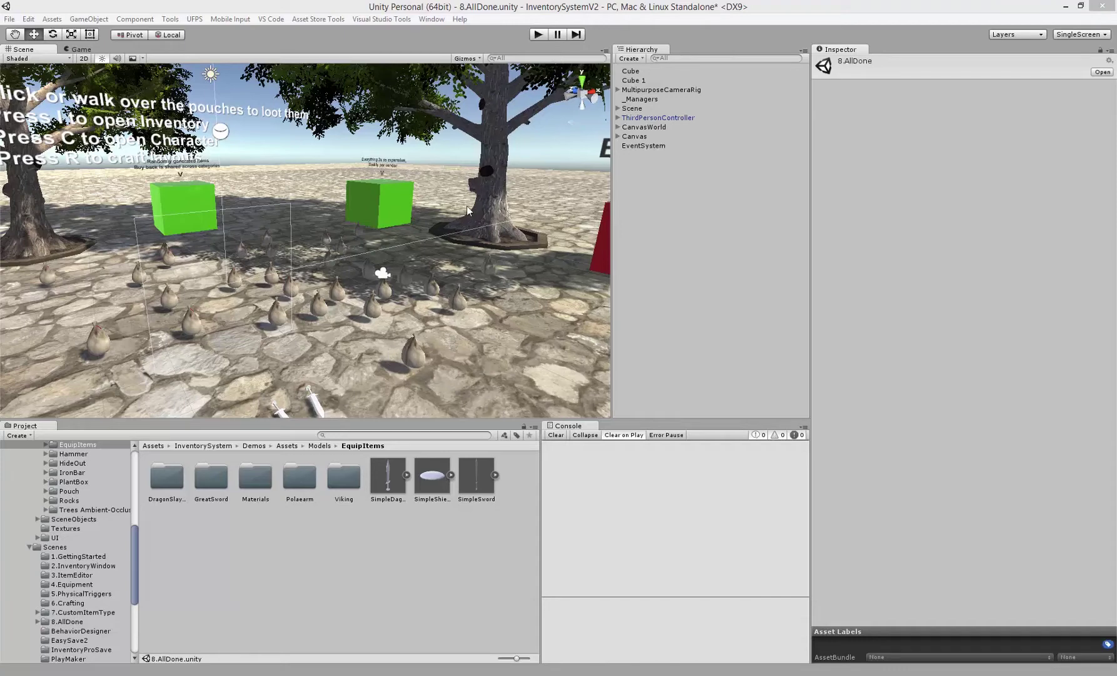
Run the 8.AllDone demo scene and pick up the swords, daggers, axe and shield lying around the character
click(542, 34)
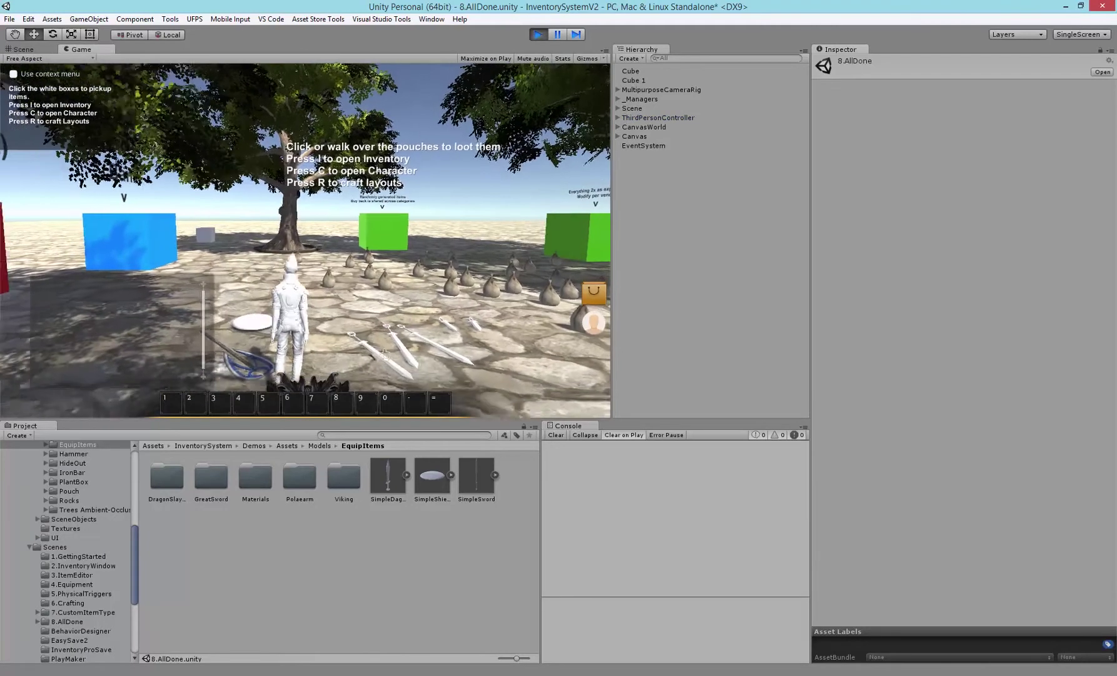
click(413, 341)
click(444, 337)
click(452, 319)
click(478, 319)
click(257, 346)
click(274, 326)
Open the in-game inventory and character windows, moving the consumable-only window away from the character
key(i)
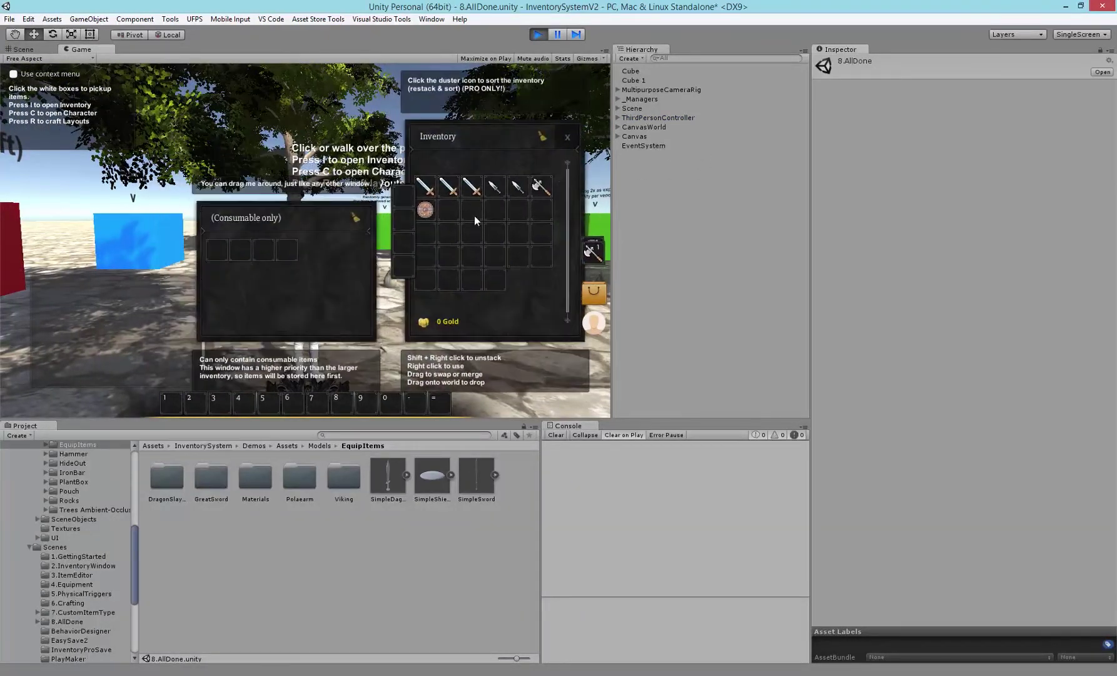
drag(325, 230, 143, 241)
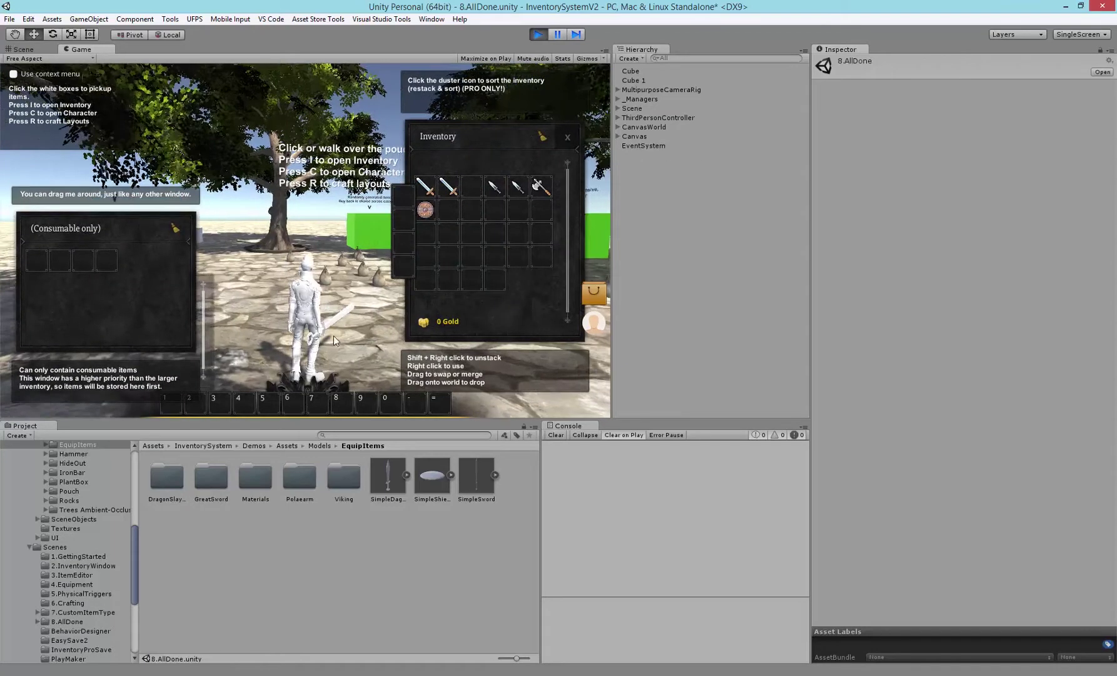
key(c)
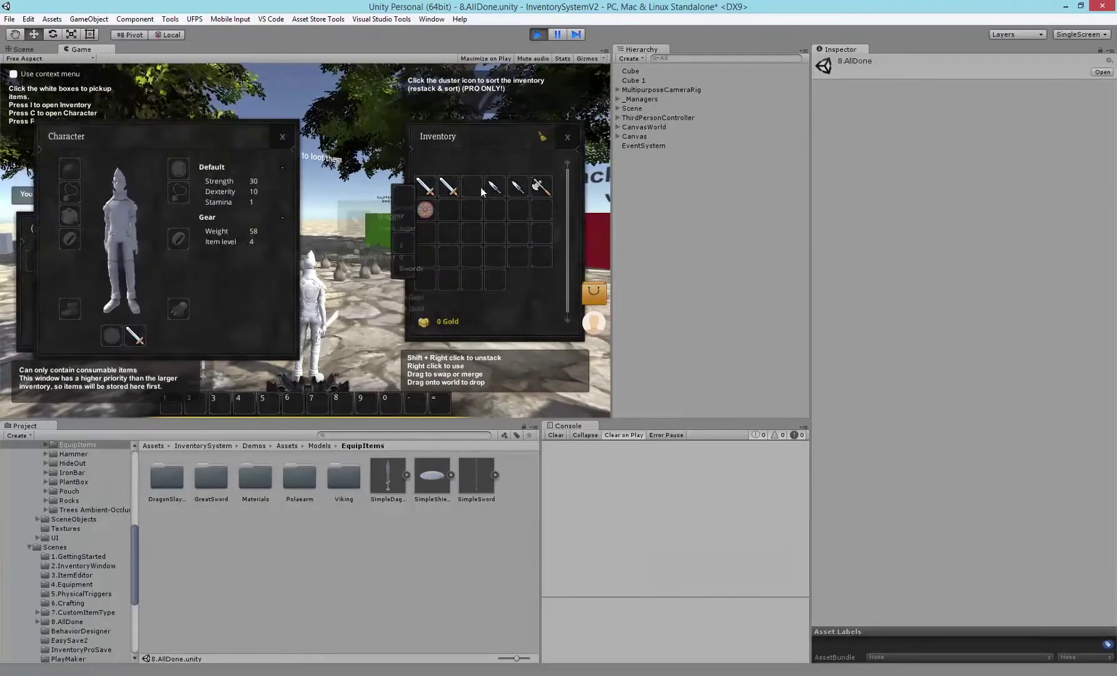
Equip a dagger from the inventory, move it to the other hand slot, and replace it with the shield and the axe in turn
right_click(494, 186)
drag(159, 139, 97, 126)
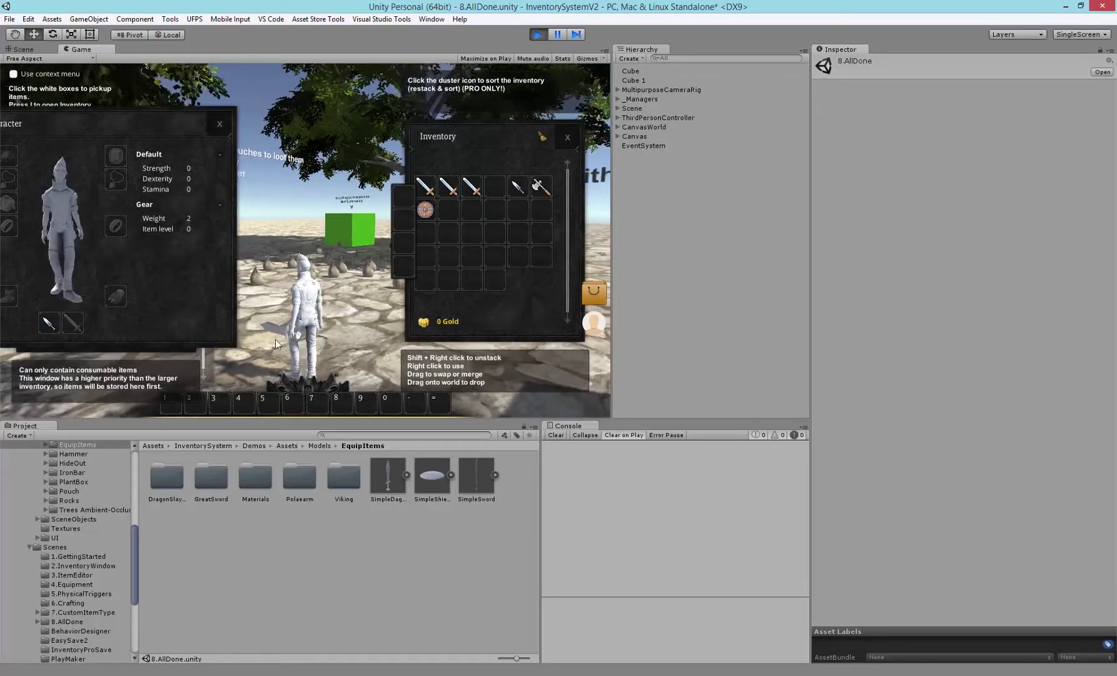
mouse_move(61, 322)
drag(62, 322, 77, 323)
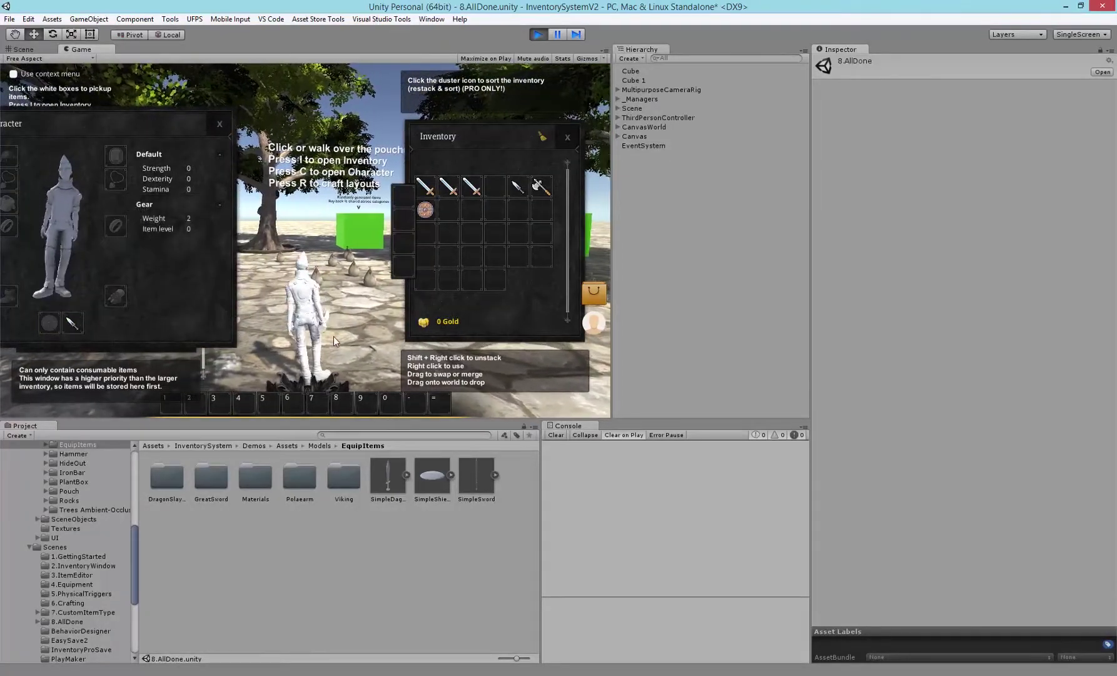
right_click(425, 210)
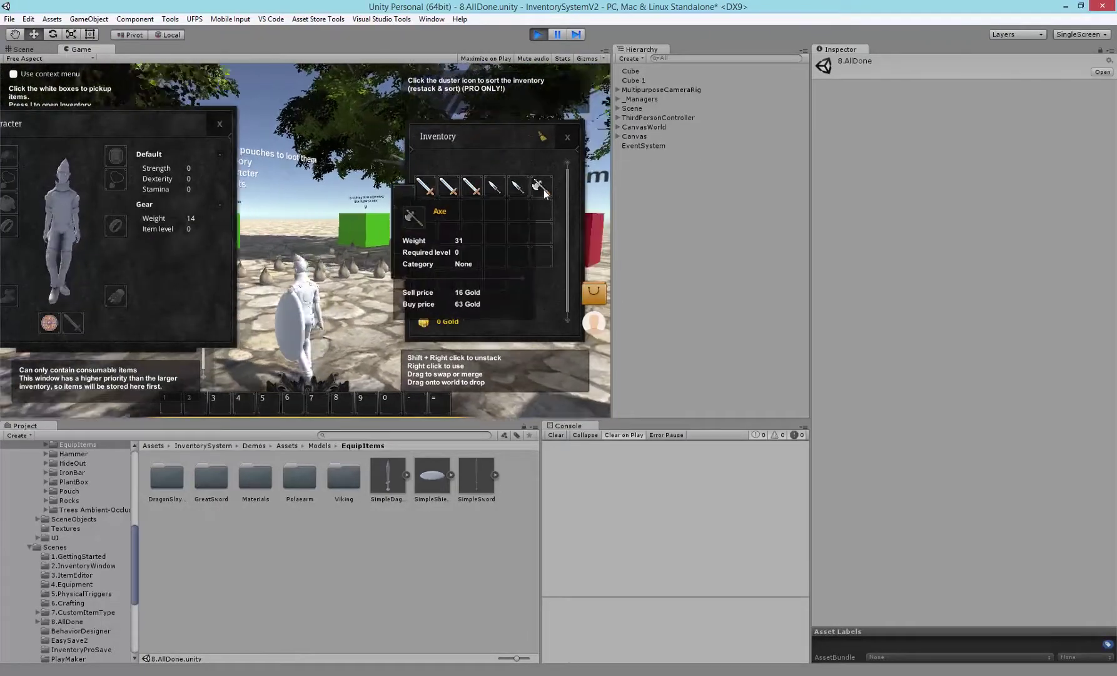
right_click(543, 190)
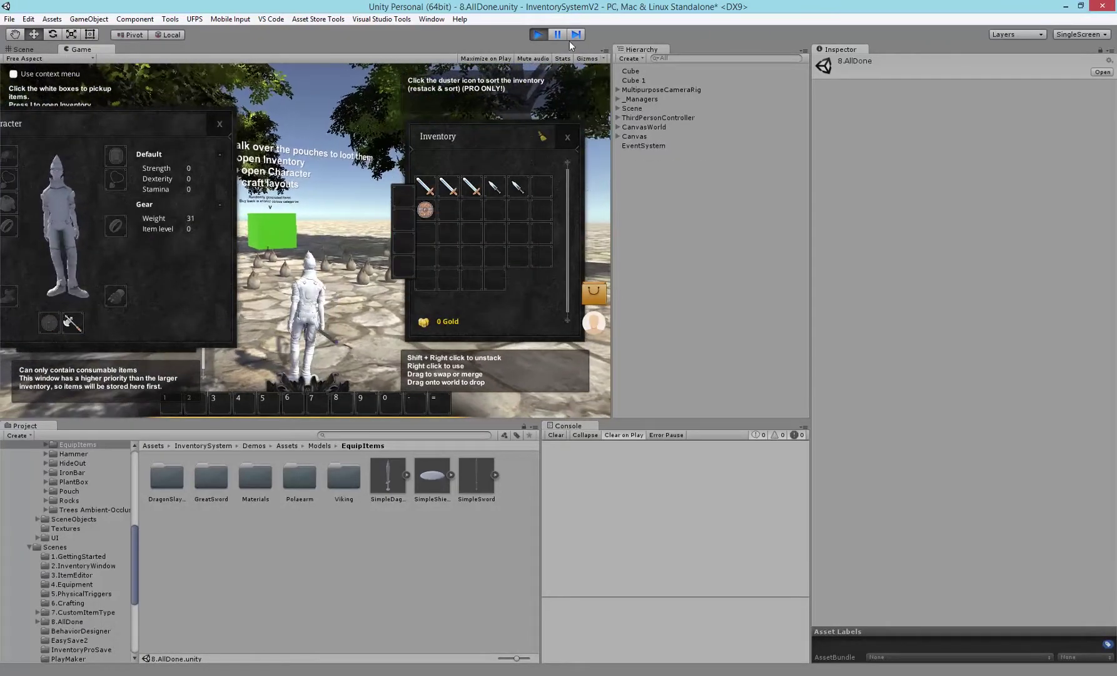
Stop the play test and open the Tutorial1 scene from InventoryProTutorials, saving the changes to 8.AllDone
key(ctrl+p)
scroll(67, 556, up, 8)
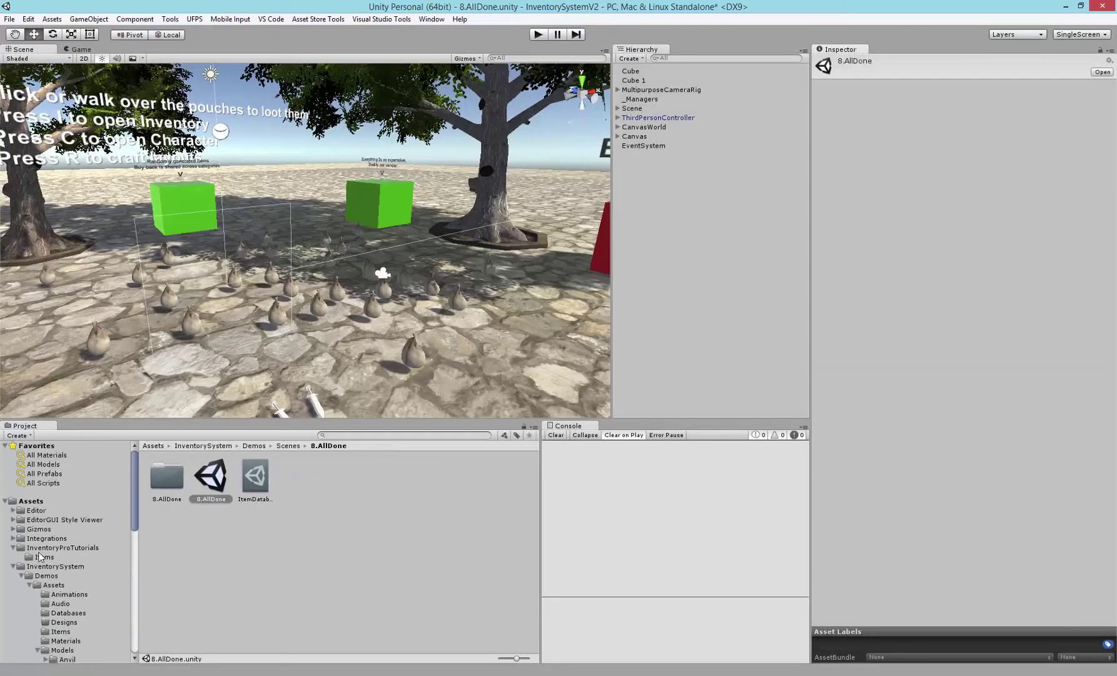
click(55, 546)
double_click(294, 482)
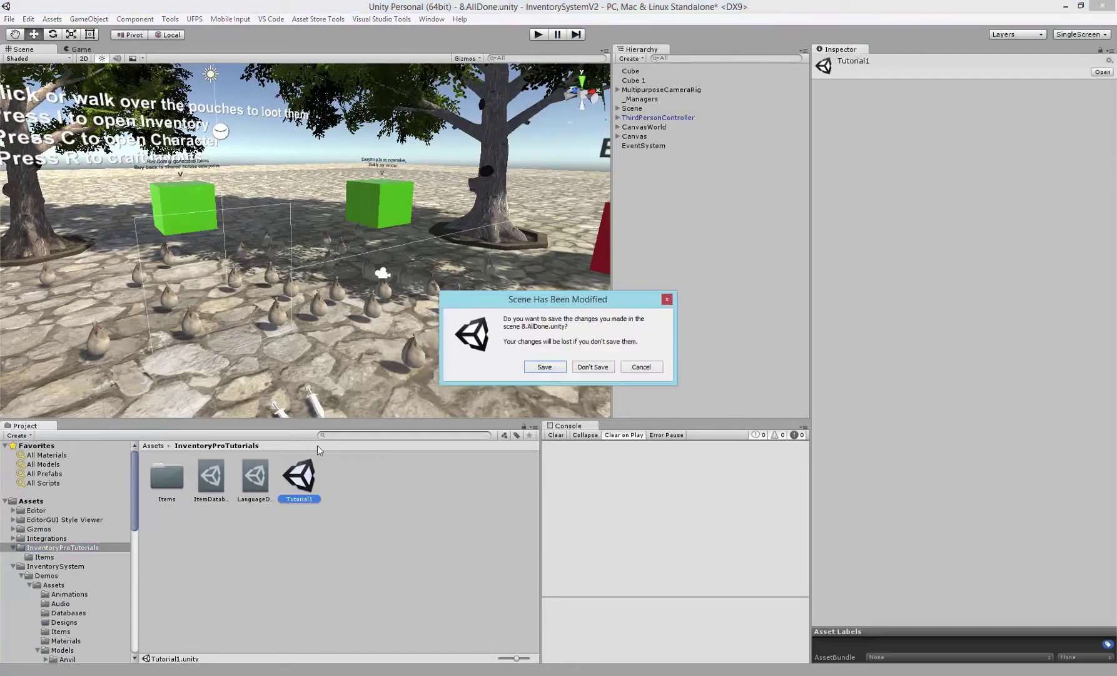
click(526, 366)
alt+drag(333, 268, 311, 204)
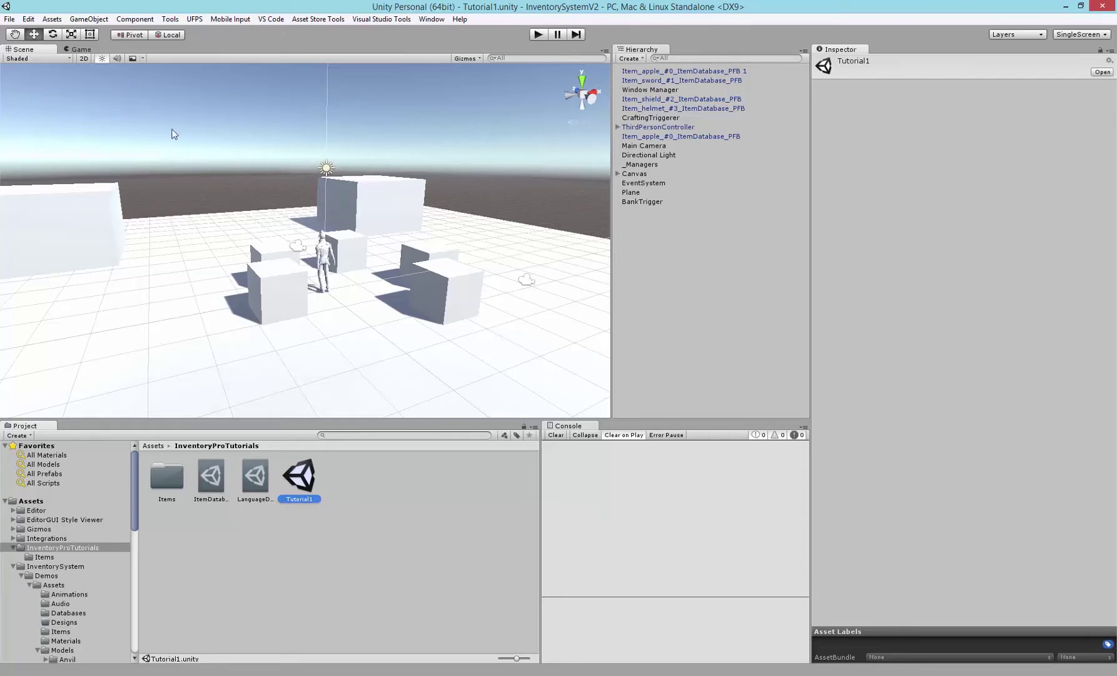
Examine the Head and 2 Handed equip types and their restrictions in the InventorySystem main editor, closing it when done
click(170, 19)
mouse_move(167, 32)
click(200, 33)
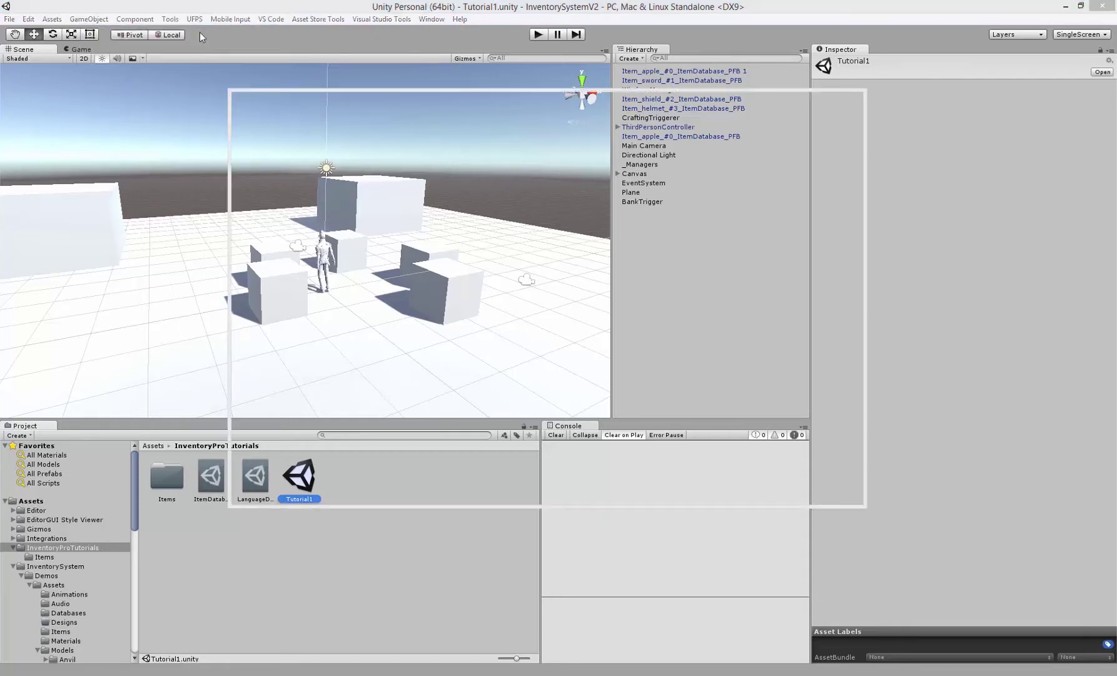
click(839, 144)
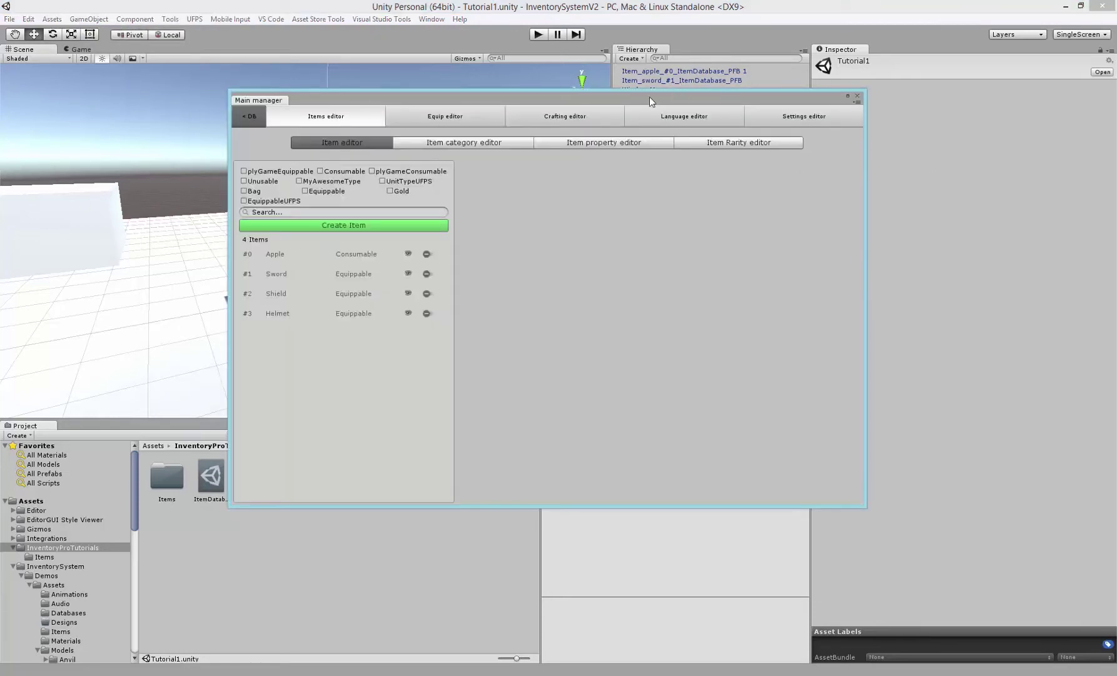
drag(633, 97, 589, 95)
click(400, 116)
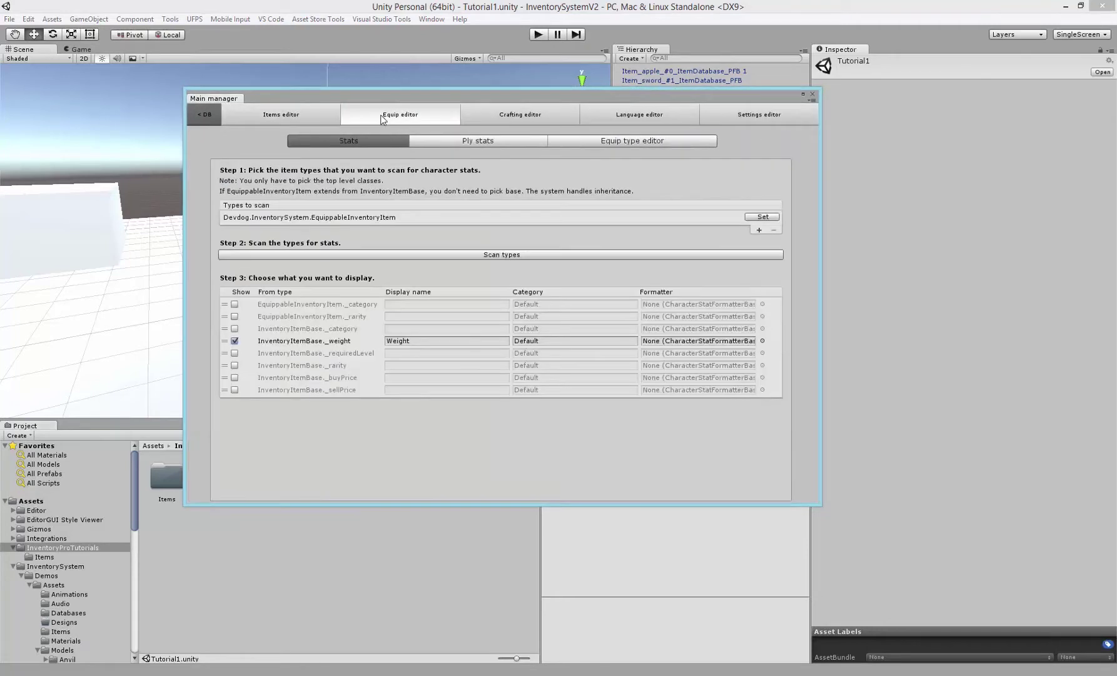
click(609, 140)
click(272, 212)
click(286, 353)
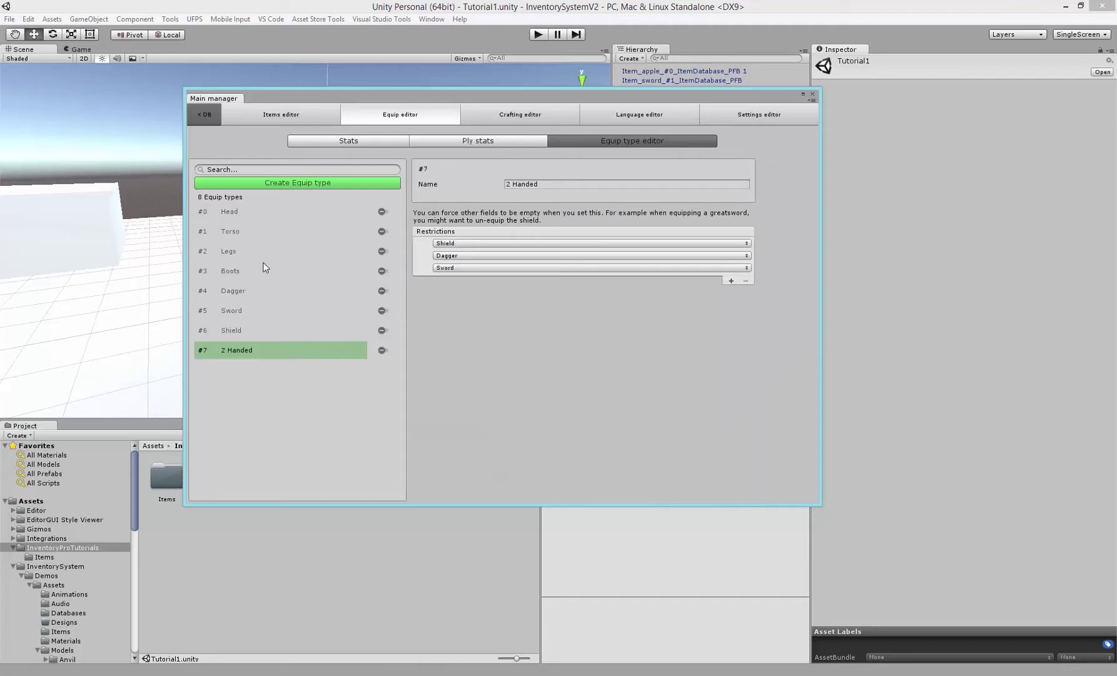
click(812, 95)
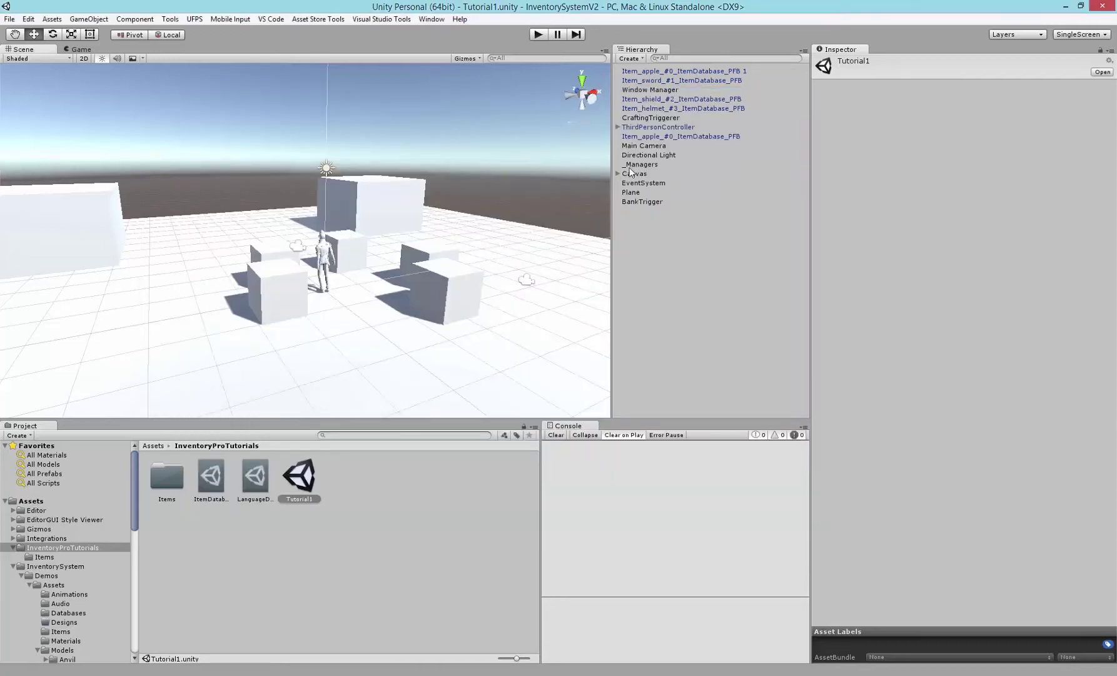
Frame the CharacterWindow in the scene and select the UI_Item_Head slot inside its Container
click(618, 173)
click(625, 192)
click(656, 192)
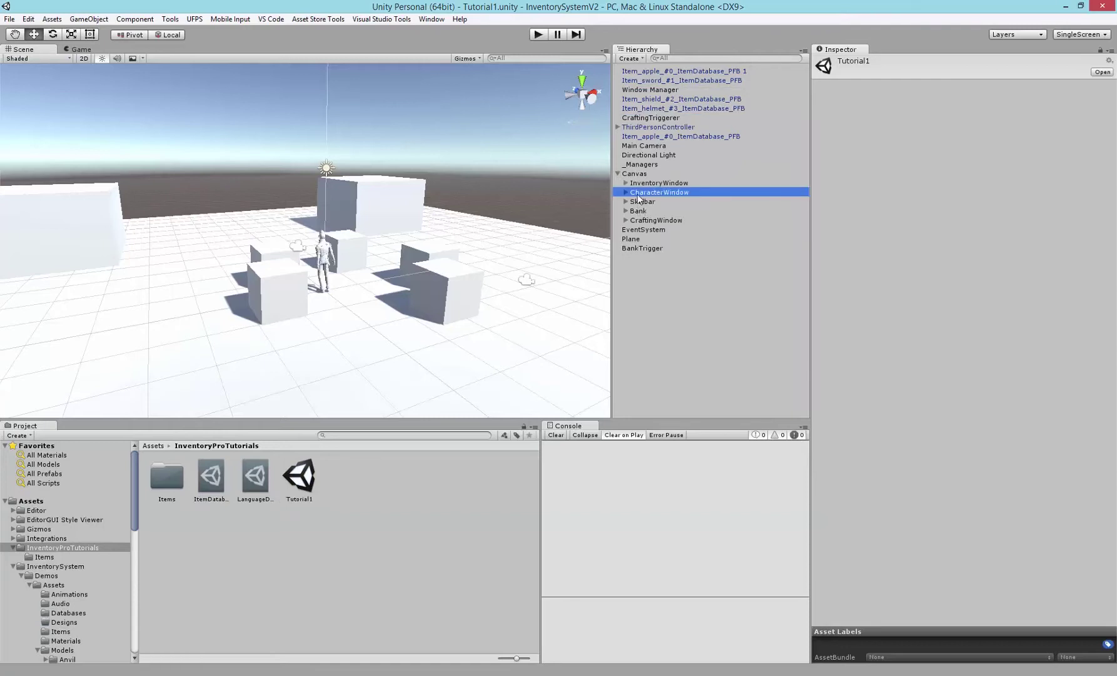
key(f)
right_drag(349, 199, 485, 287)
scroll(392, 224, up, 6)
alt+drag(391, 224, 376, 189)
middle_drag(480, 188, 491, 207)
click(677, 201)
key(Right)
key(Down)
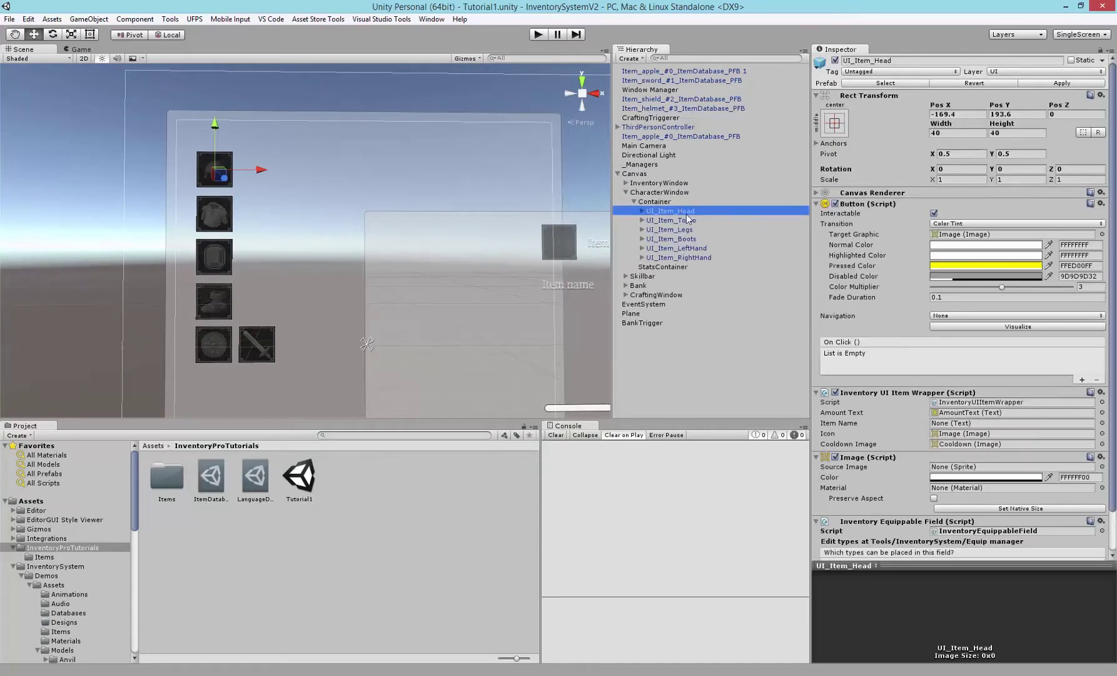
Collapse UI_Item_Head's Button, Inventory UI Item Wrapper and Image components to expose its Inventory Equippable Field settings
scroll(937, 364, down, 3)
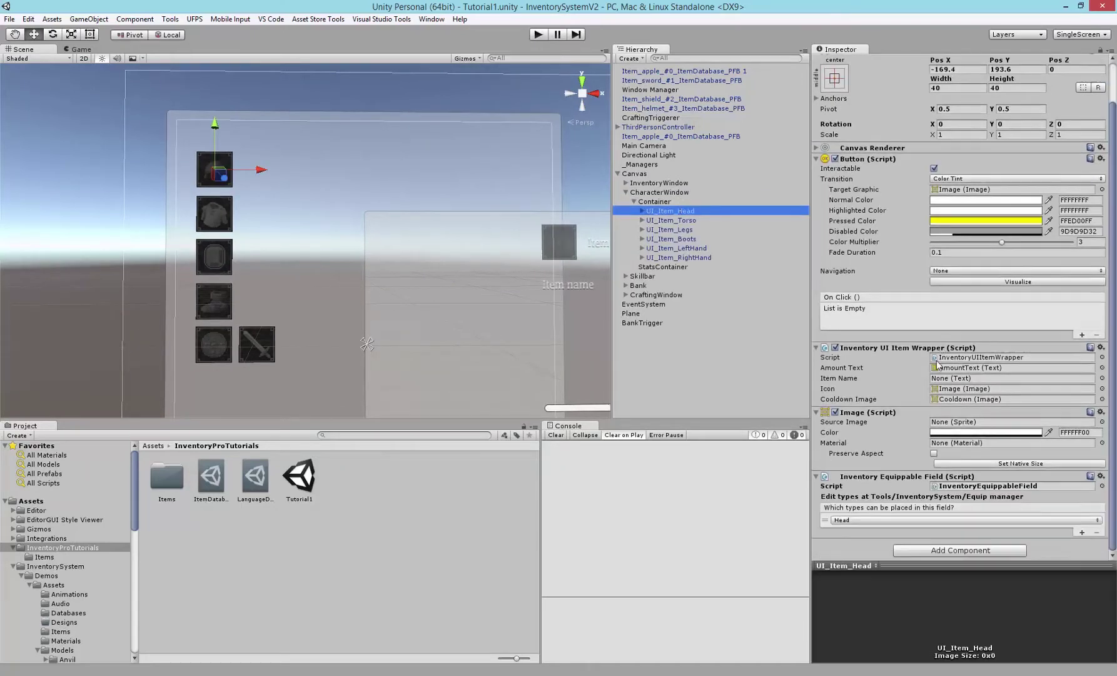
click(864, 160)
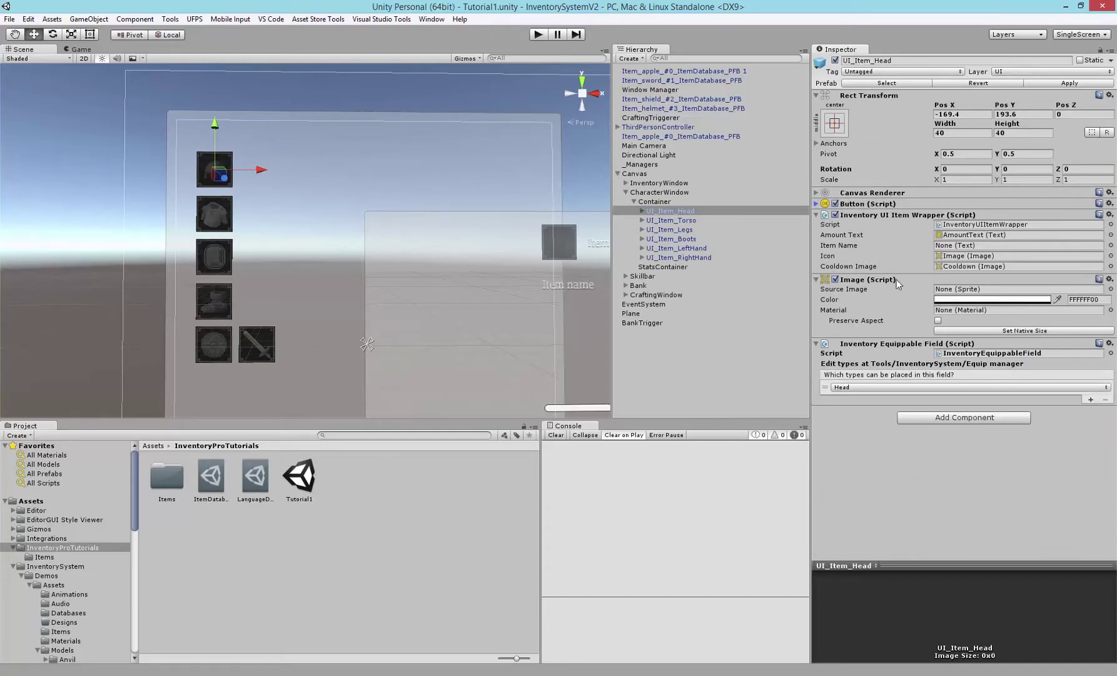
click(879, 215)
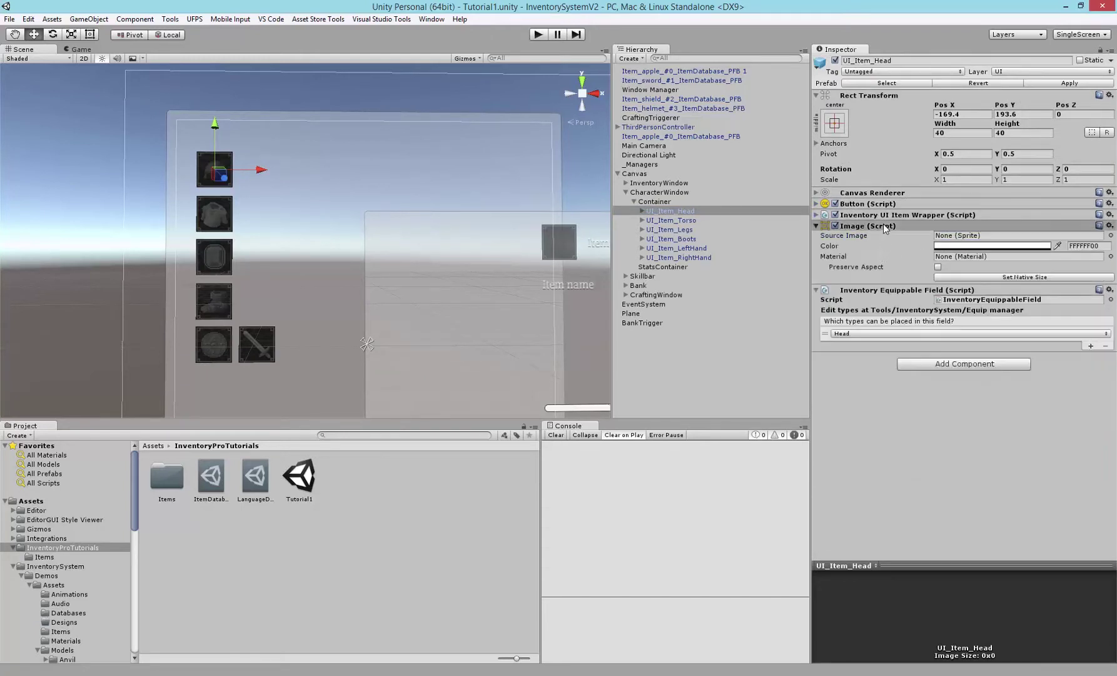
click(882, 225)
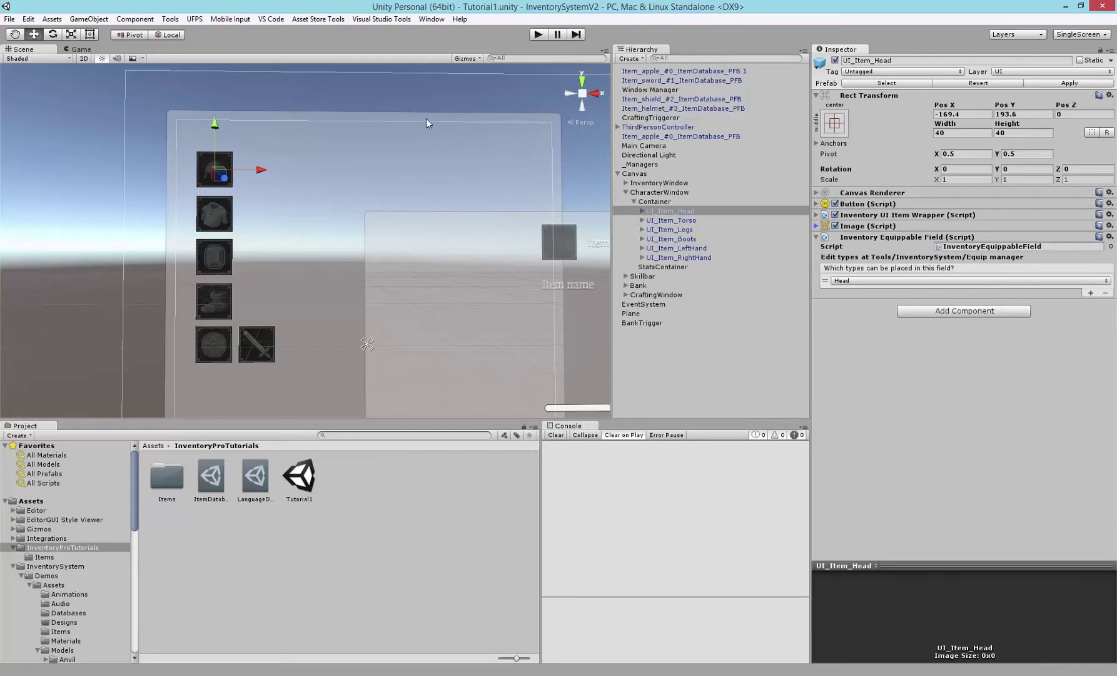
Check the Helmet item's equip type against the equip type list in the InventorySystem main editor, closing the editor when done
click(176, 21)
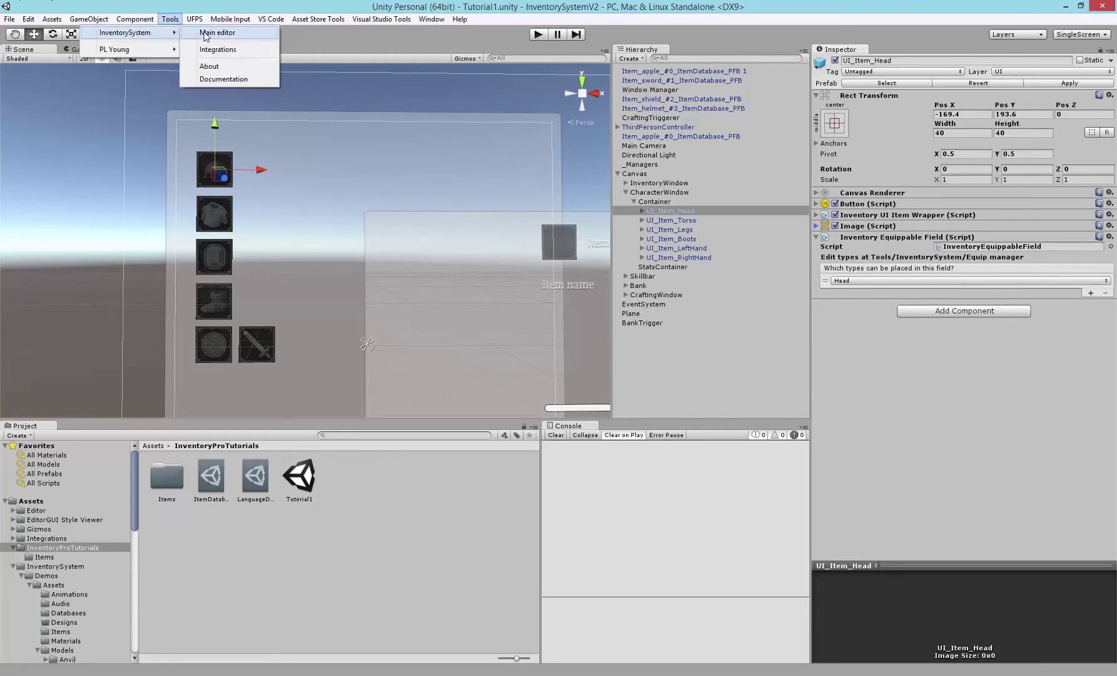
click(213, 35)
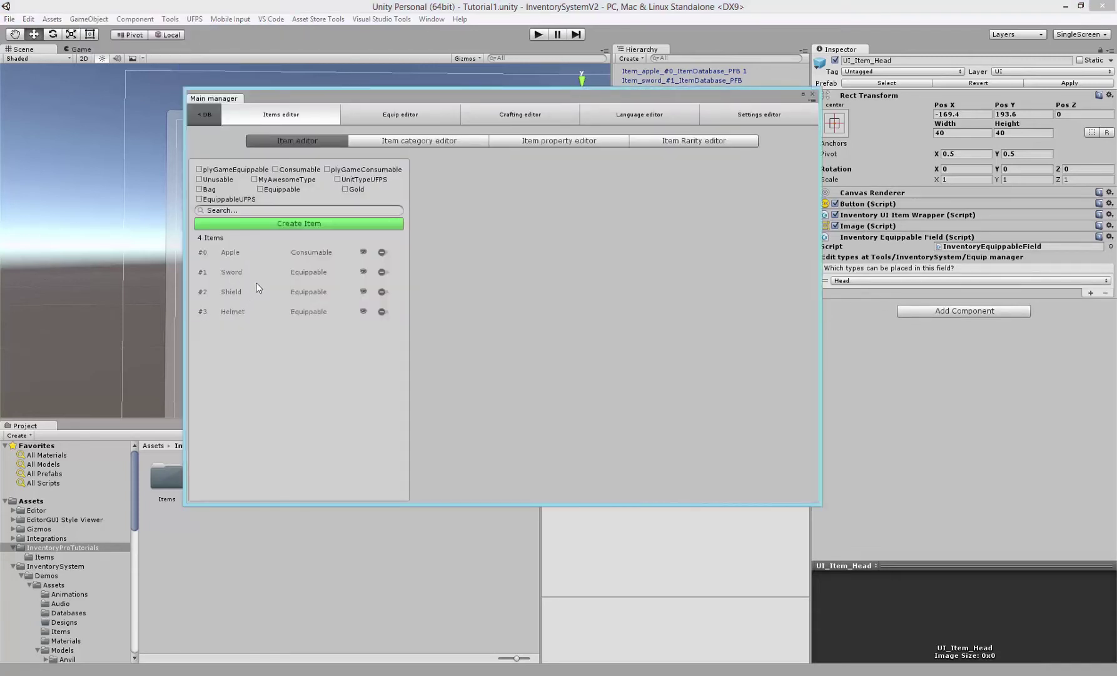
click(233, 311)
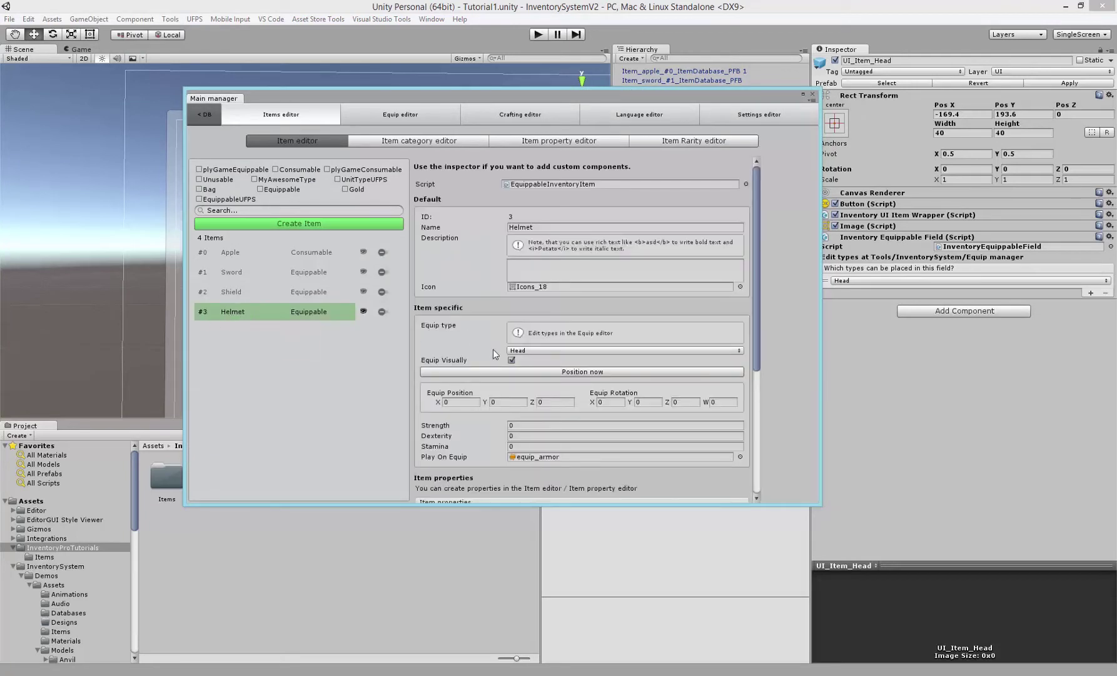
click(408, 117)
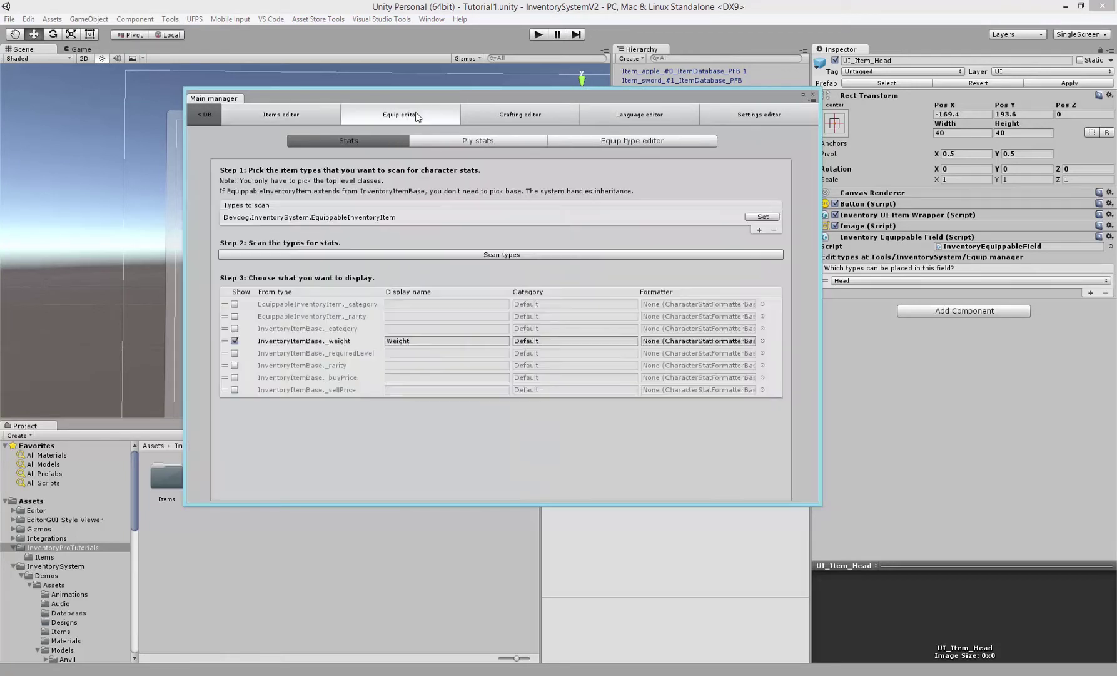
click(624, 141)
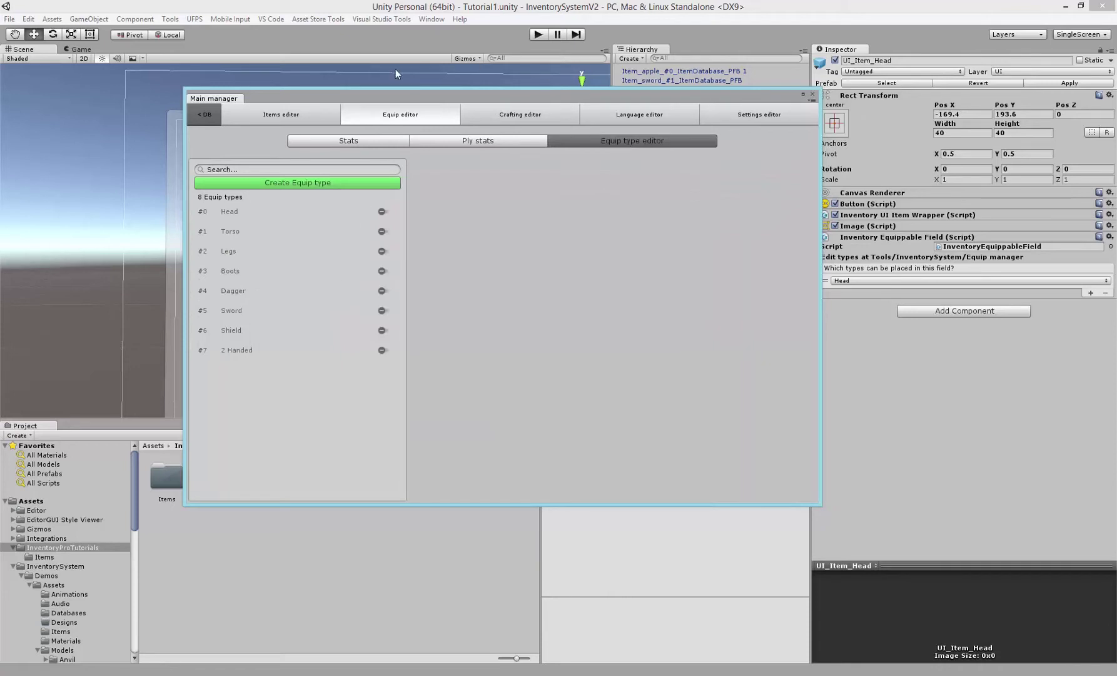
click(307, 118)
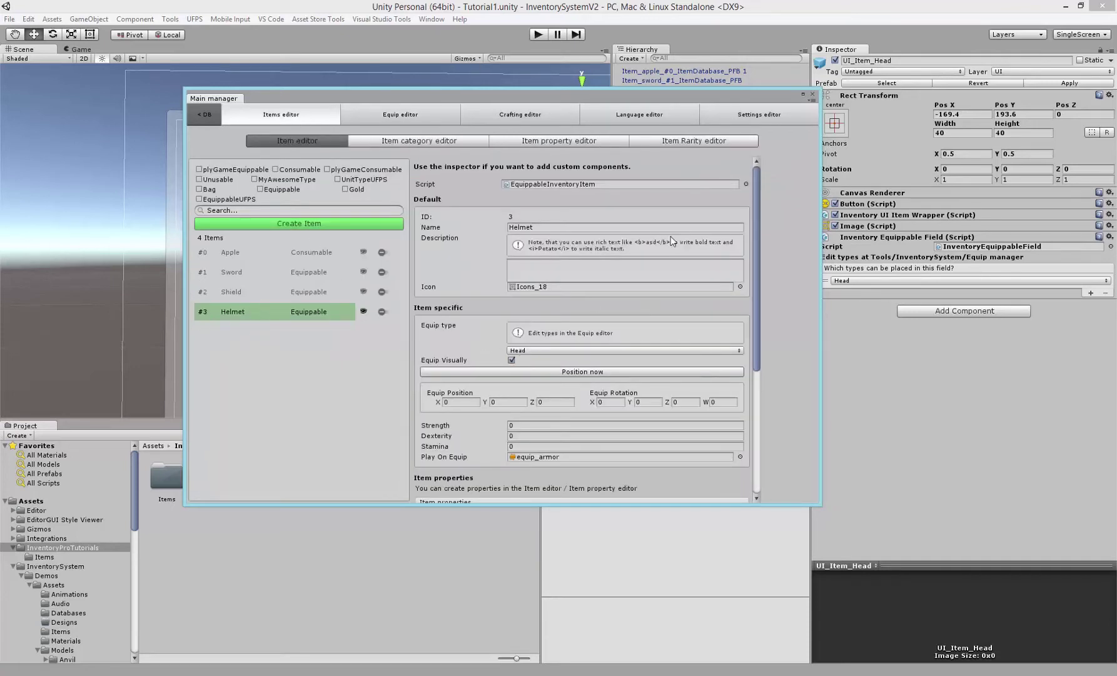
click(812, 95)
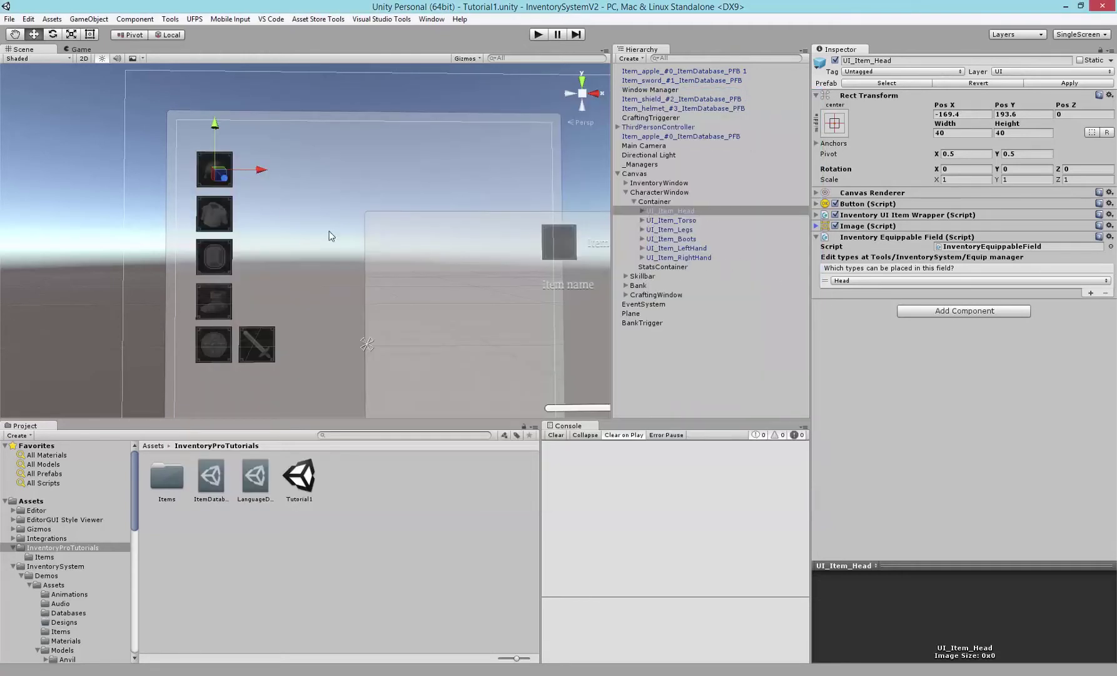
middle_drag(282, 215, 458, 187)
middle_drag(300, 207, 294, 175)
middle_drag(282, 245, 265, 140)
alt+drag(265, 139, 180, 112)
middle_drag(269, 236, 301, 210)
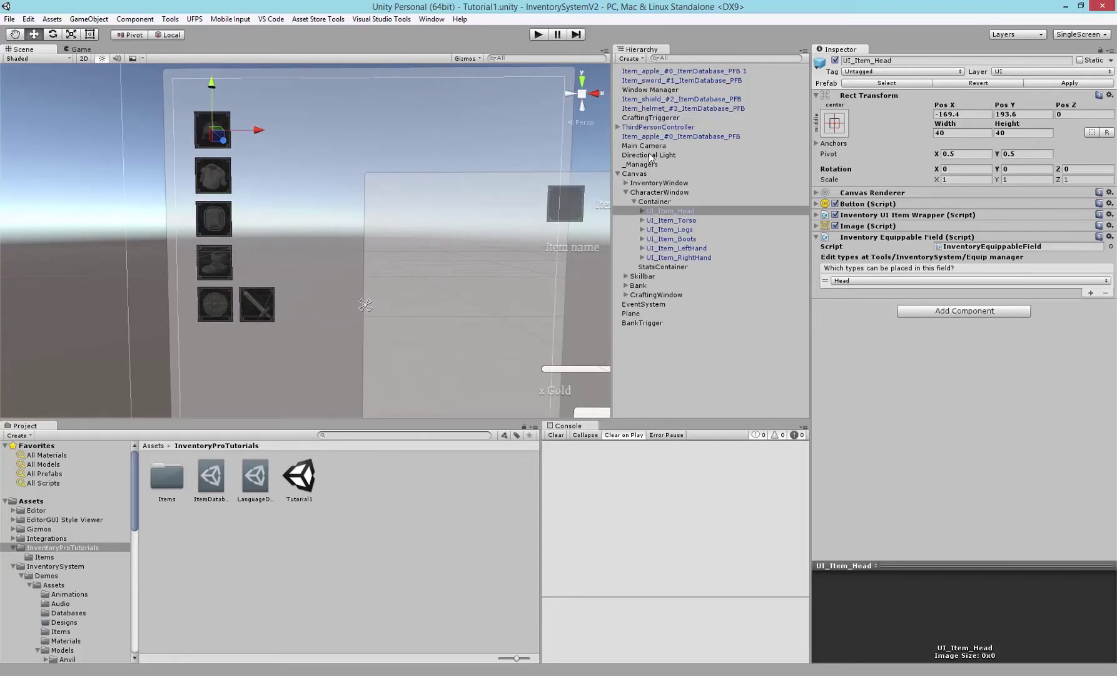
Examine ThirdPersonController's child objects and its Inventory Player component, including the equipment bindings and Associated Character UI
click(618, 174)
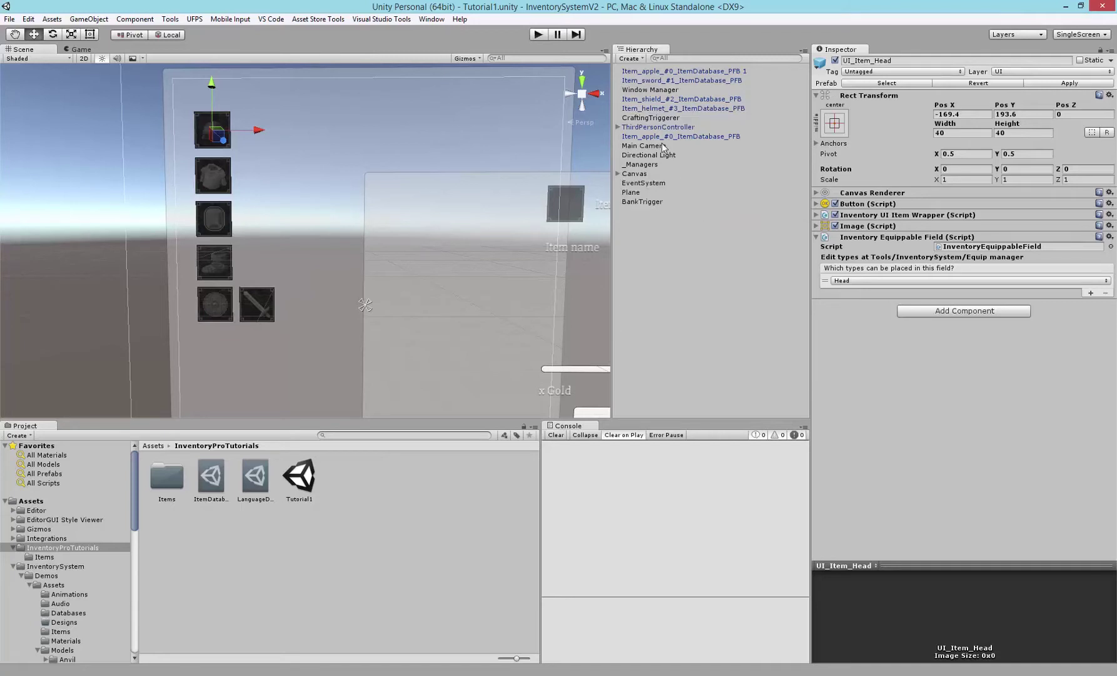
click(634, 127)
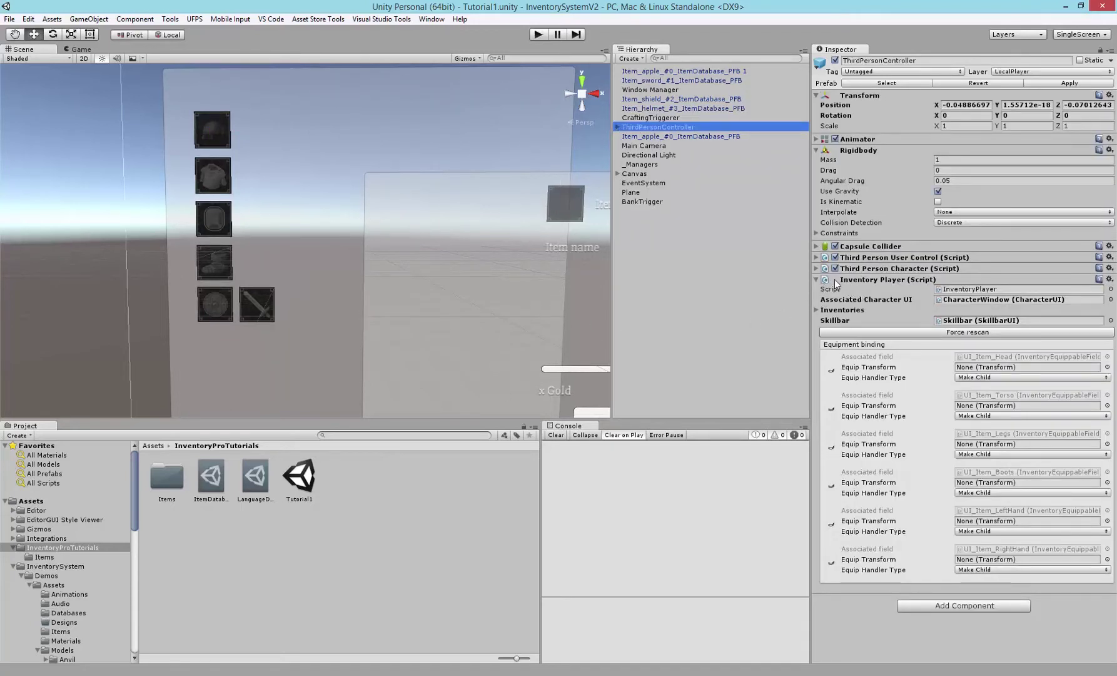
click(845, 349)
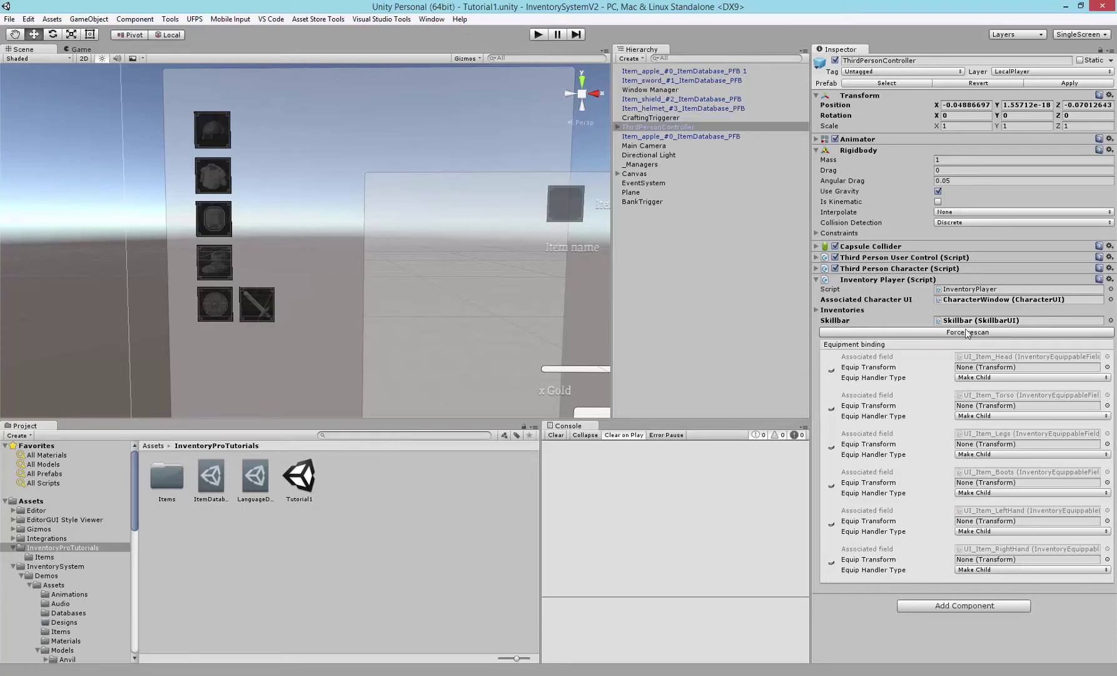
click(618, 127)
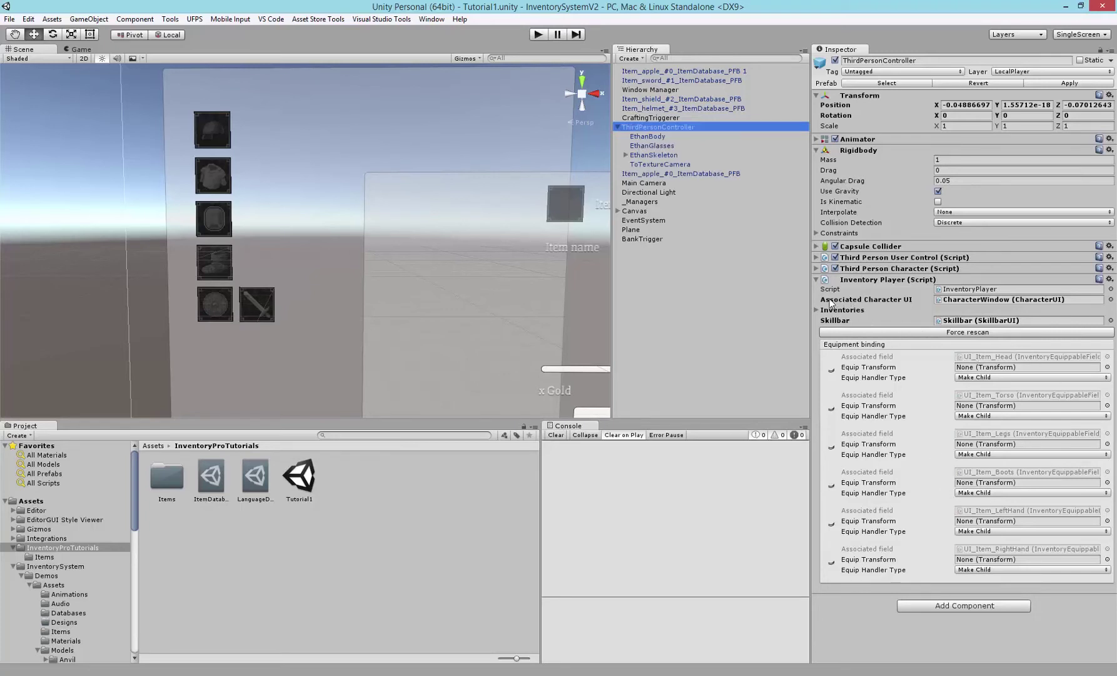
click(853, 301)
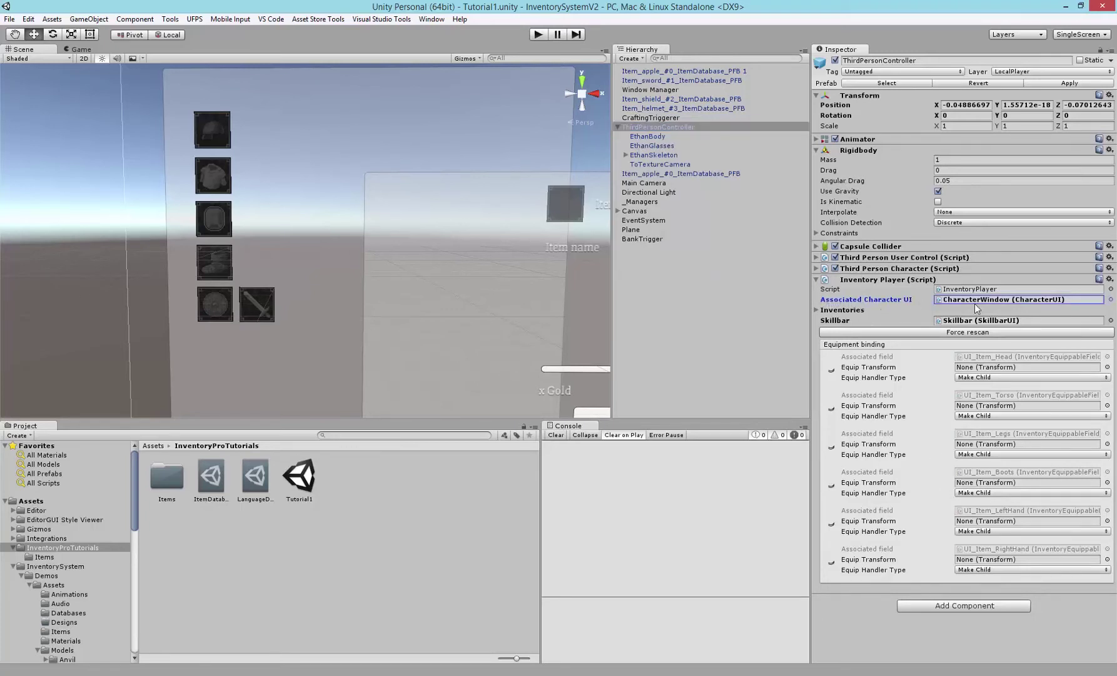
Clear the Inventory Player's Associated Character UI reference and reassign CharacterWindow to it
click(1111, 299)
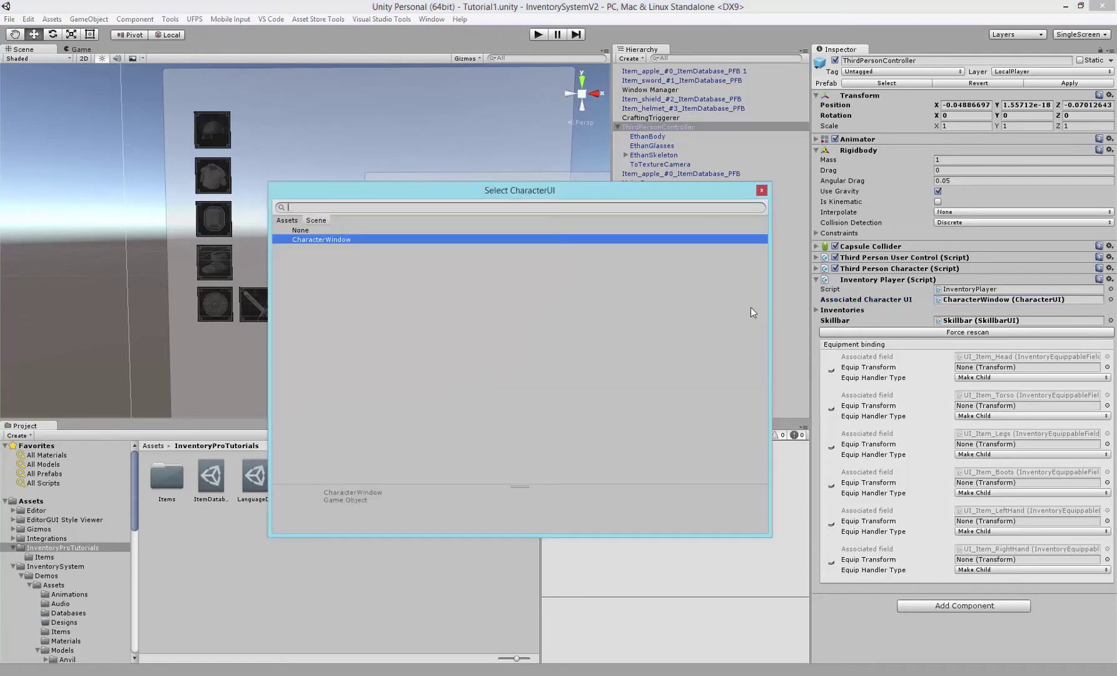
double_click(319, 231)
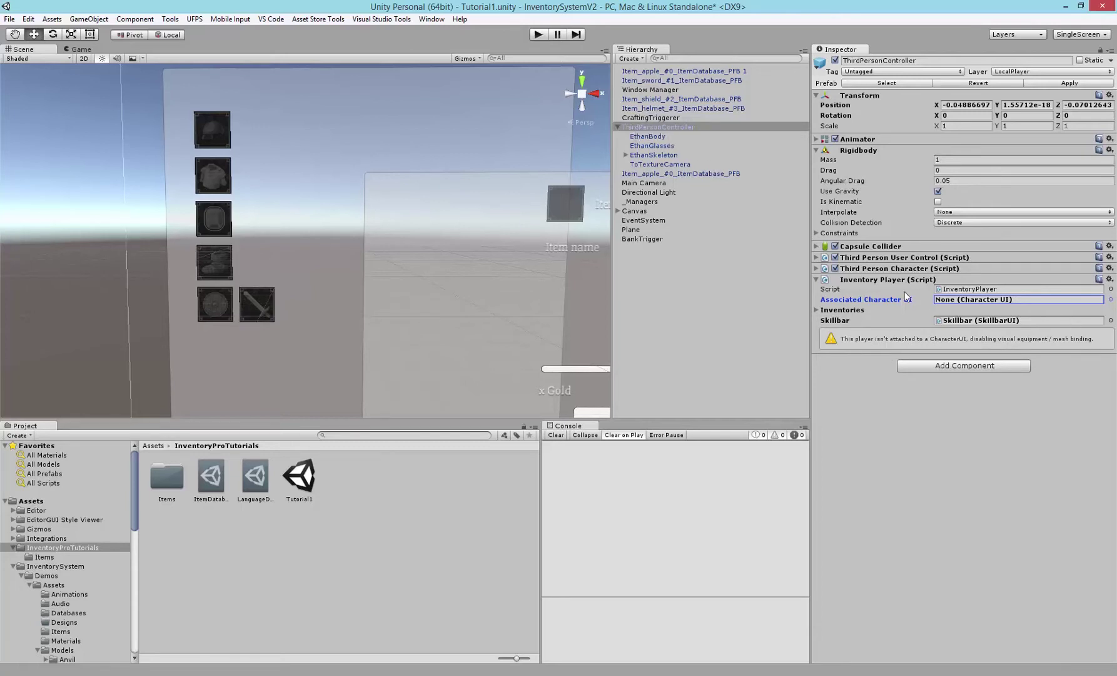
click(1110, 300)
double_click(304, 239)
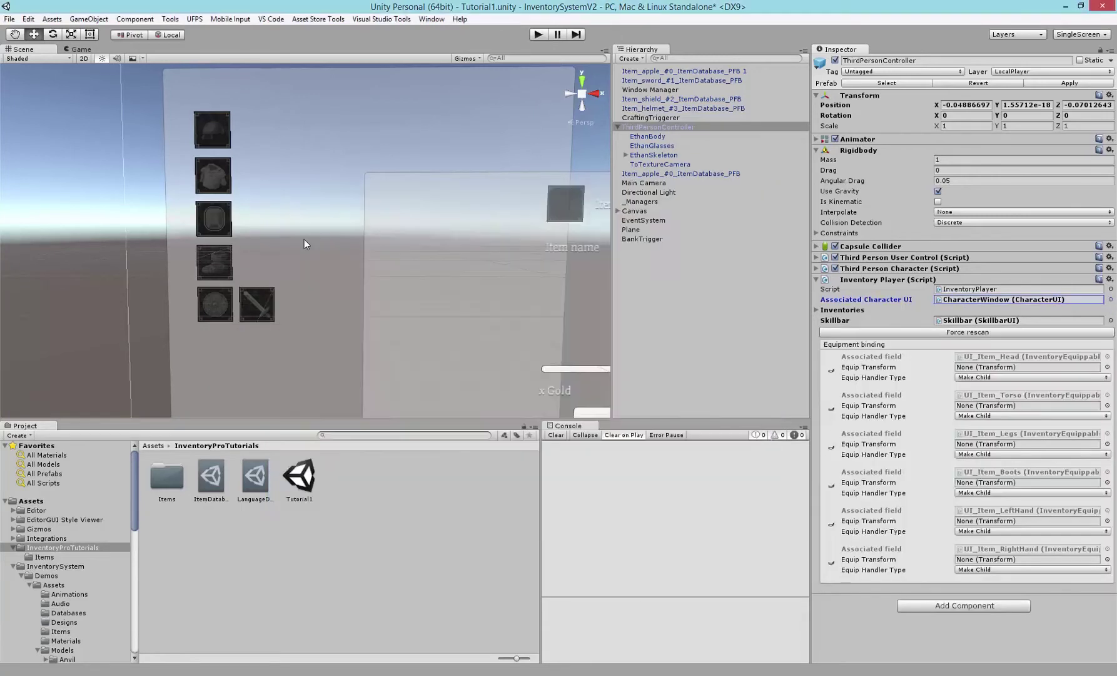
Examine the equipment bindings and locate the UI_Item_Boots, UI_Item_LeftHand and UI_Item_RightHand fields in the hierarchy
click(855, 373)
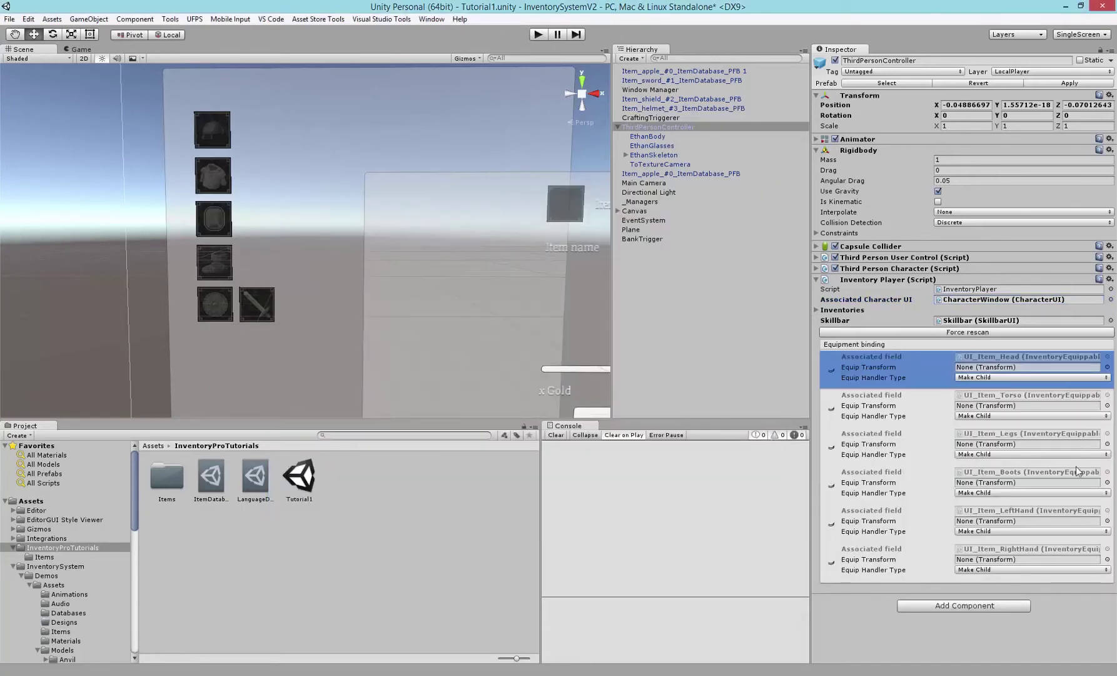
middle_drag(413, 239, 399, 234)
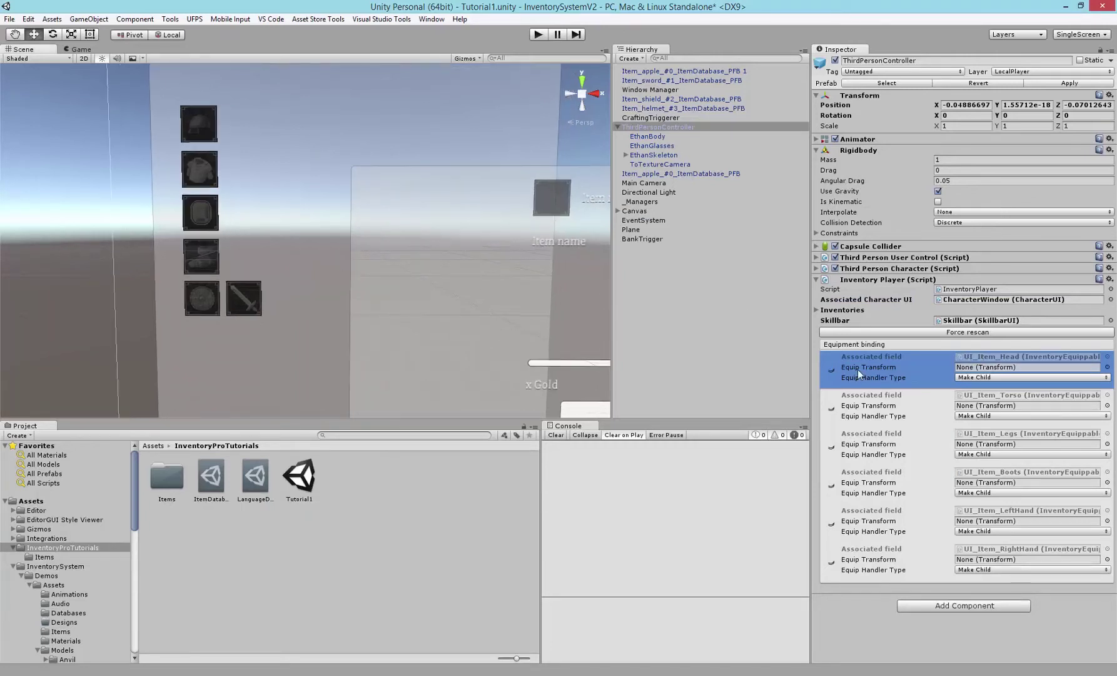
click(890, 454)
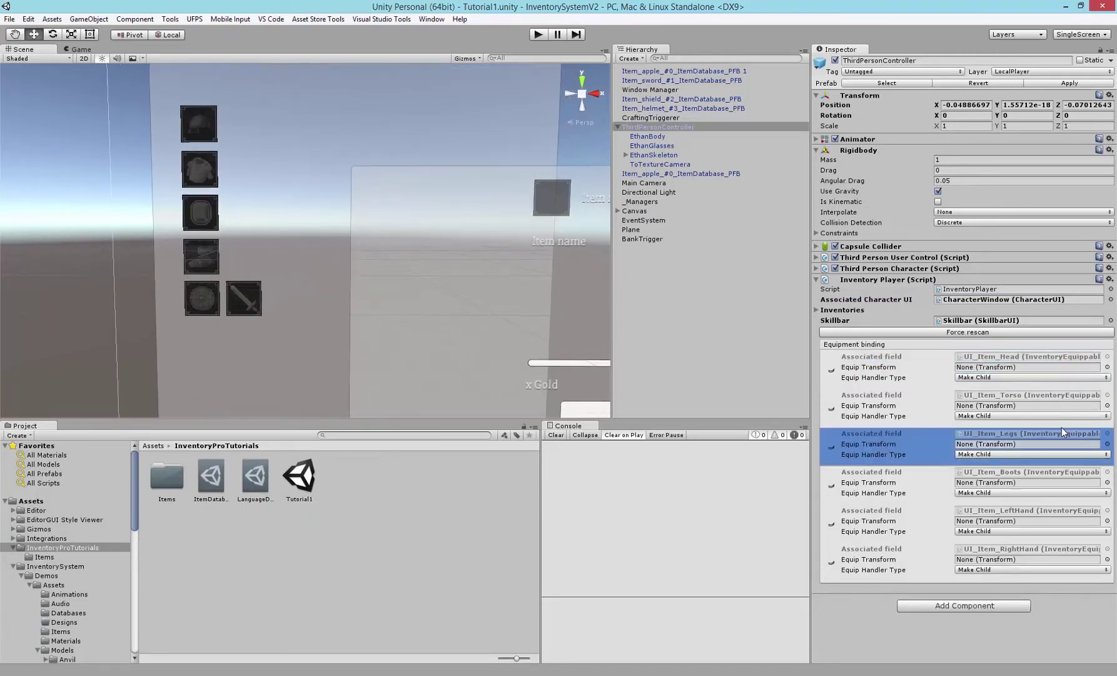
click(995, 473)
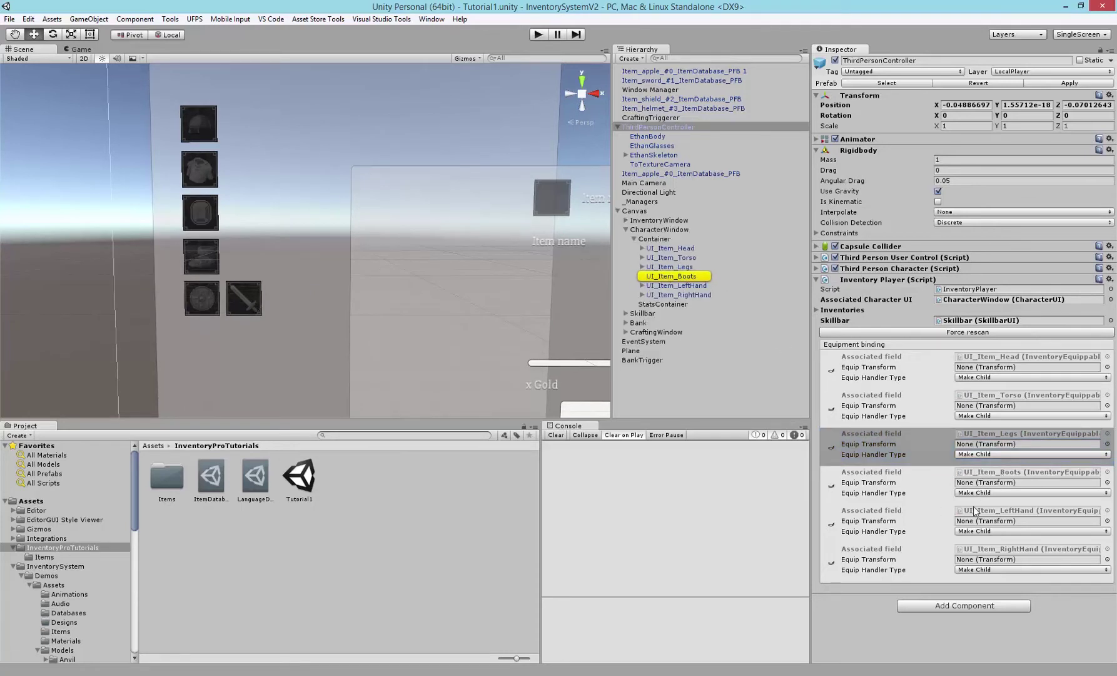
click(1011, 513)
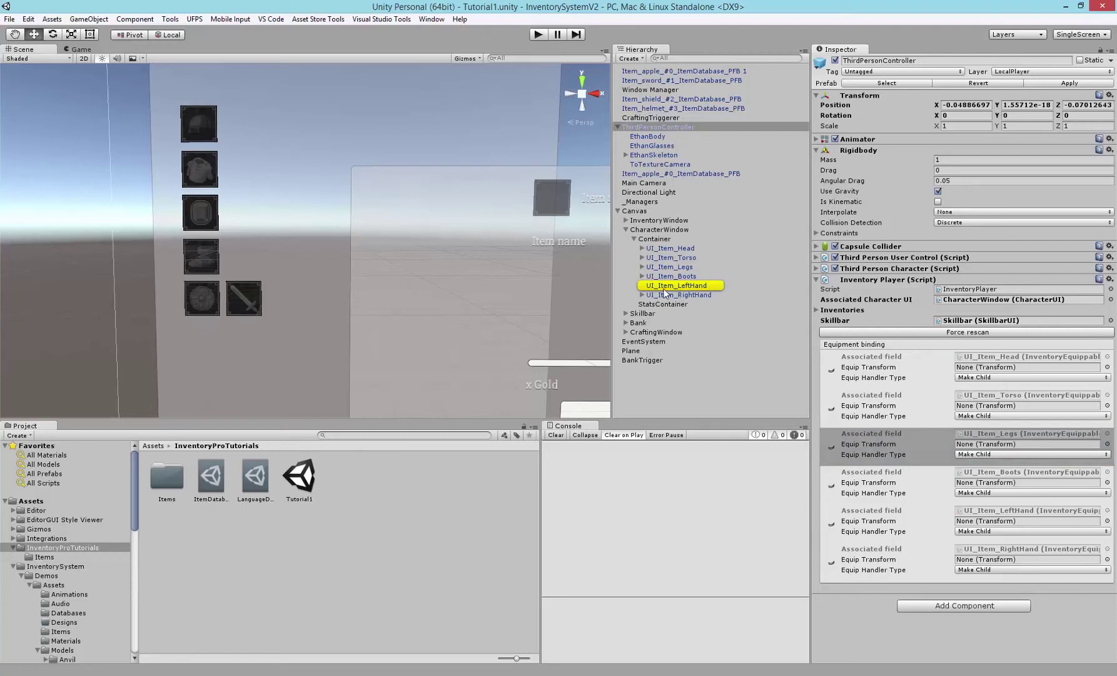
click(995, 548)
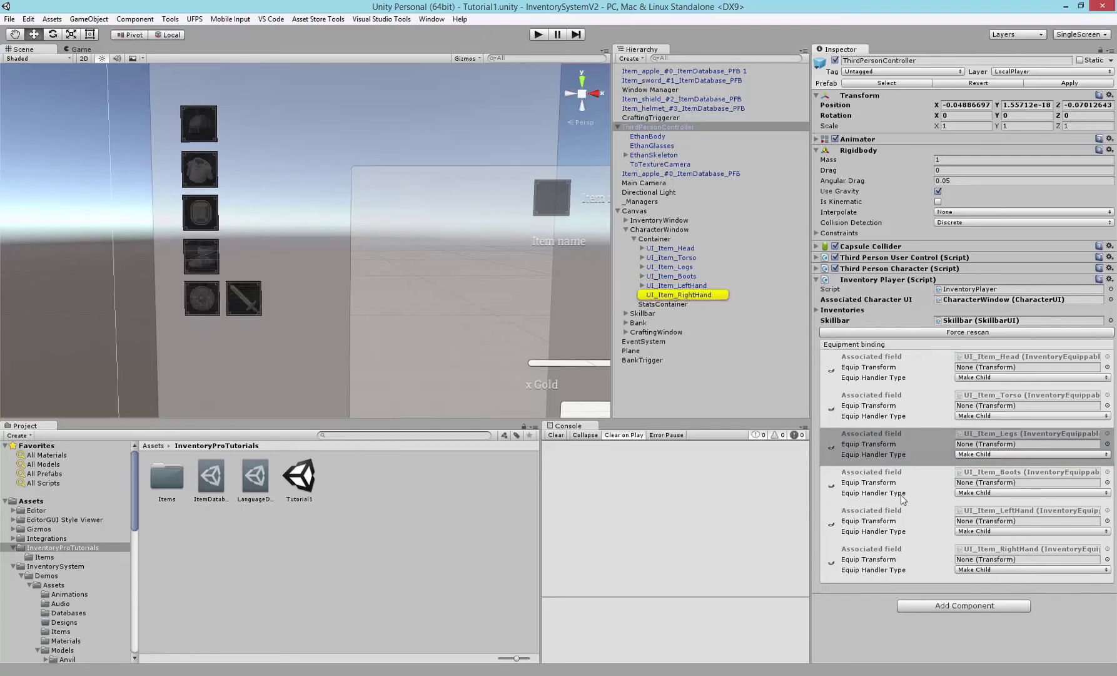
Examine the UI_Item_RightHand binding's Equip Transform and its Equip Handler Type options, Replace and Make Child
click(871, 561)
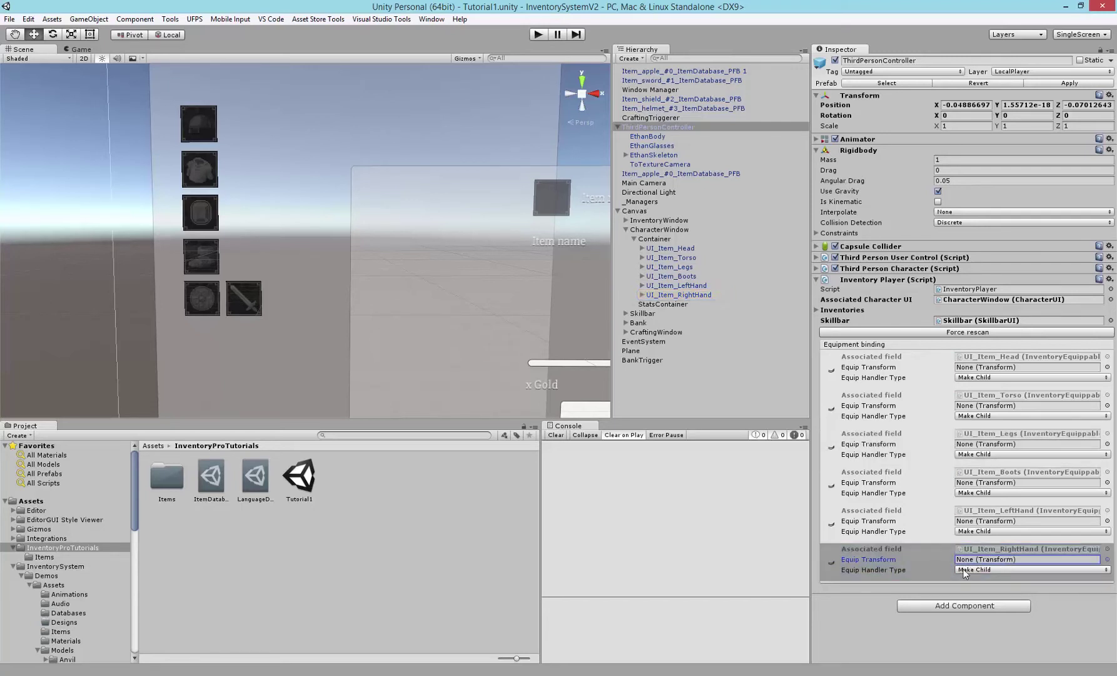
click(873, 568)
click(992, 568)
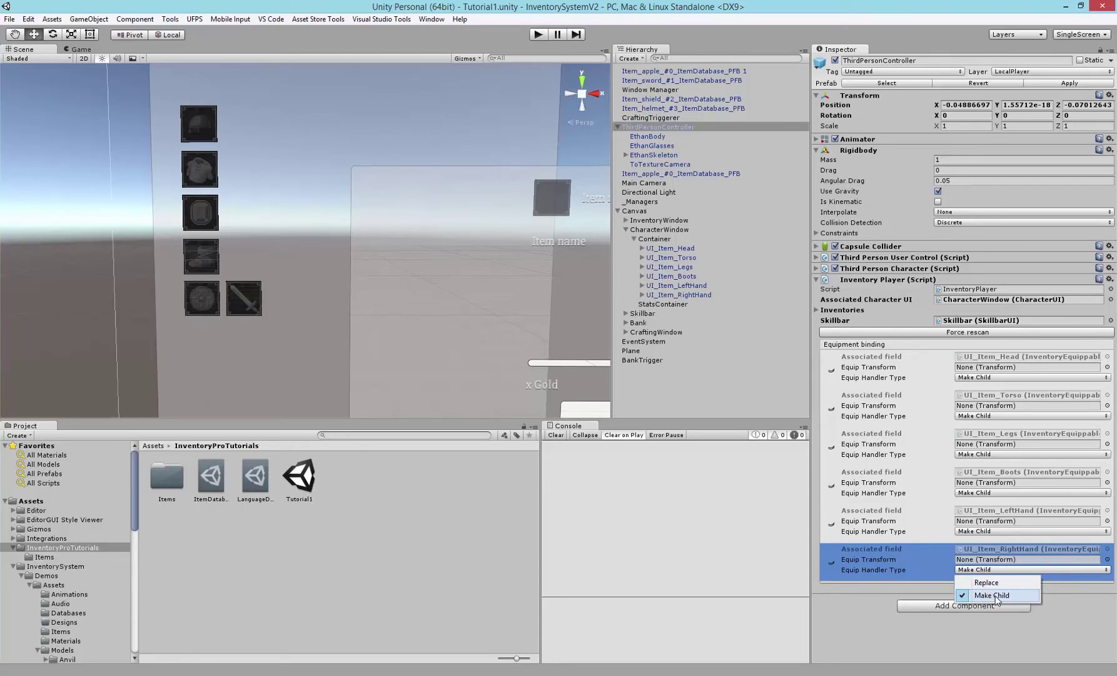
click(980, 562)
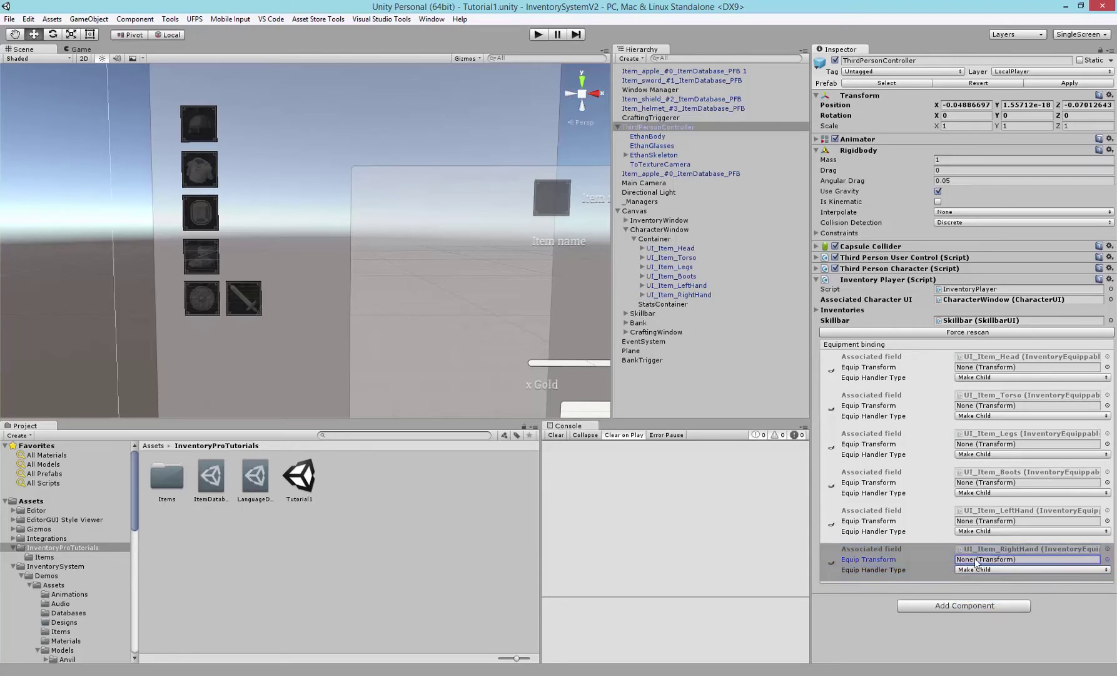
click(994, 569)
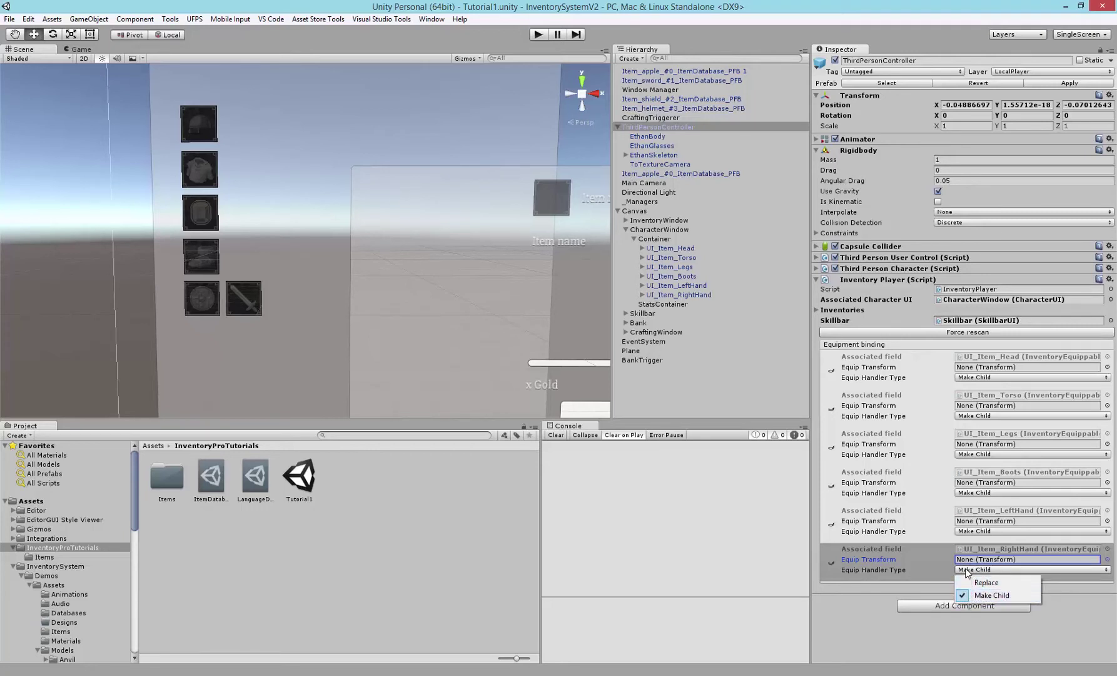
click(978, 597)
click(992, 570)
click(880, 561)
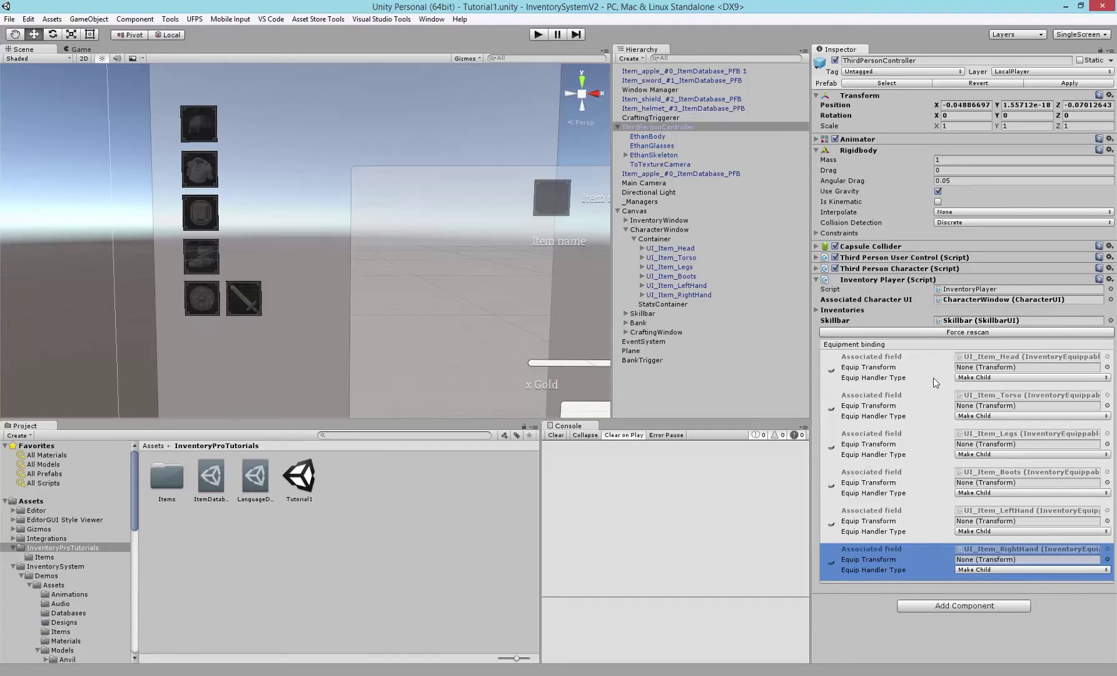
click(987, 570)
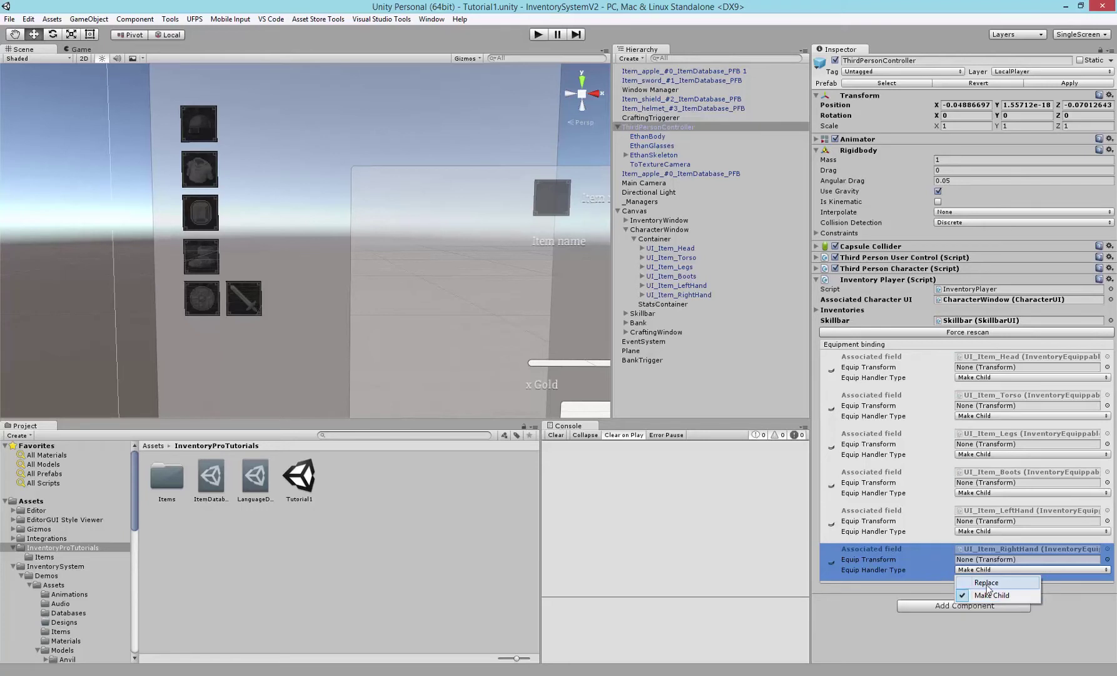
click(882, 563)
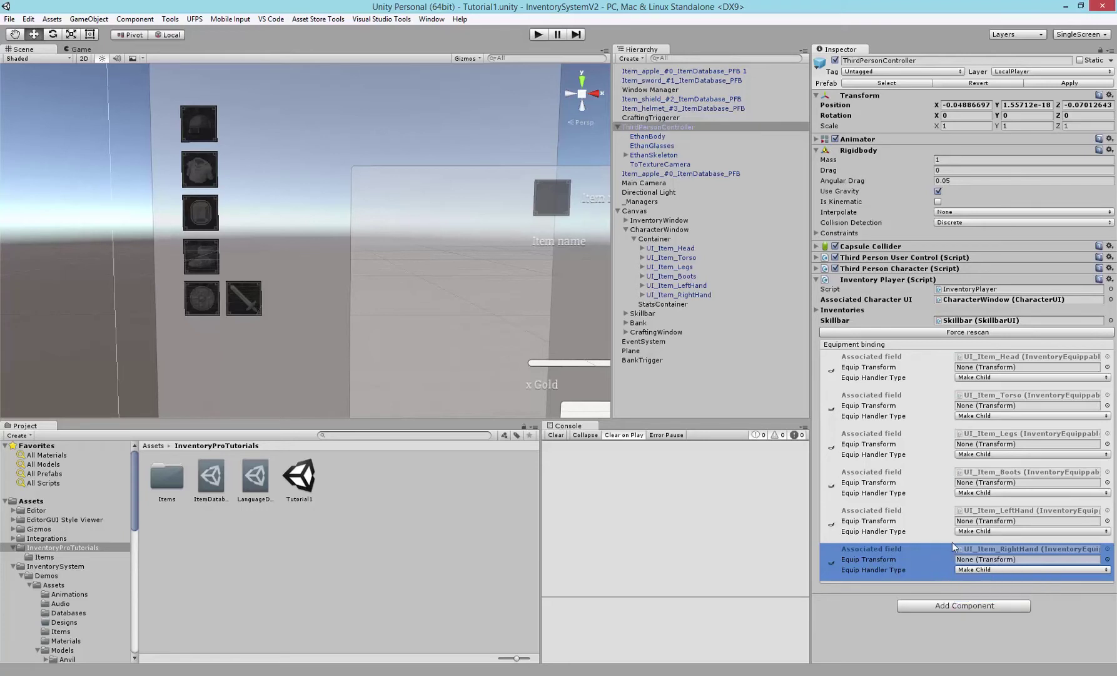
Expand EthanSkeleton through the hips and spine bones to expose the children of EthanNeck
click(626, 155)
click(634, 164)
click(641, 173)
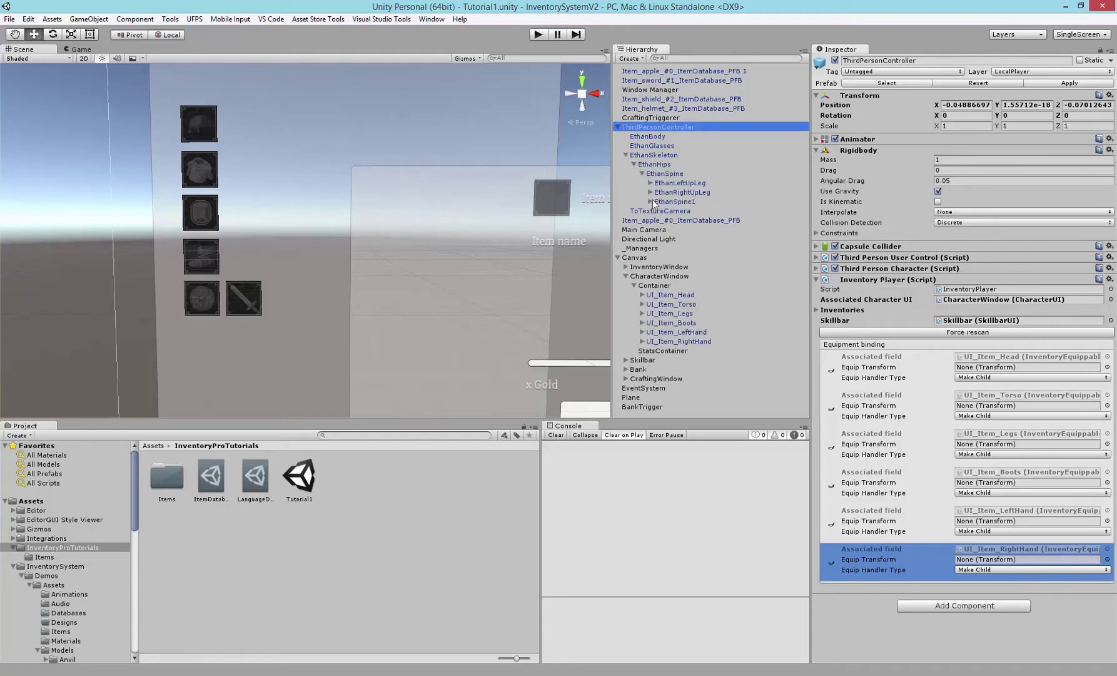
click(653, 201)
click(651, 201)
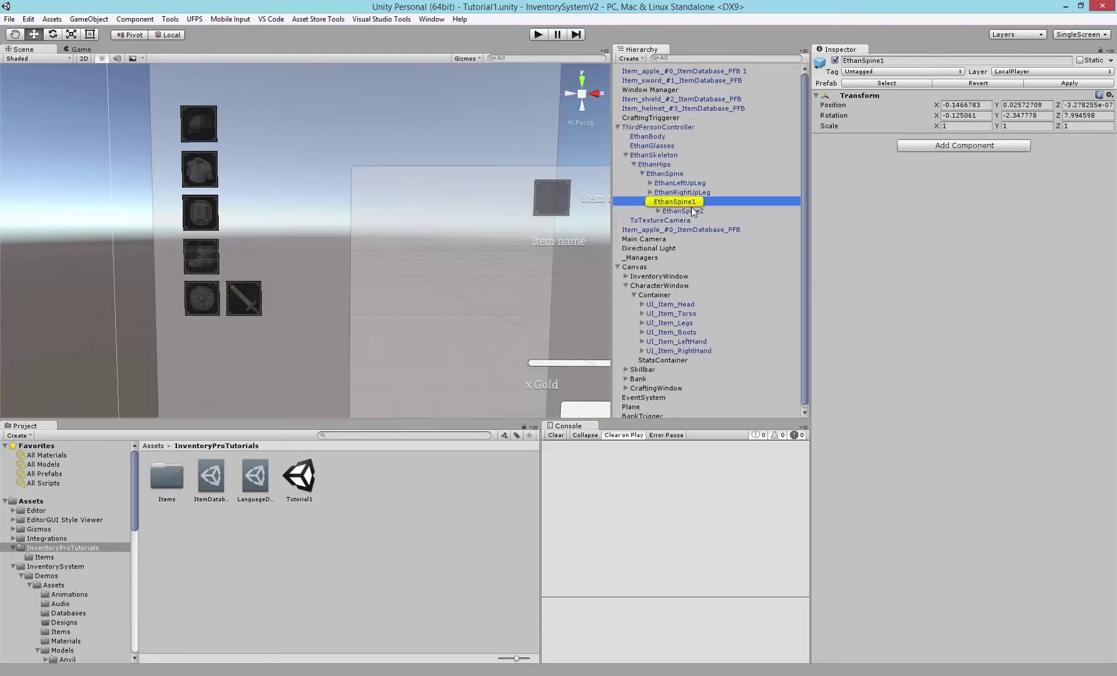
click(658, 210)
alt+drag(494, 236, 455, 249)
click(679, 219)
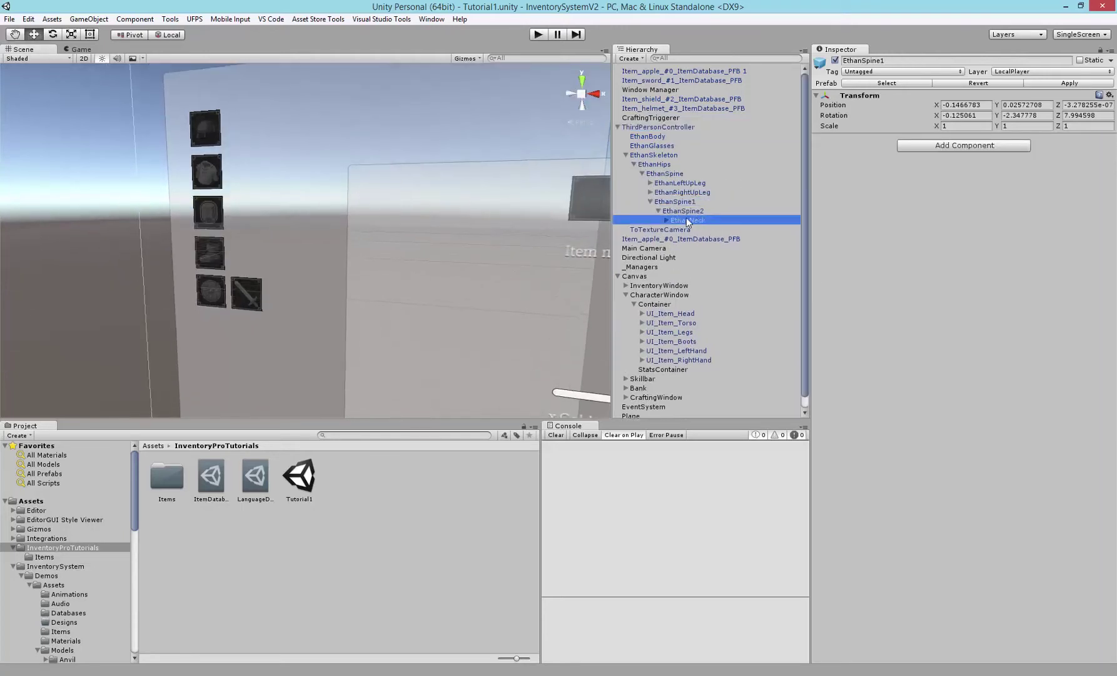
click(667, 220)
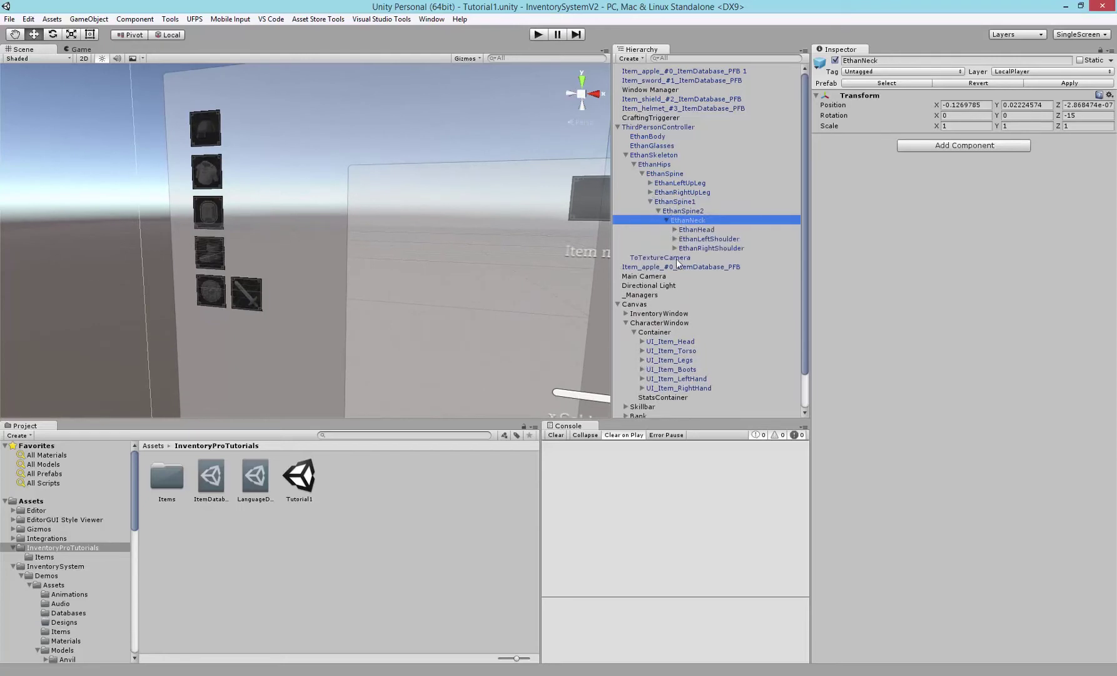
Expand EthanRightShoulder through the arm and forearm bones down to EthanRightHand
click(675, 249)
click(675, 249)
click(676, 255)
click(682, 251)
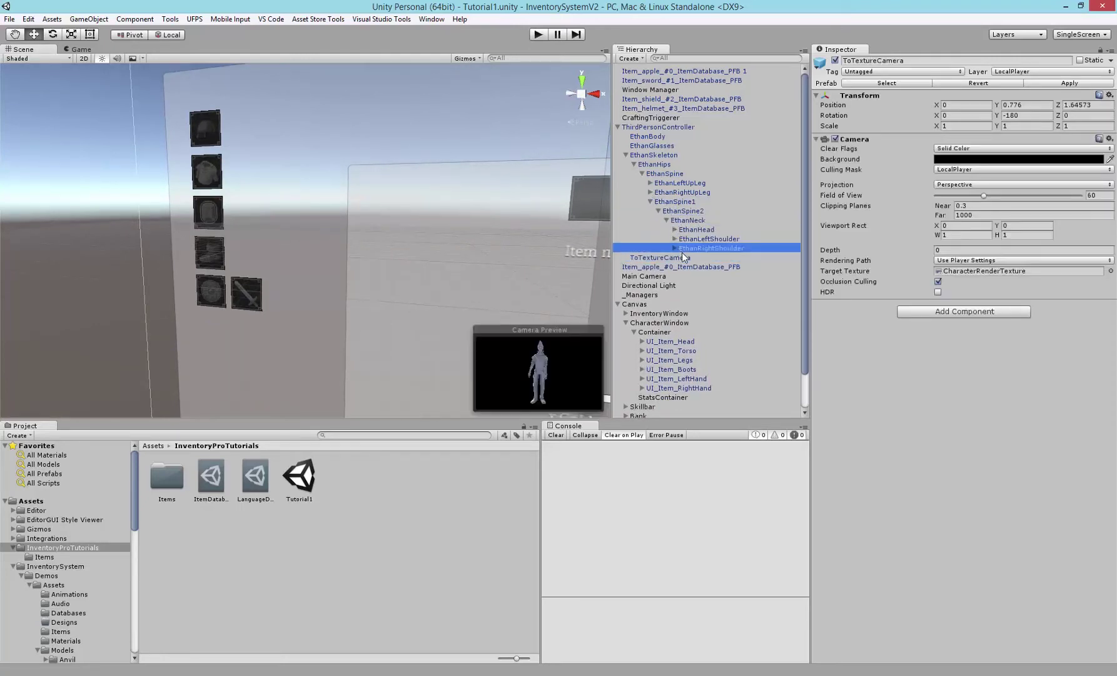
click(674, 248)
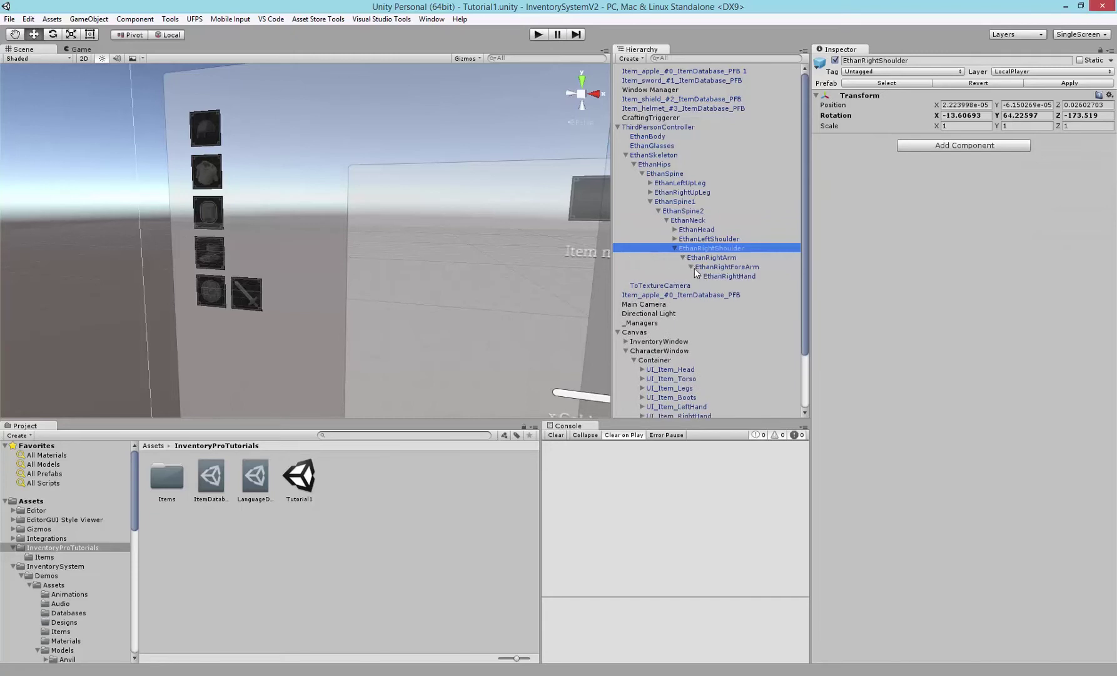
Frame the EquipTo object under EthanRightHand in the scene and delete it
click(725, 332)
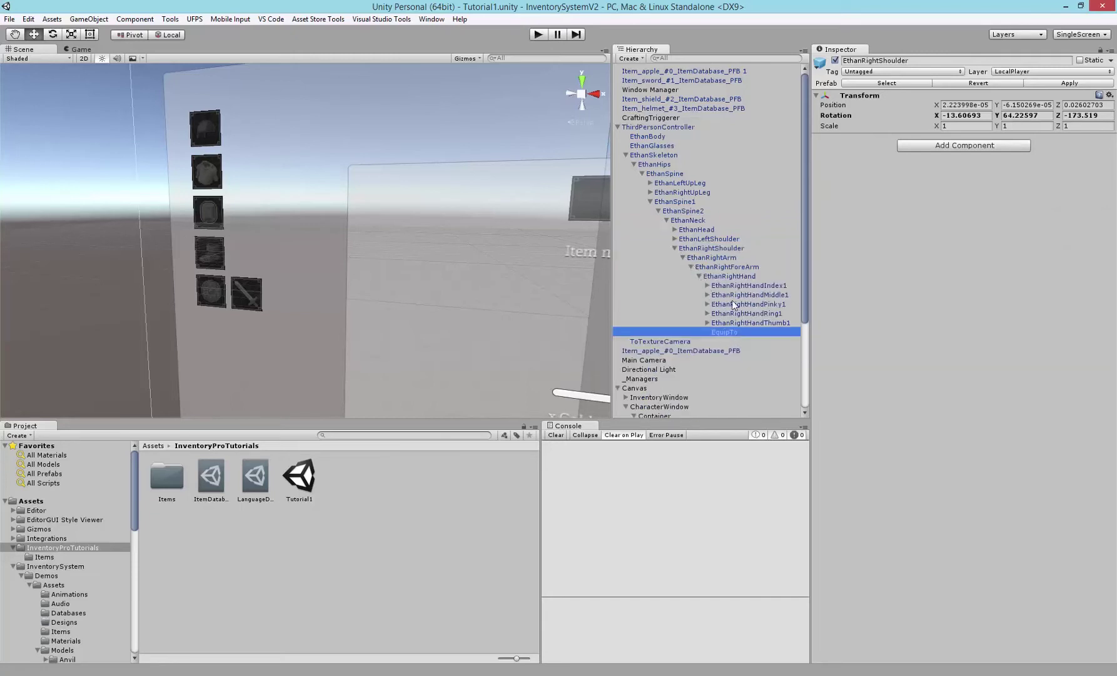
key(f)
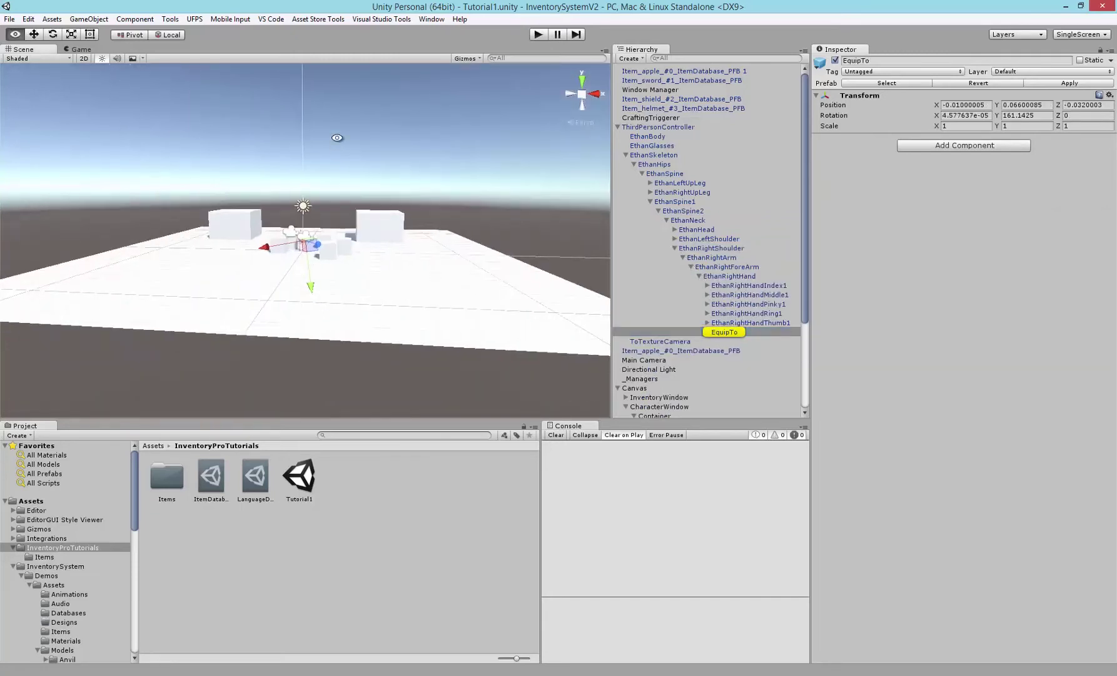
alt+scroll(371, 241, up, 15)
alt+drag(331, 174, 222, 207)
alt+scroll(448, 219, up, 4)
key(Delete)
key(Return)
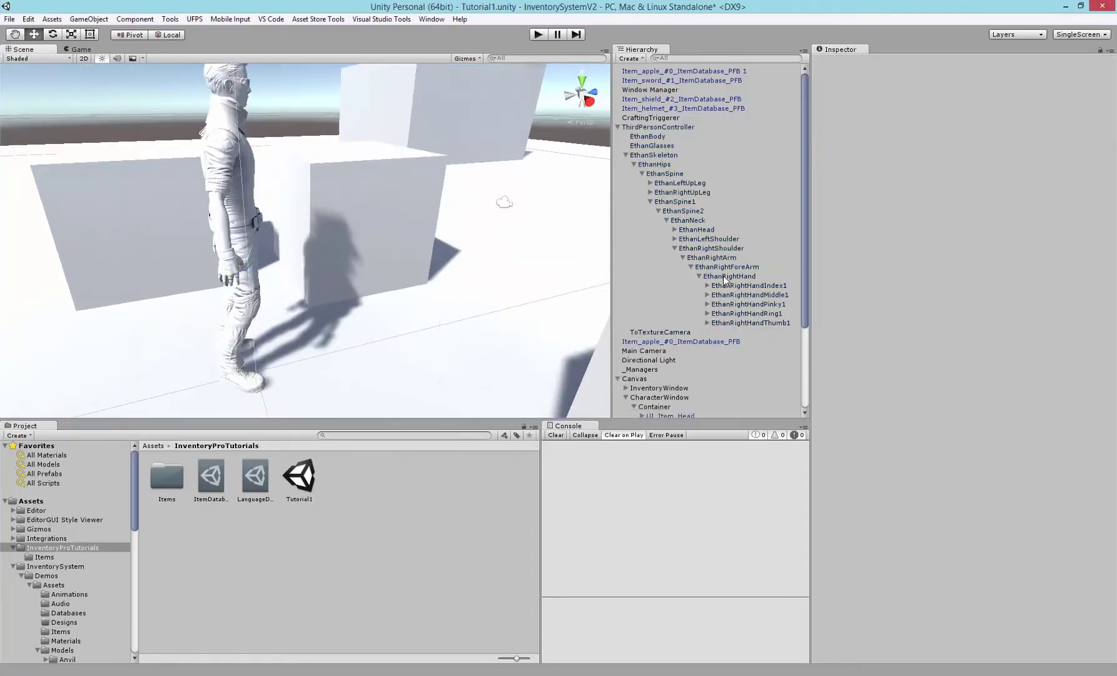
Create an empty child object under EthanRightHand
click(744, 276)
right_click(730, 279)
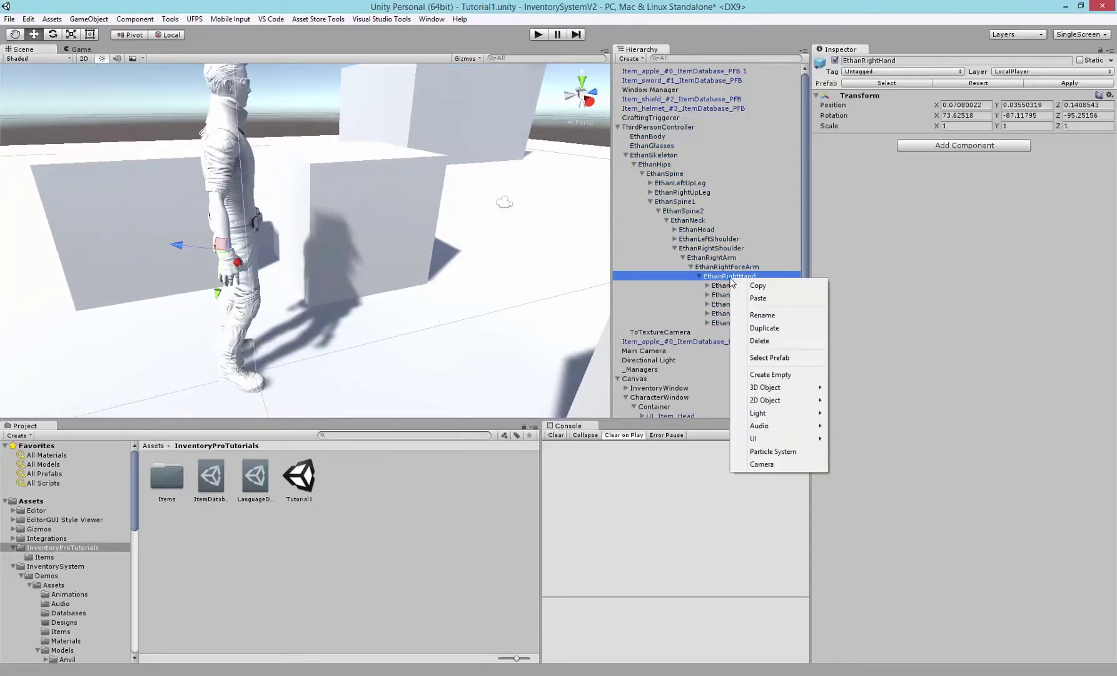
click(773, 375)
Rotate the new empty object at the right hand to about 12.88, -180, -180
alt+drag(392, 308, 463, 253)
alt+right_drag(463, 253, 497, 245)
alt+drag(400, 241, 293, 216)
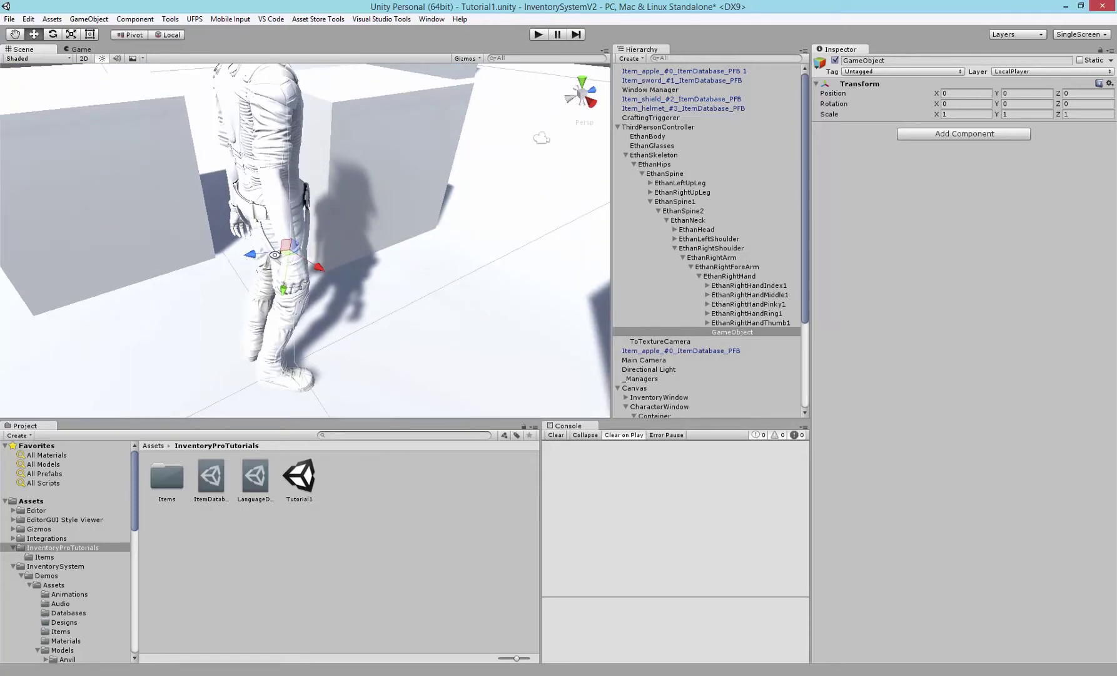
alt+drag(307, 255, 586, 216)
key(e)
key(w)
alt+drag(486, 230, 302, 267)
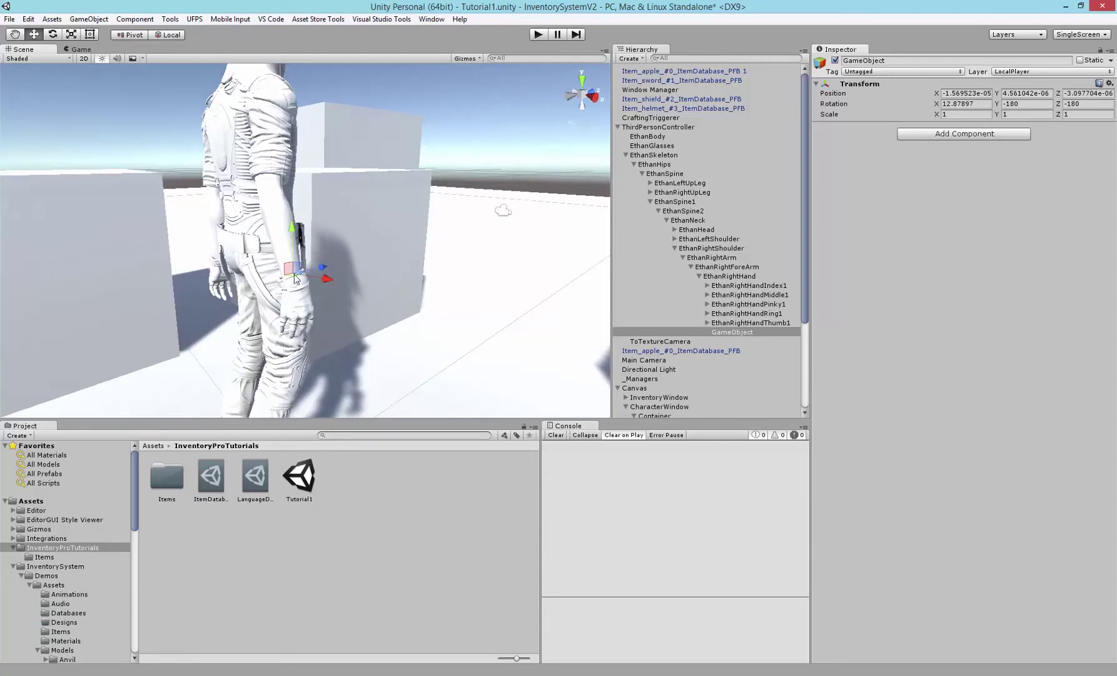
Move the empty object into the character's right palm, at about X -0.016, Y 0.076, Z -0.025
alt+drag(391, 250, 301, 213)
alt+drag(301, 213, 384, 222)
alt+drag(383, 219, 425, 184)
drag(352, 189, 301, 239)
alt+drag(301, 239, 509, 218)
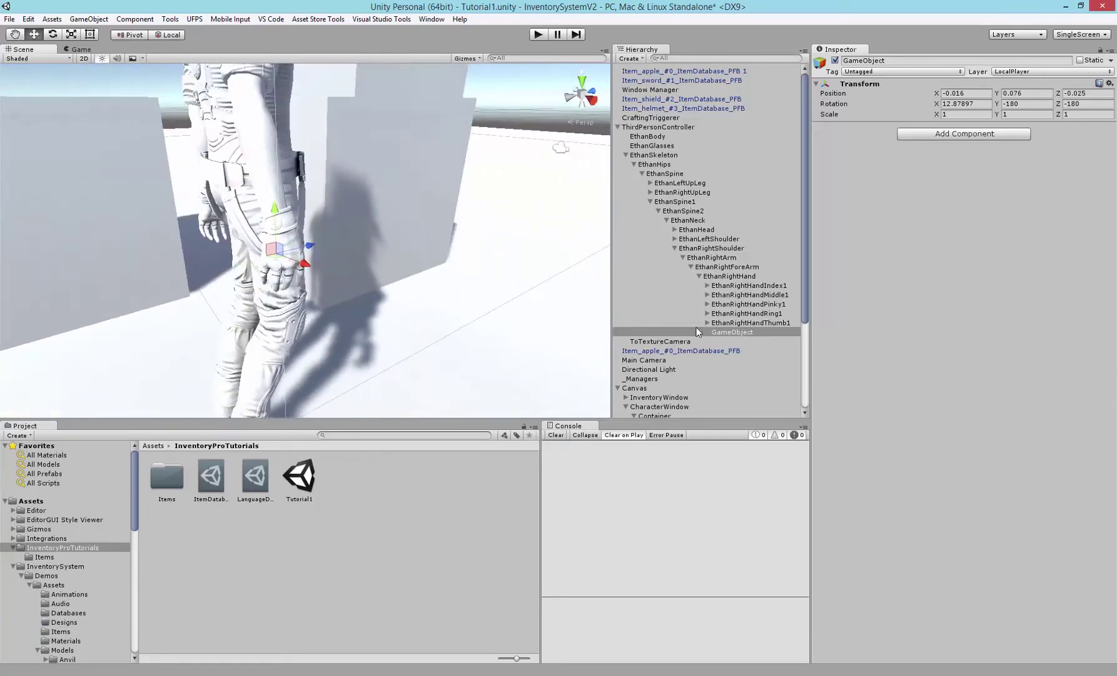
Rename the empty object under EthanRightHand as EquipRightHand
click(872, 60)
alt+drag(399, 183, 416, 164)
click(895, 62)
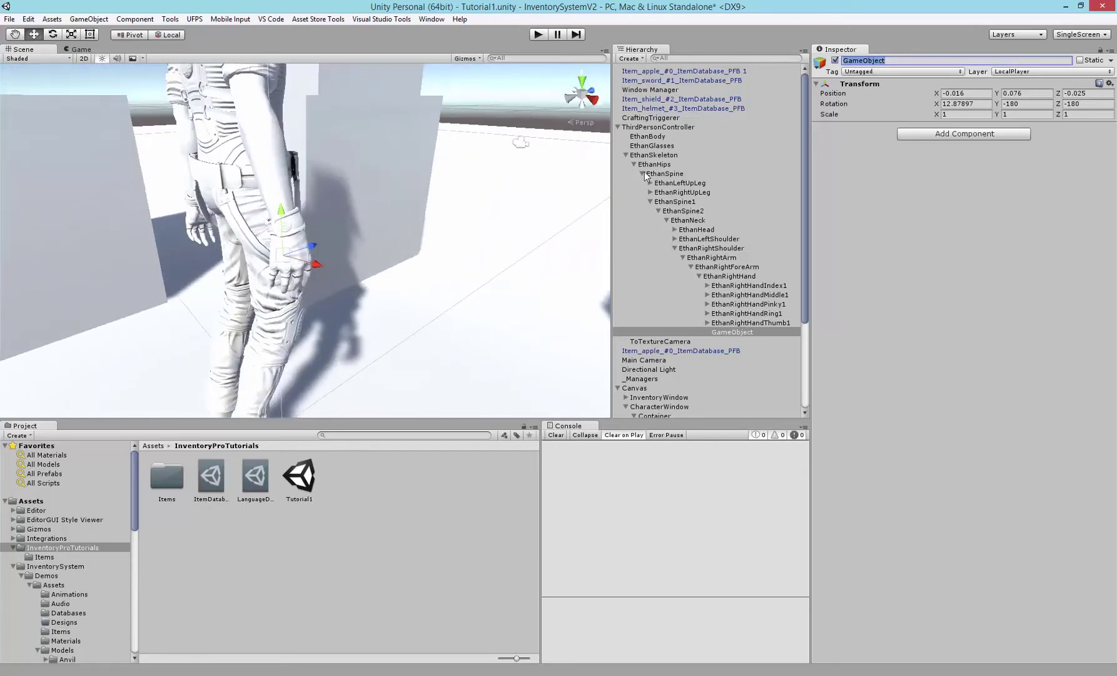
text(EquipRightHand)
key(Return)
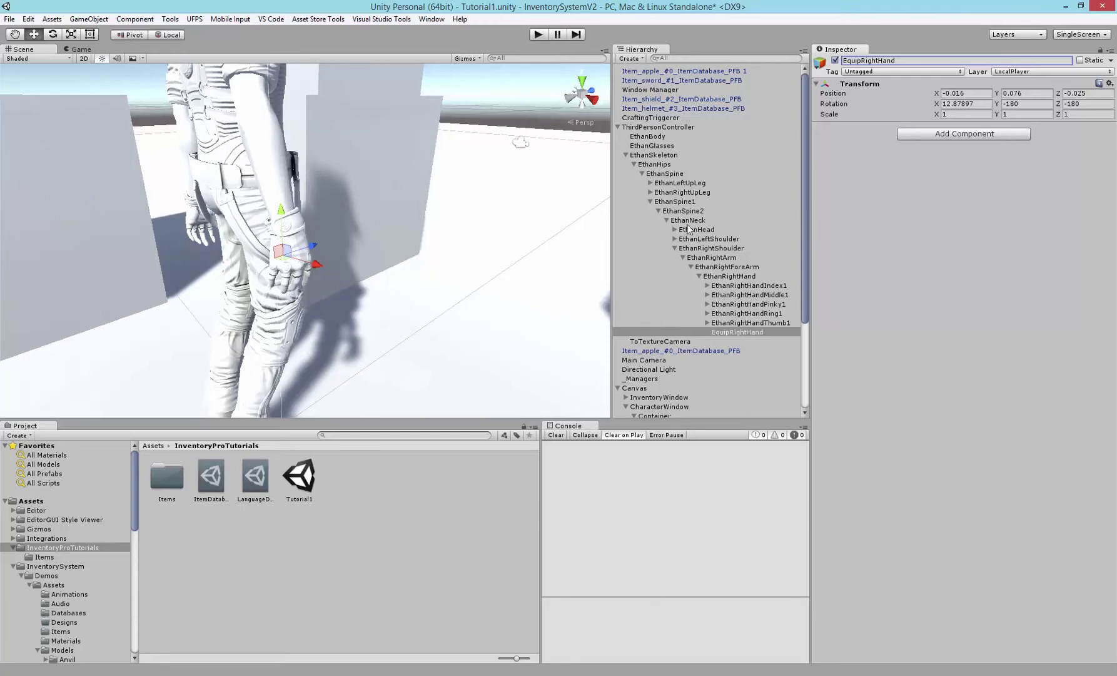
Expand EthanLeftShoulder down to EthanLeftHand and select its EquipTo object
click(674, 238)
click(683, 248)
click(691, 257)
click(698, 266)
click(725, 324)
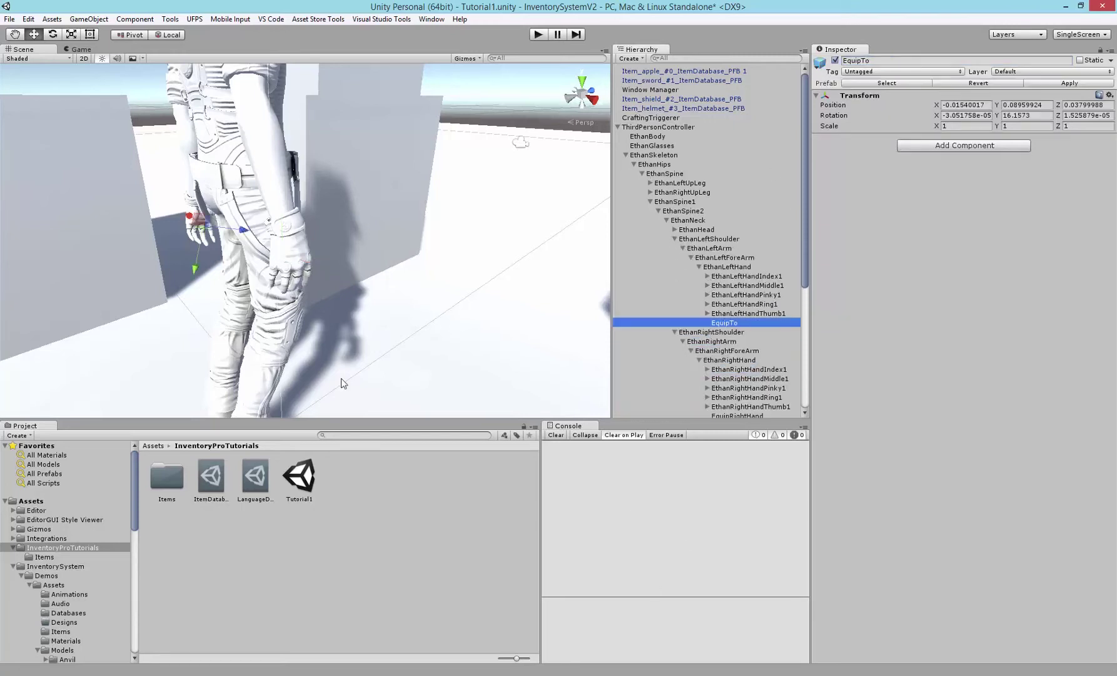
Compare the placement of the left hand's EquipTo object with EquipRightHand, leaving EquipRightHand selected
alt+drag(119, 318, 568, 267)
alt+drag(425, 271, 427, 177)
scroll(434, 174, down, 5)
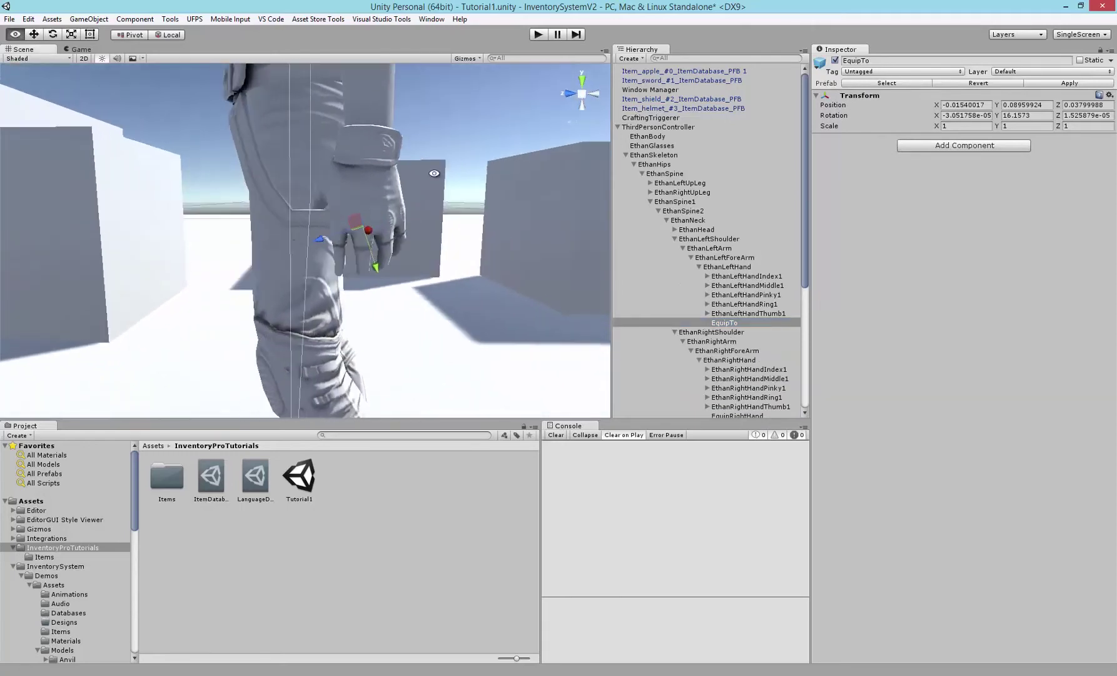
alt+drag(461, 139, 129, 228)
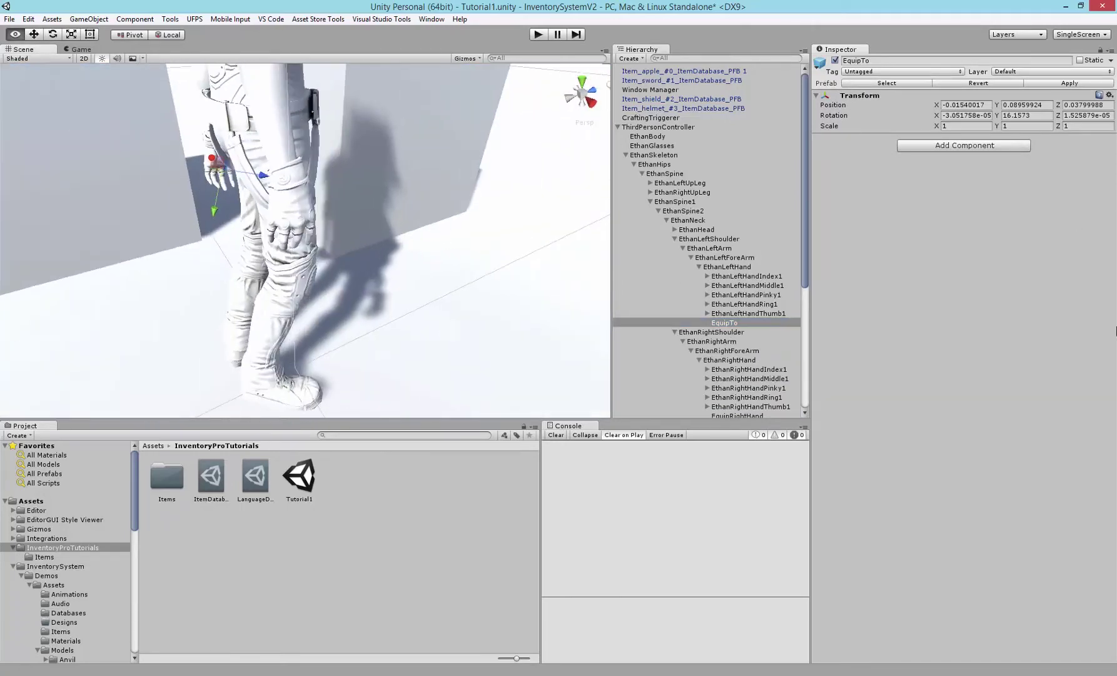
scroll(756, 363, down, 5)
click(733, 309)
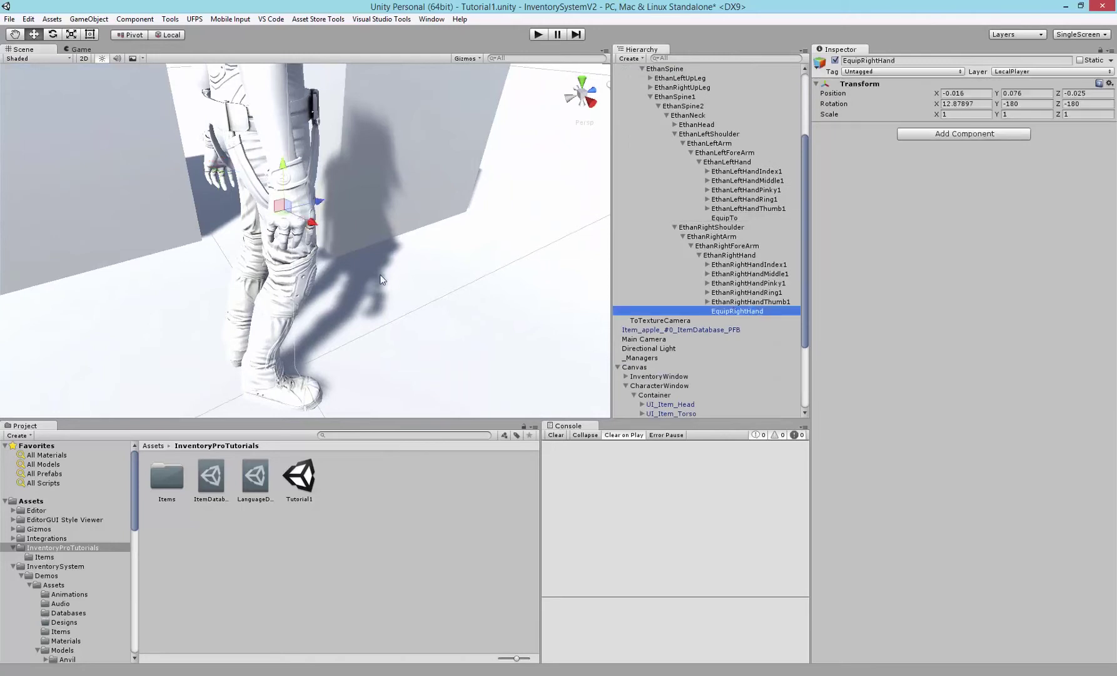
Rotate EquipRightHand in the character's right hand to about X 6.29, Y -180.6, Z -182.2
key(f)
drag(292, 143, 355, 165)
alt+drag(265, 254, 325, 257)
scroll(662, 158, up, 5)
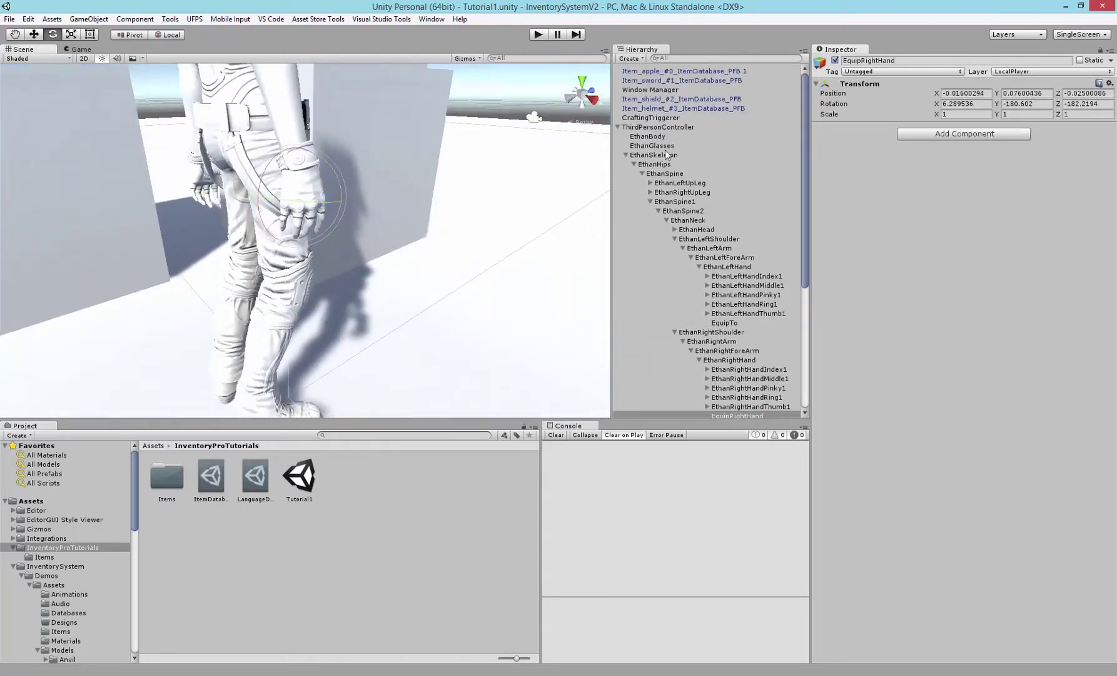
In ThirdPersonController's equipment bindings, assign EquipTo as the equip transform for UI_Item_LeftHand and EquipRightHand for UI_Item_RightHand
click(625, 154)
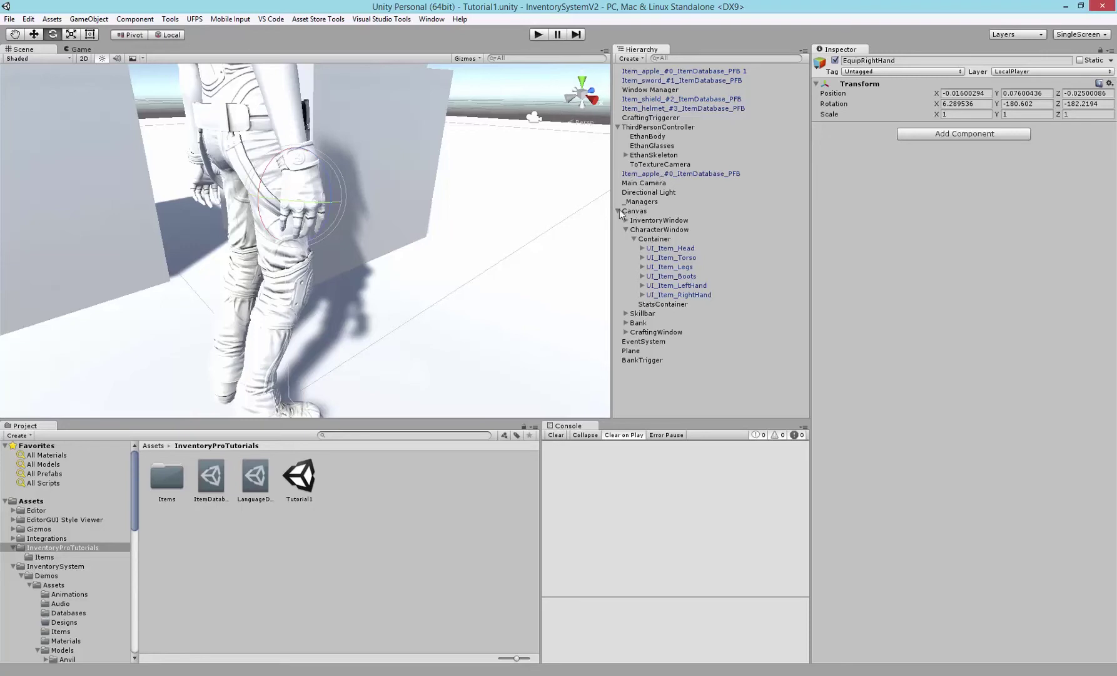
click(654, 125)
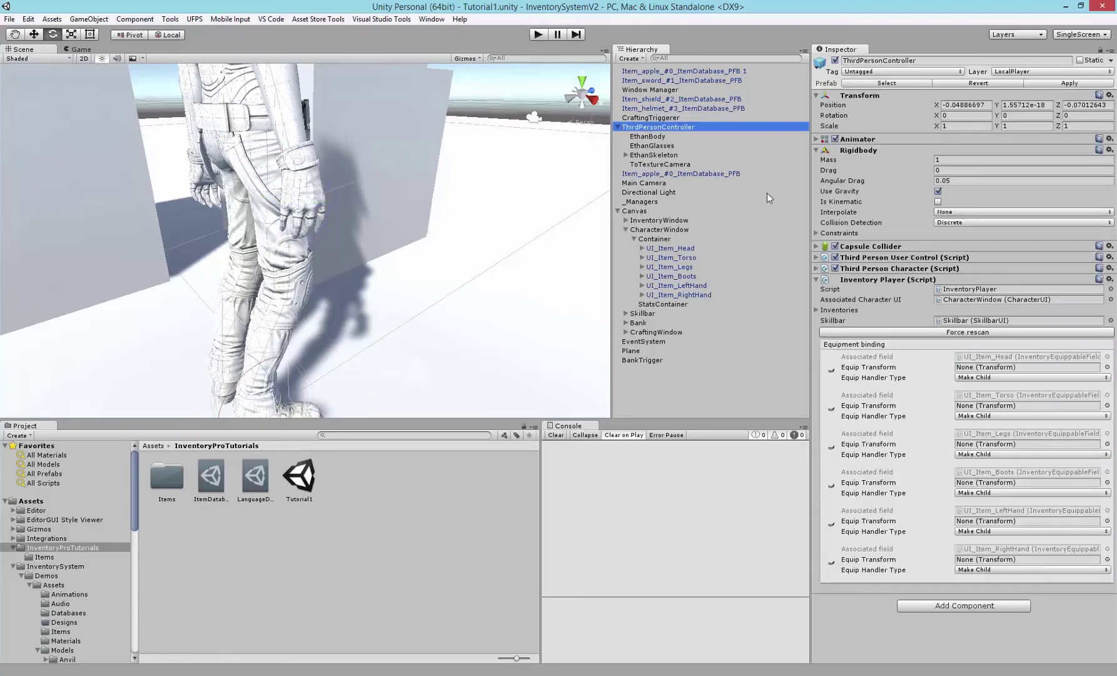
click(887, 521)
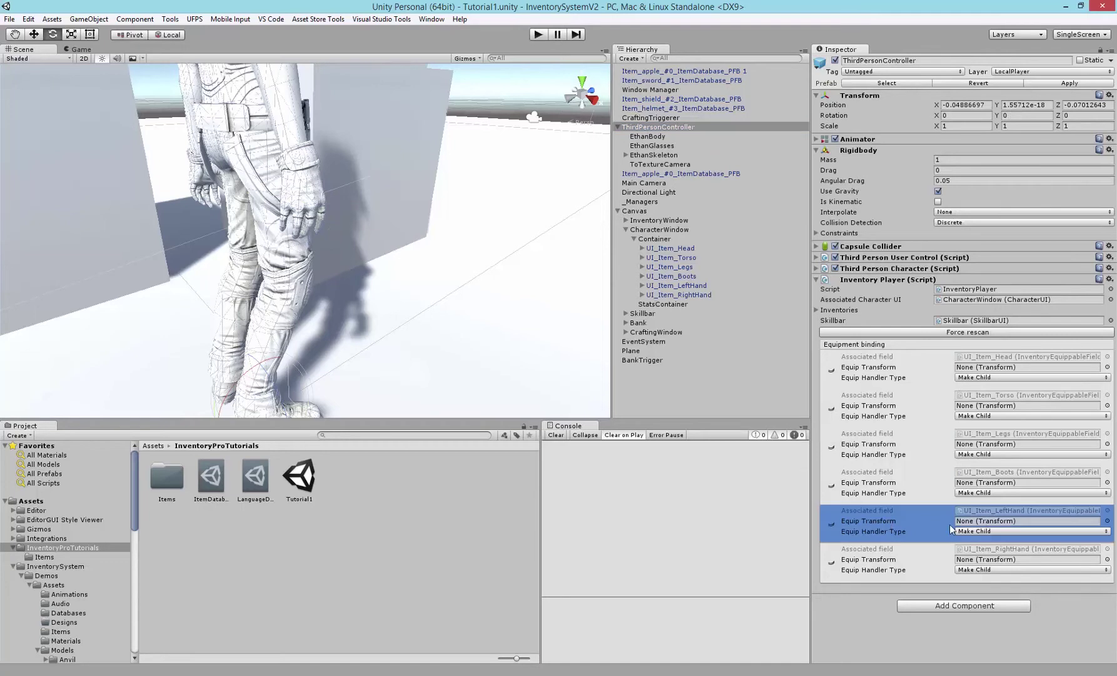
click(626, 155)
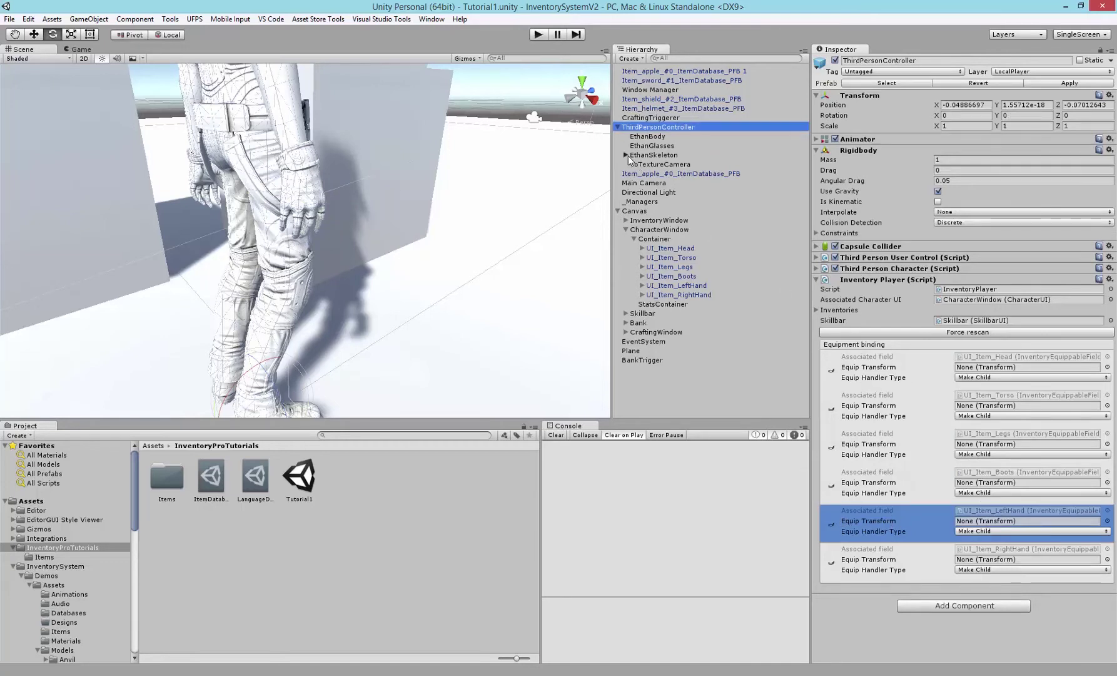
alt+click(634, 164)
scroll(750, 260, down, 4)
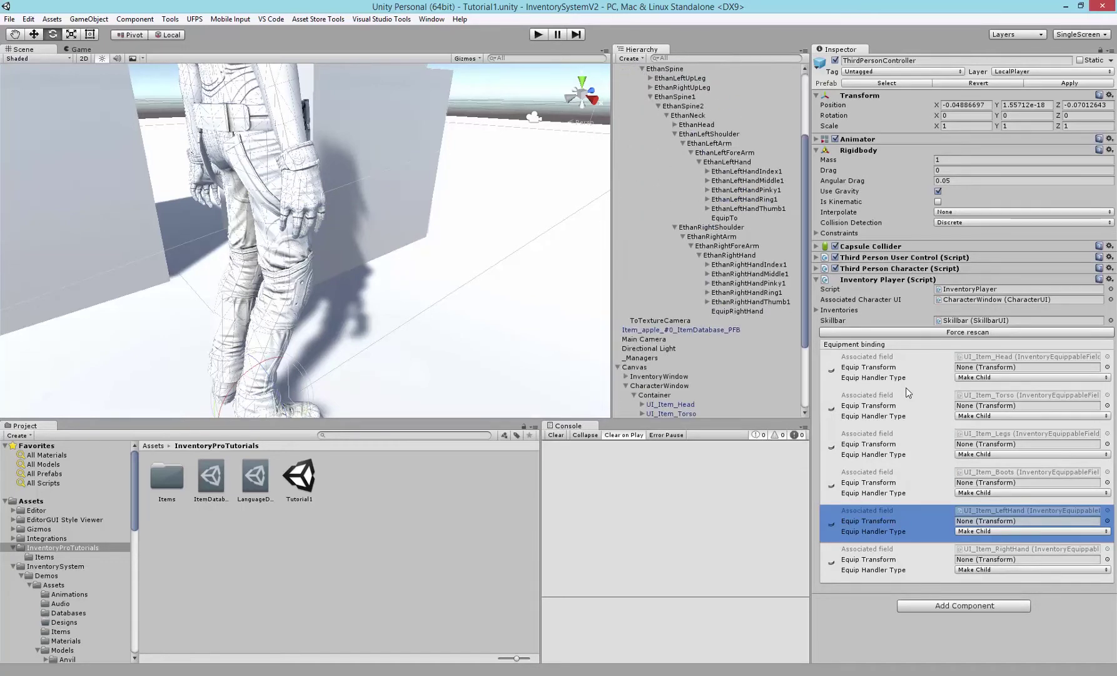
drag(717, 217, 986, 523)
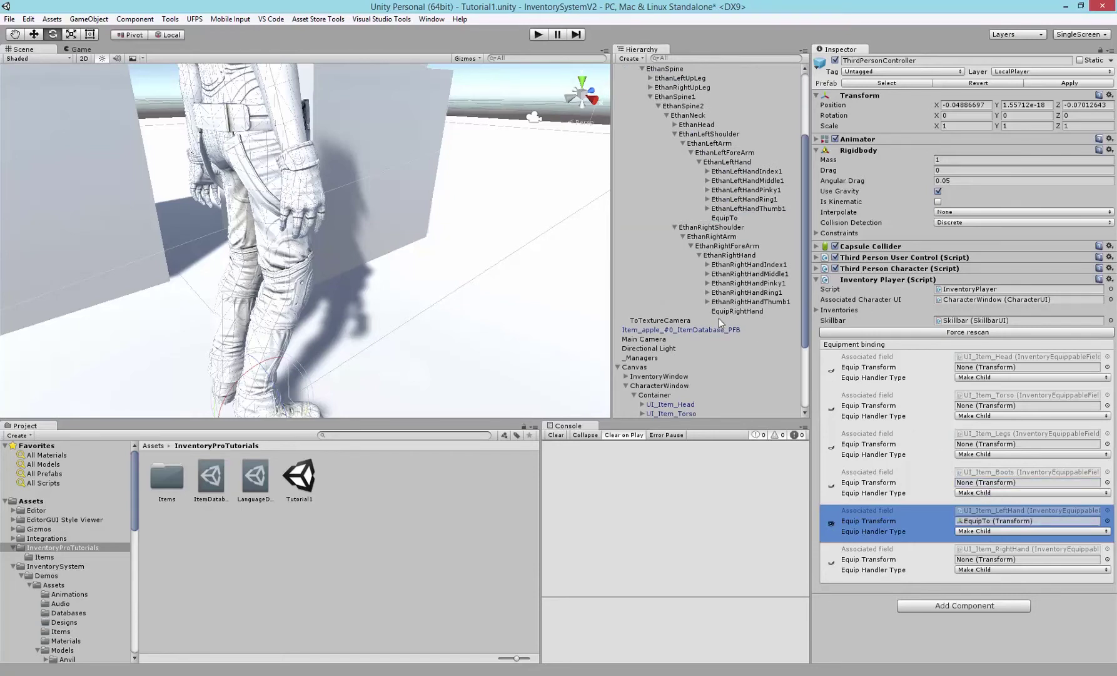
drag(723, 314, 988, 559)
scroll(316, 213, down, 8)
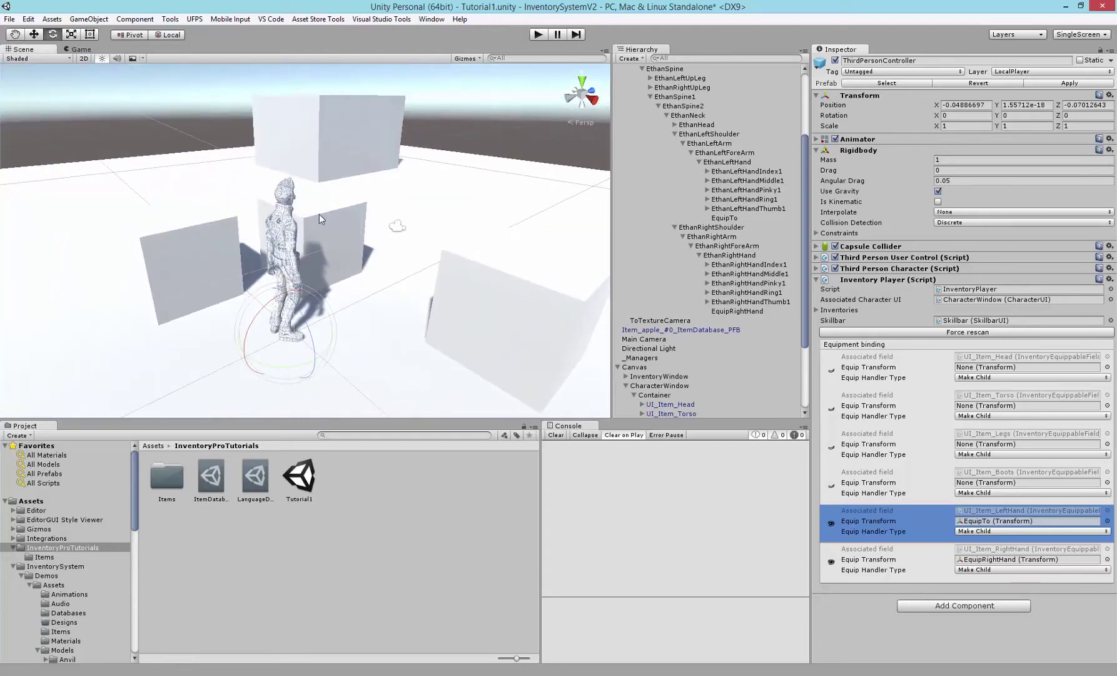
alt+drag(320, 214, 306, 215)
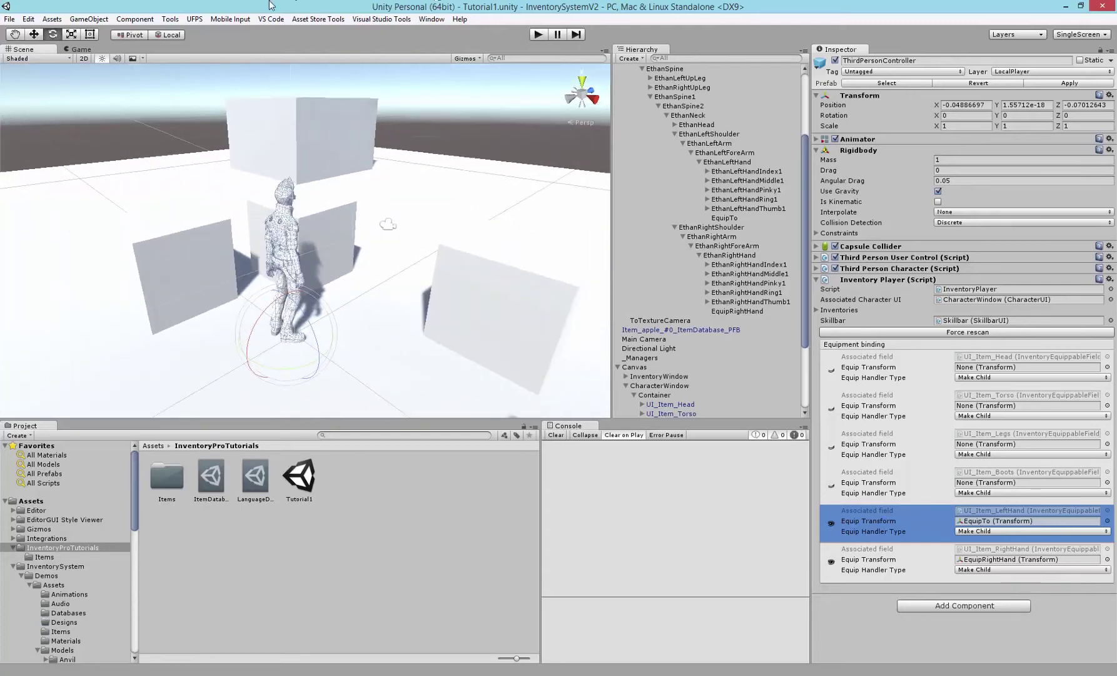
alt+drag(363, 220, 403, 227)
alt+right_drag(403, 227, 276, 223)
alt+drag(296, 225, 388, 313)
alt+right_drag(387, 313, 418, 288)
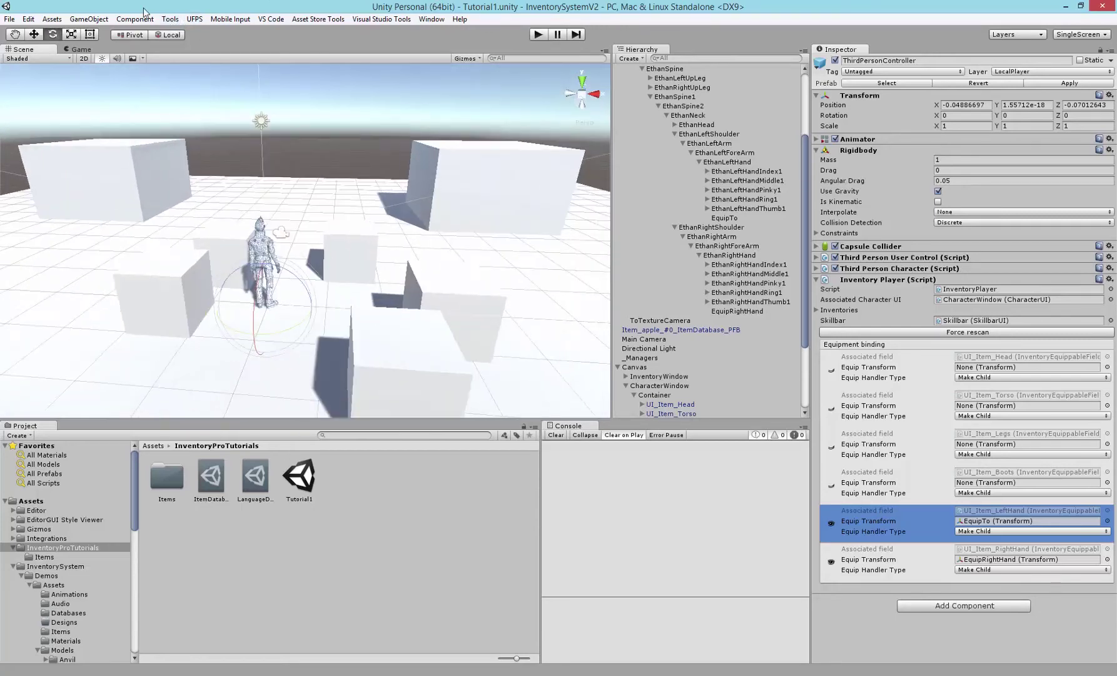
Open the InventorySystem main editor and start creating a new item of type EquippableInventoryItem
click(139, 20)
mouse_move(165, 21)
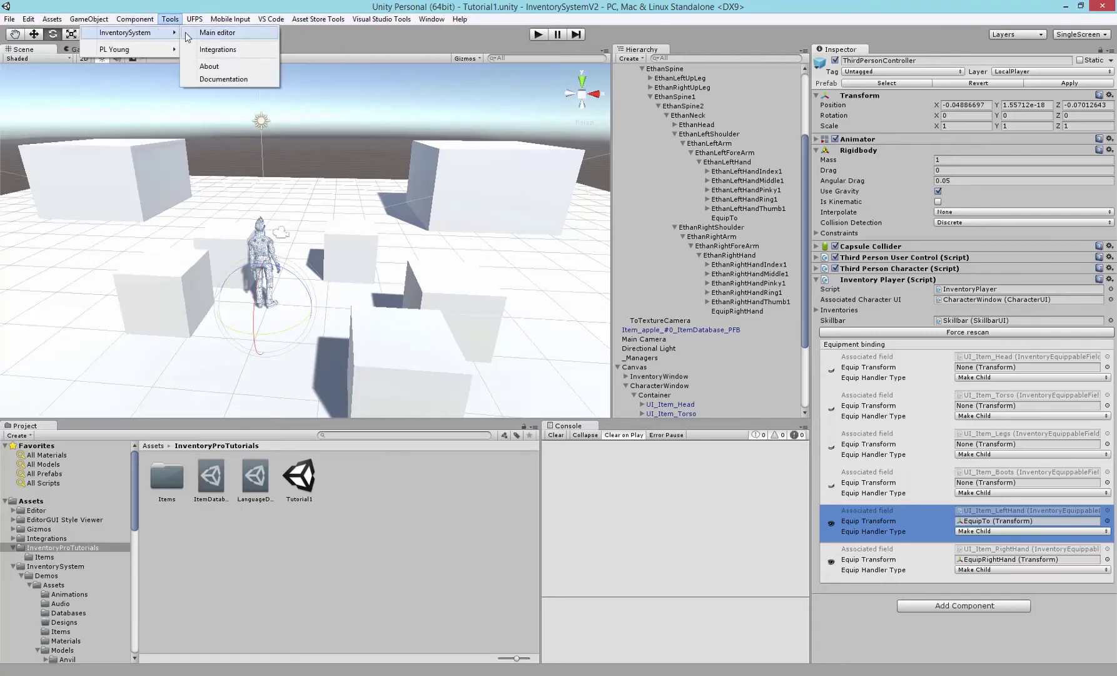
click(216, 36)
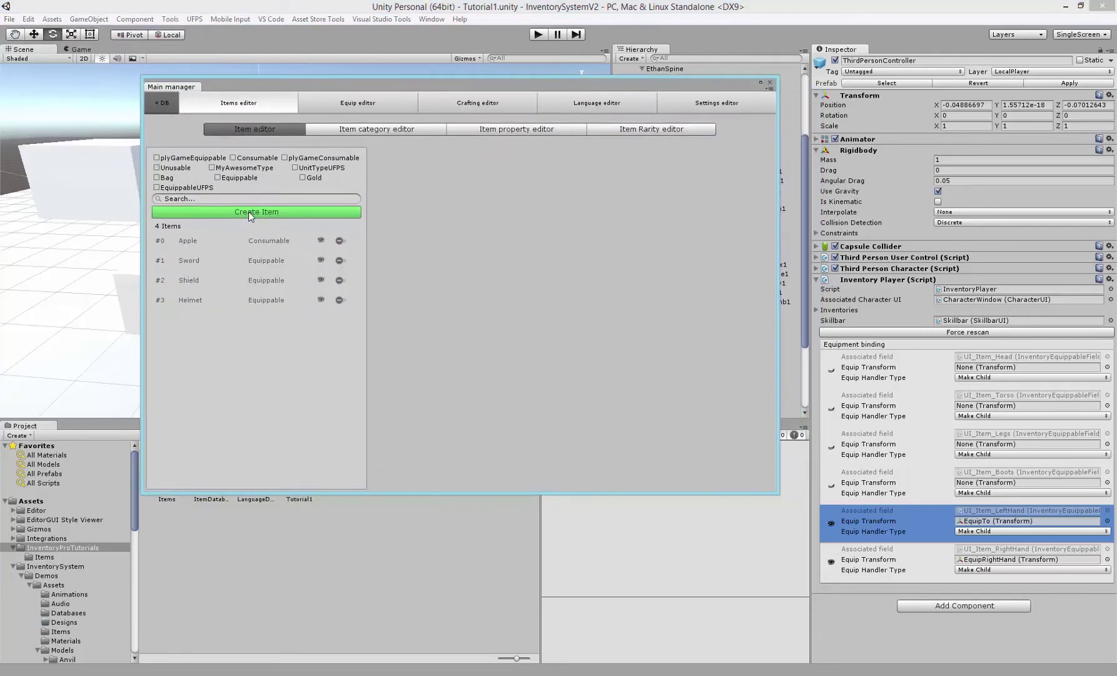
drag(2, 223, 487, 156)
text(eq)
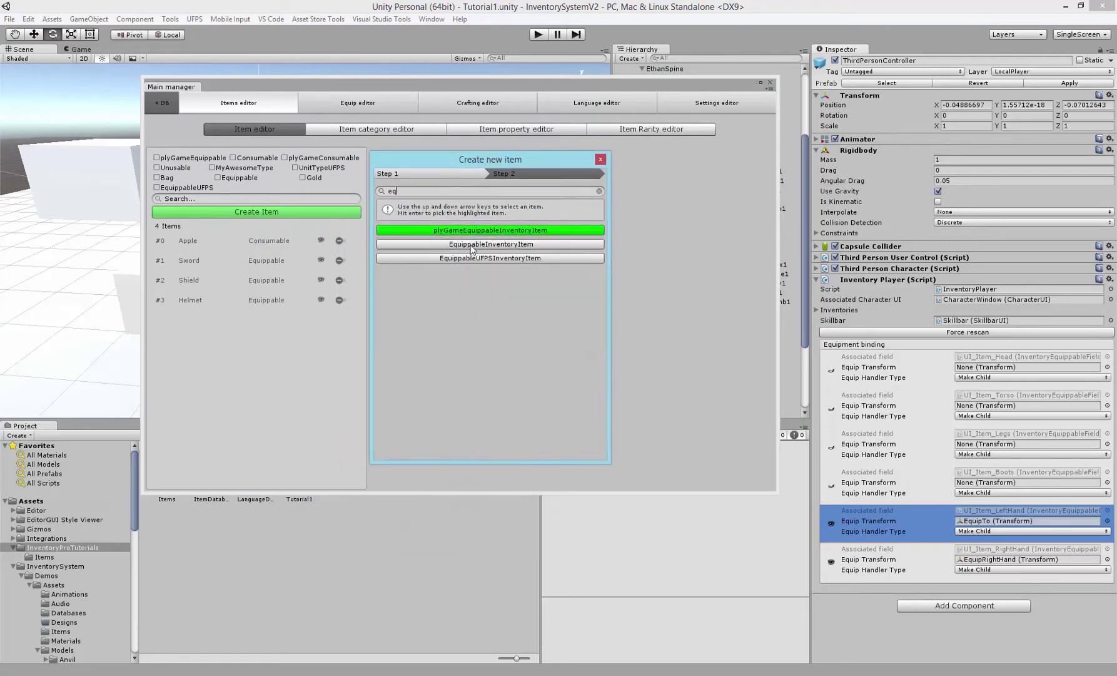
click(474, 249)
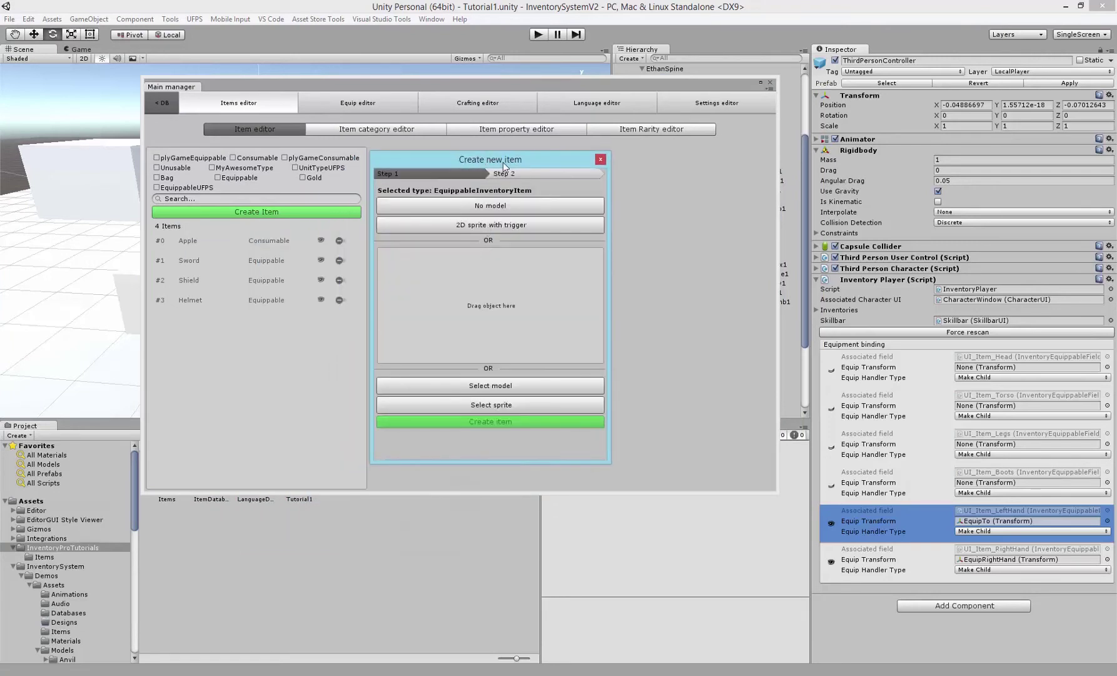
Find the InventorySystem demo models in the project assets and open their EquipItems folder
drag(488, 163, 444, 154)
click(464, 379)
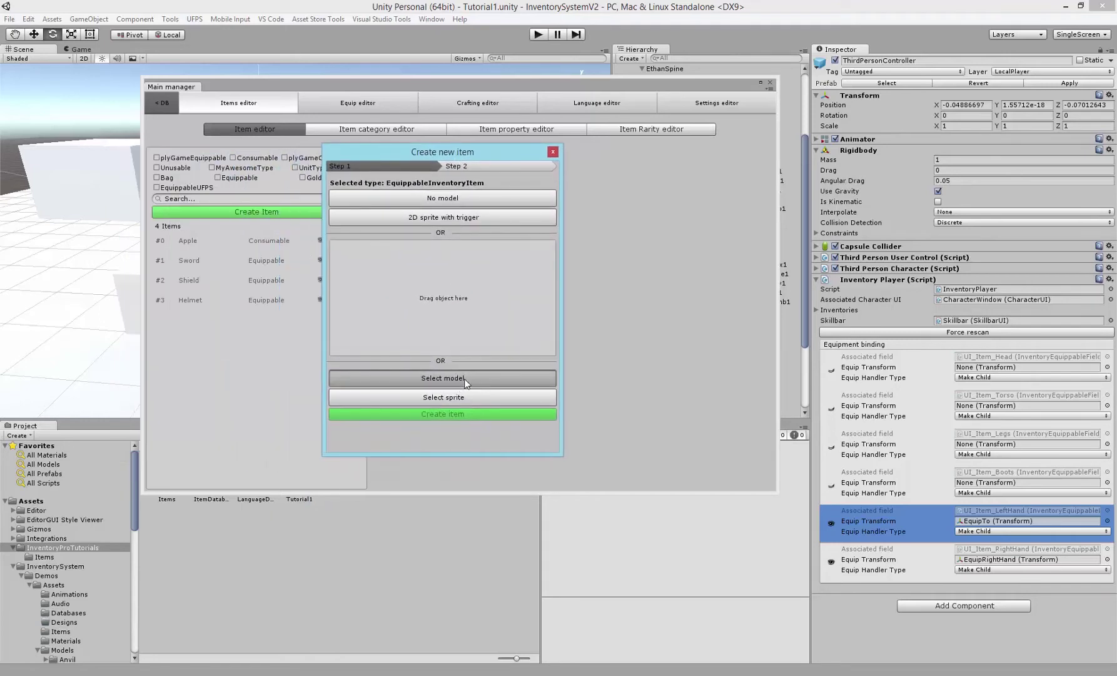
drag(133, 502, 133, 503)
drag(464, 89, 764, 82)
drag(395, 153, 633, 156)
scroll(36, 560, down, 5)
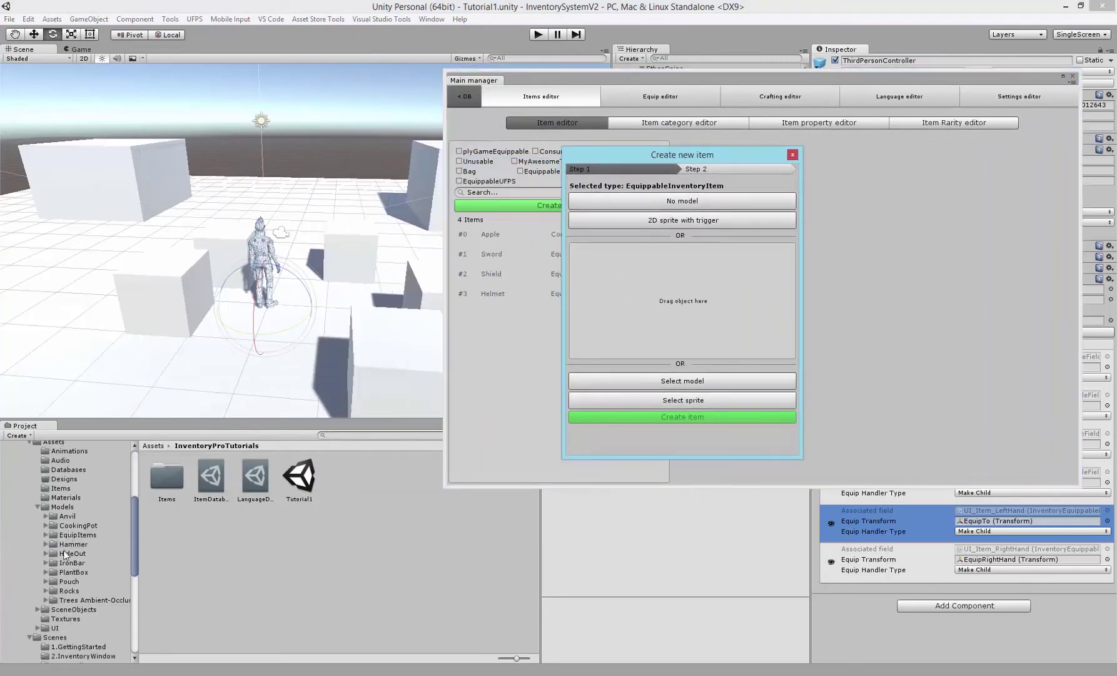
click(66, 507)
click(81, 599)
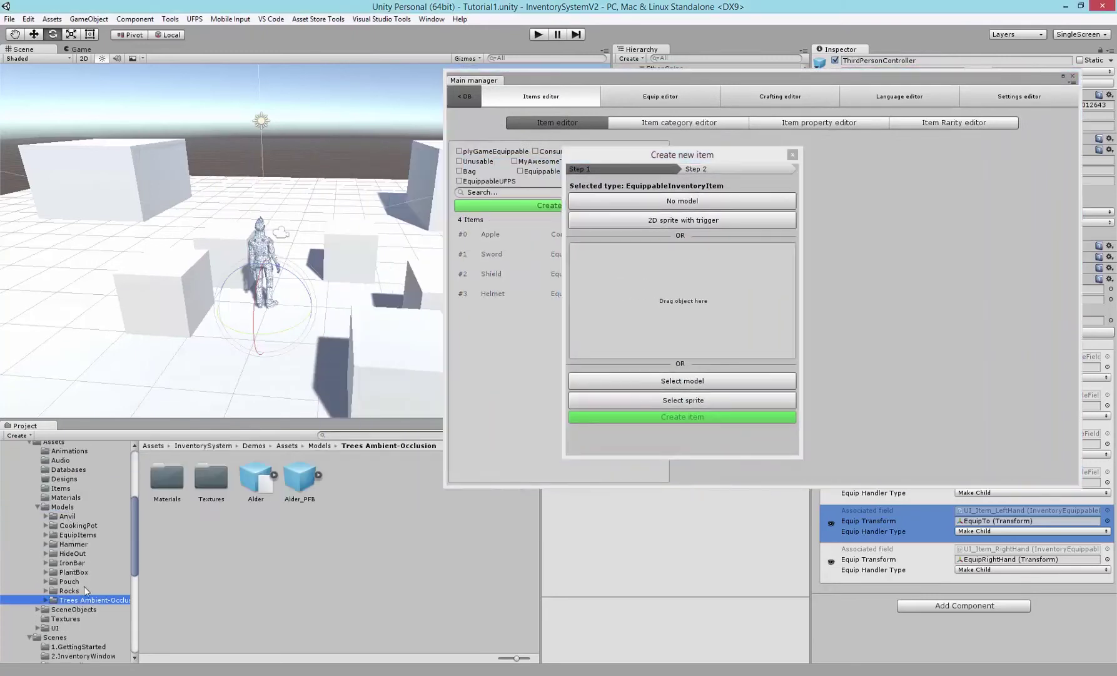
scroll(75, 582, down, 2)
scroll(54, 512, up, 2)
click(71, 509)
scroll(70, 517, up, 1)
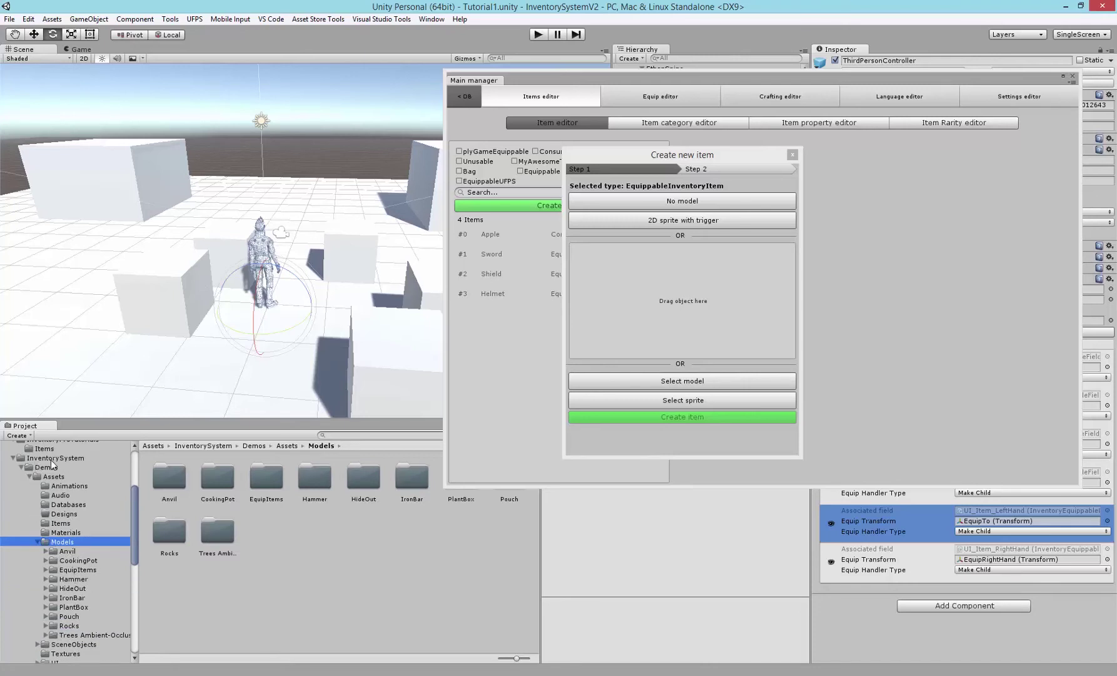
click(79, 570)
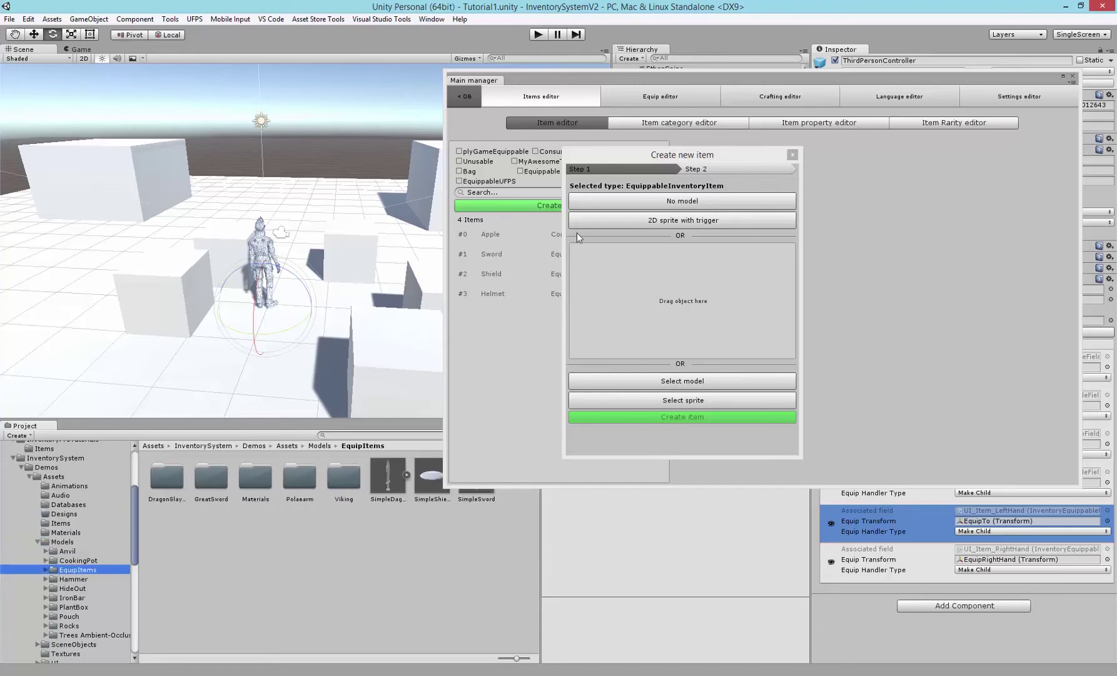
Use SimpleDagger as the new item's model and create the item
drag(625, 73, 236, 86)
click(753, 158)
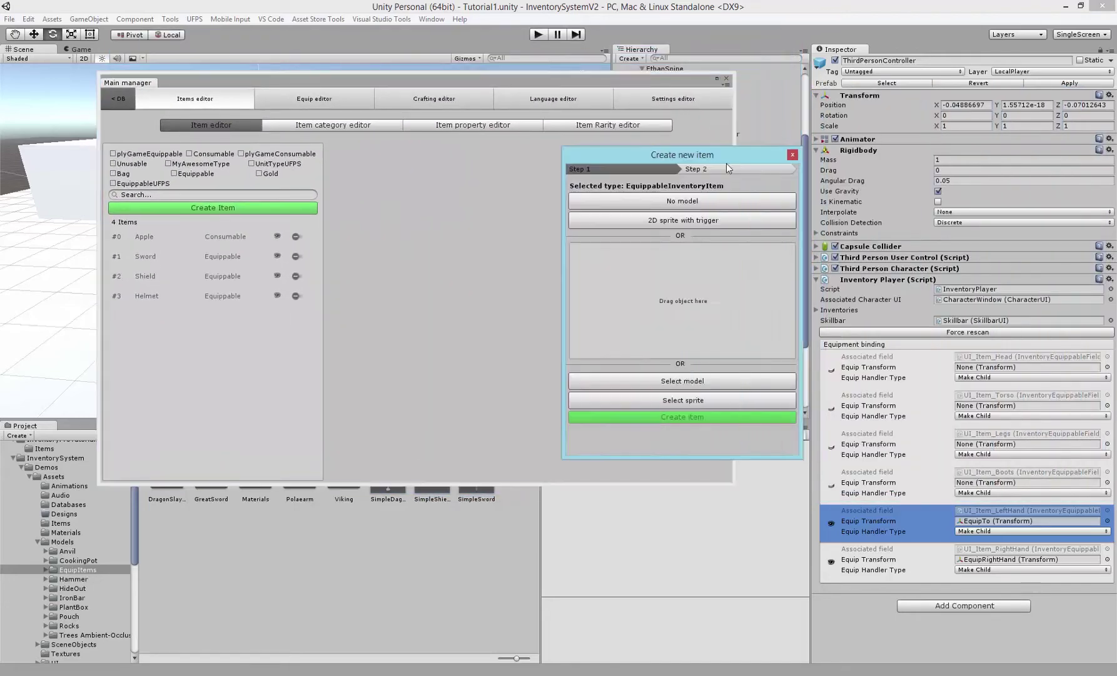
drag(685, 159, 551, 141)
drag(514, 79, 586, 151)
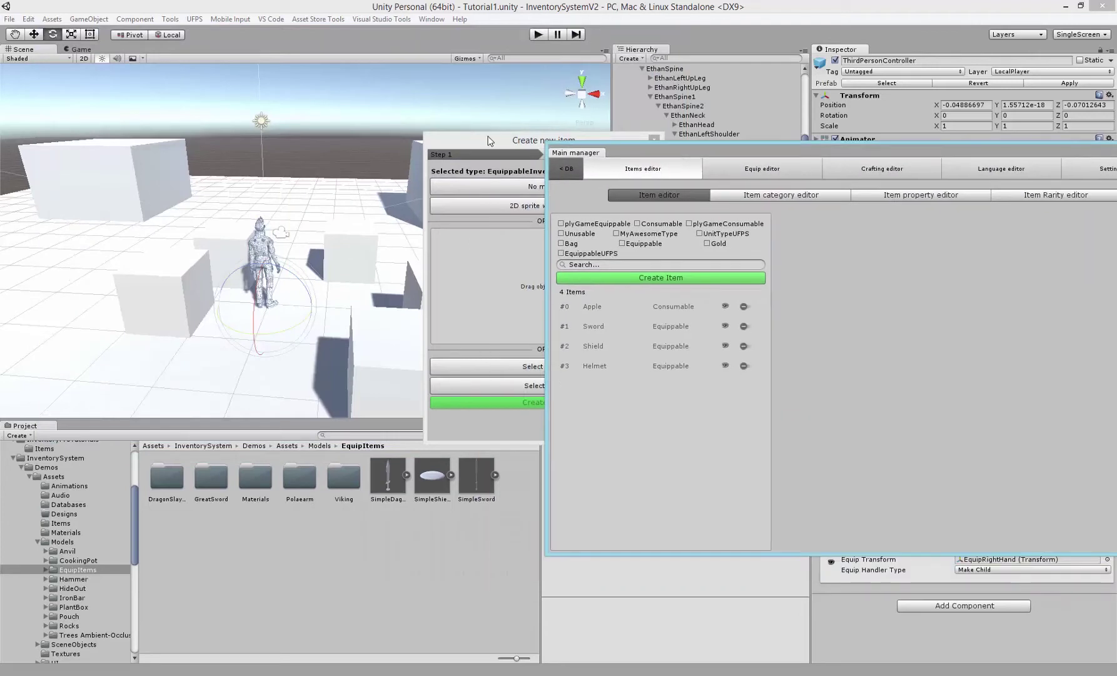
drag(484, 137, 382, 95)
drag(387, 476, 438, 227)
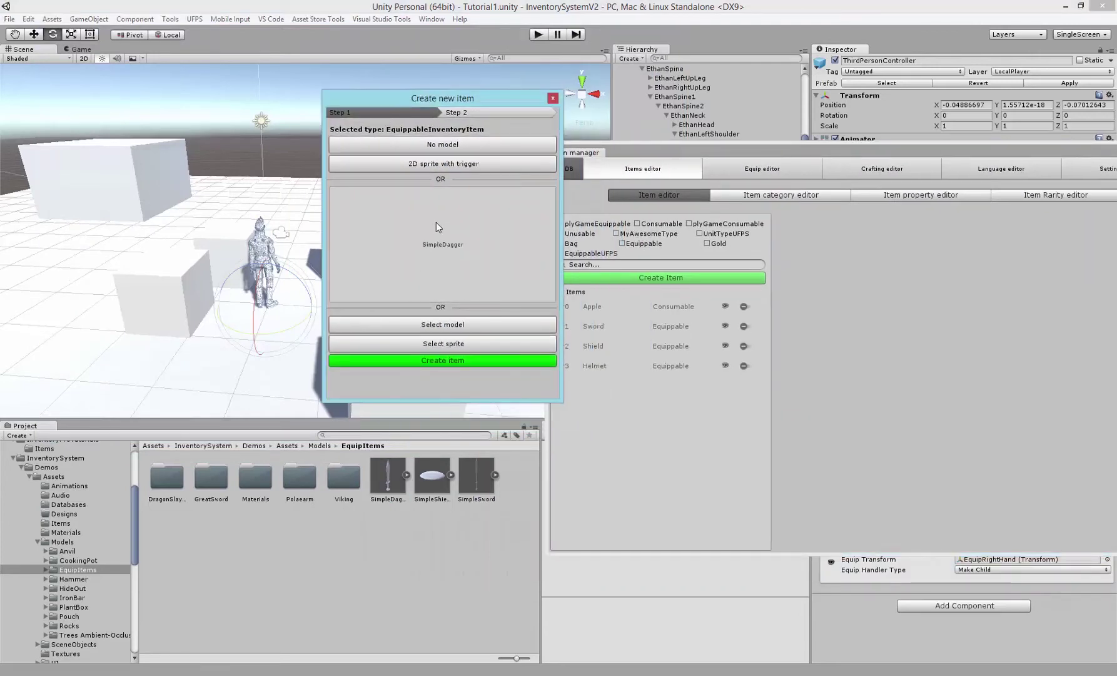
click(429, 361)
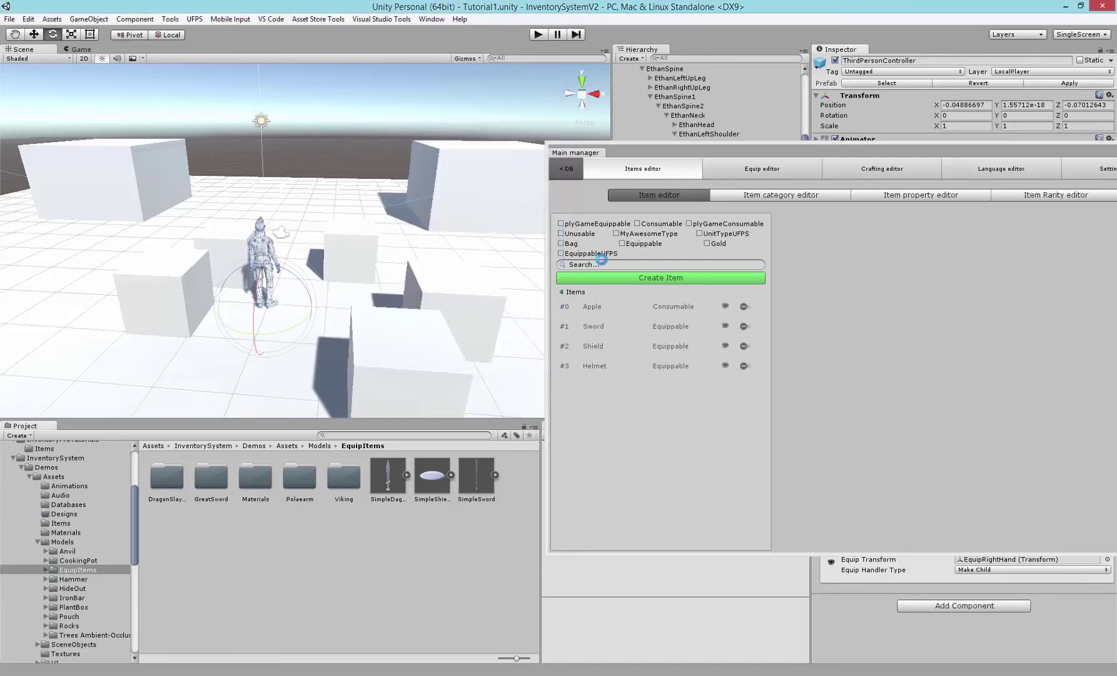
Name the new item Dagger and enter the description "A nice visual dagger"
drag(853, 149, 728, 125)
drag(621, 122, 340, 115)
click(570, 250)
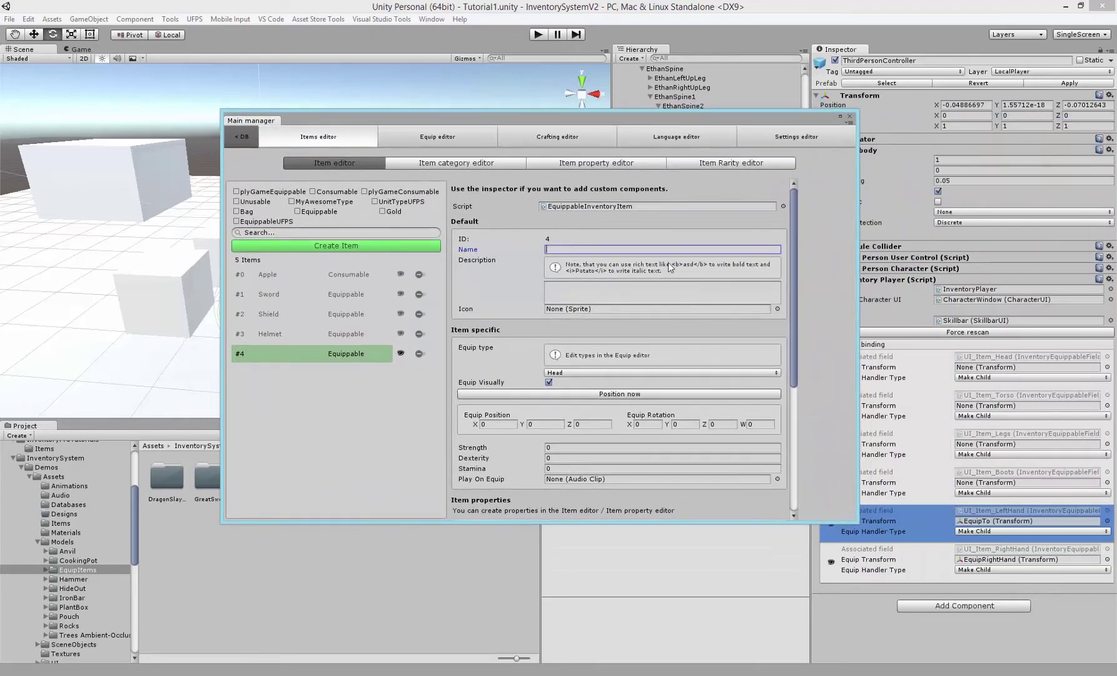
text(Dagger)
key(Tab)
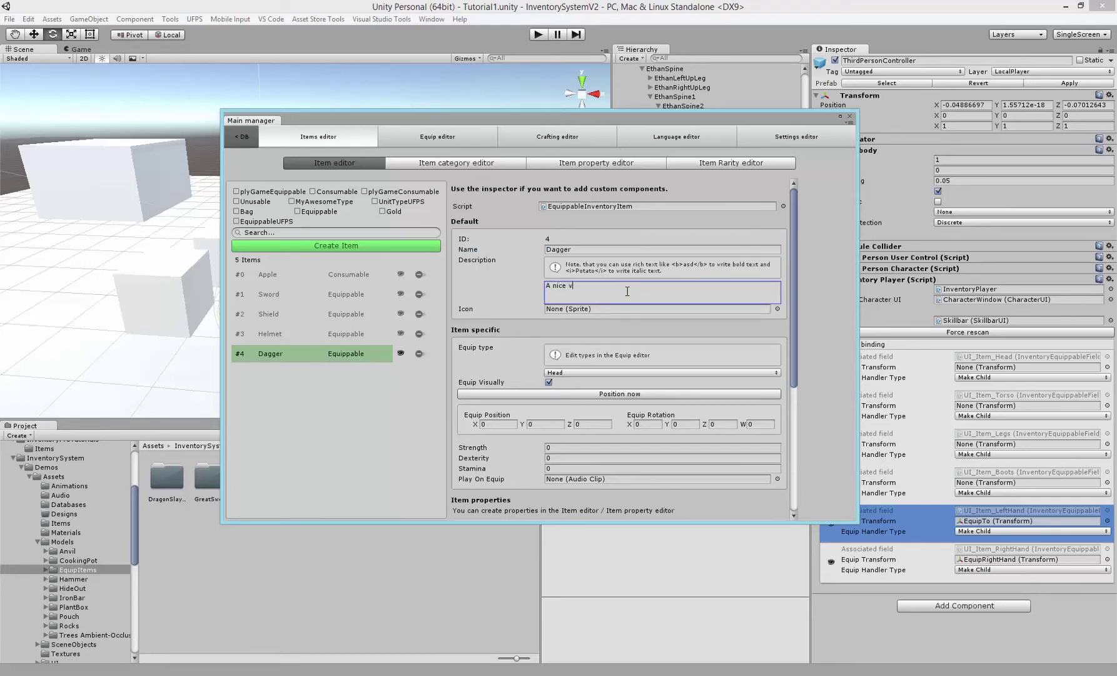
Assign the Icons_13 sprite as the Dagger item's icon and set its equip type to Dagger
click(777, 308)
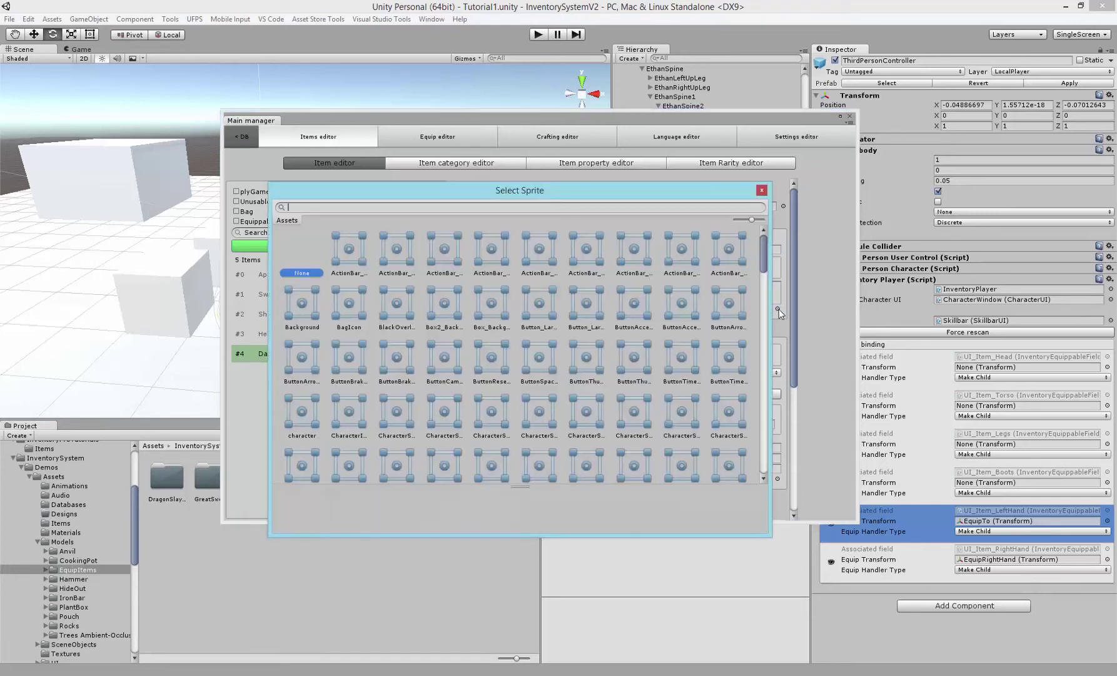
scroll(541, 380, down, 5)
scroll(542, 380, down, 5)
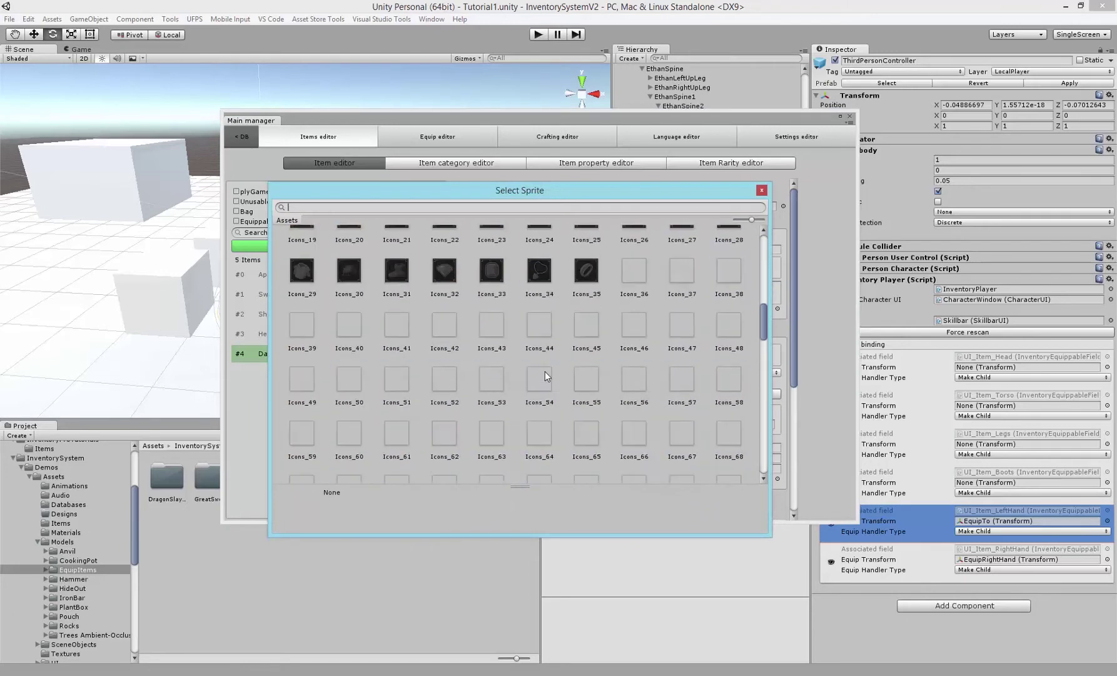
double_click(472, 276)
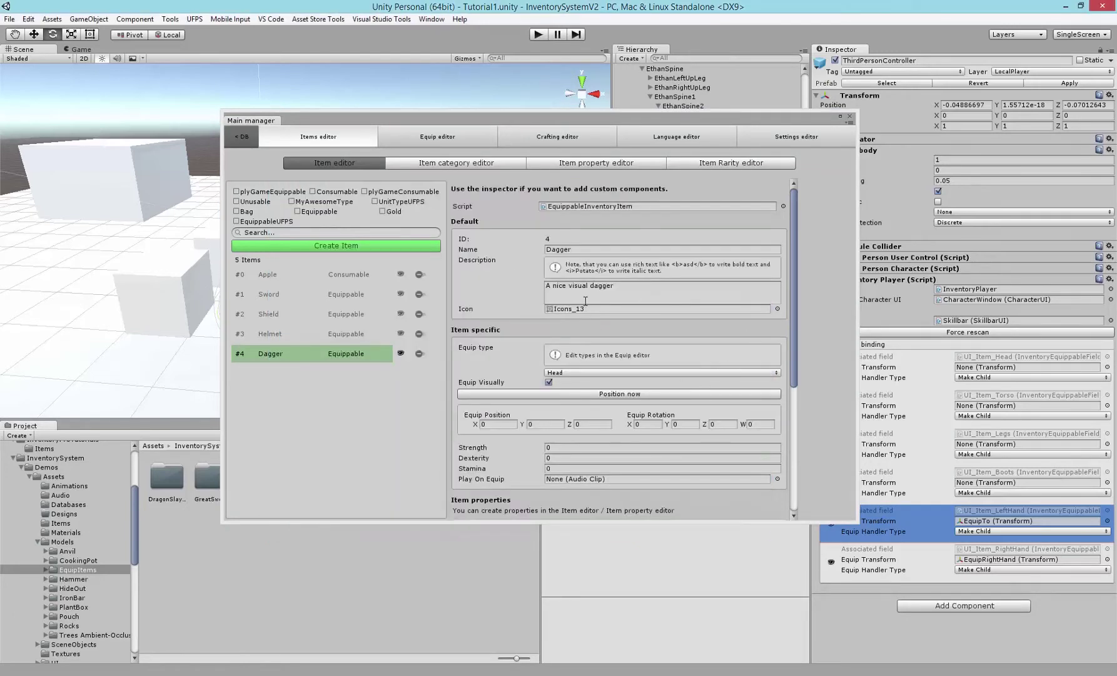
click(568, 371)
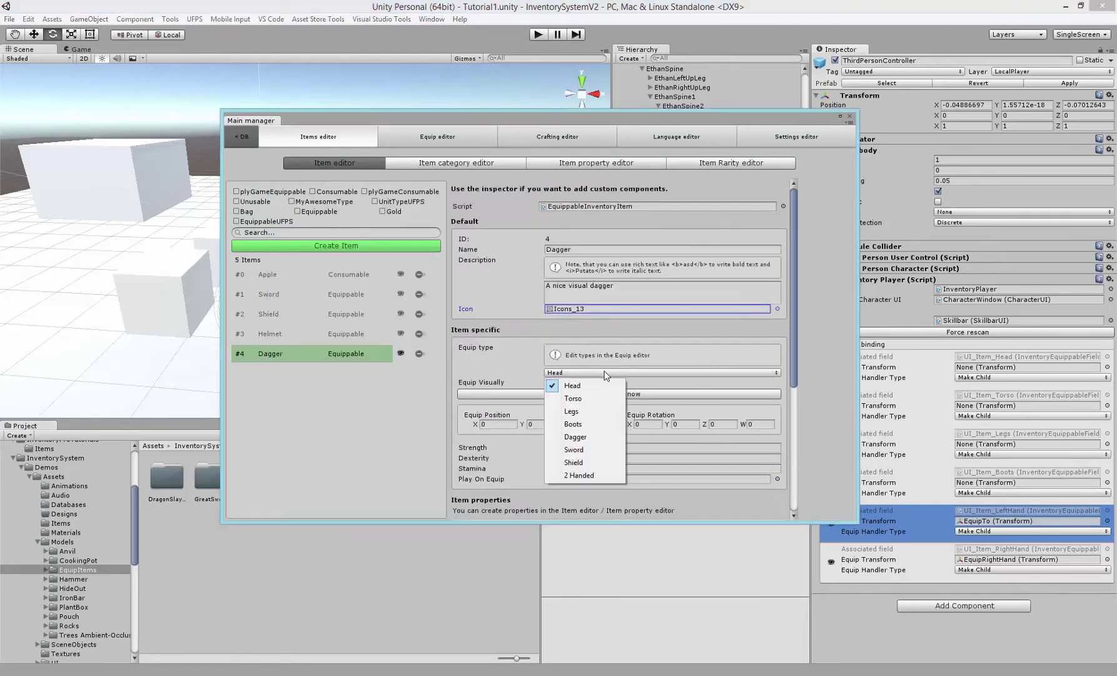
click(581, 439)
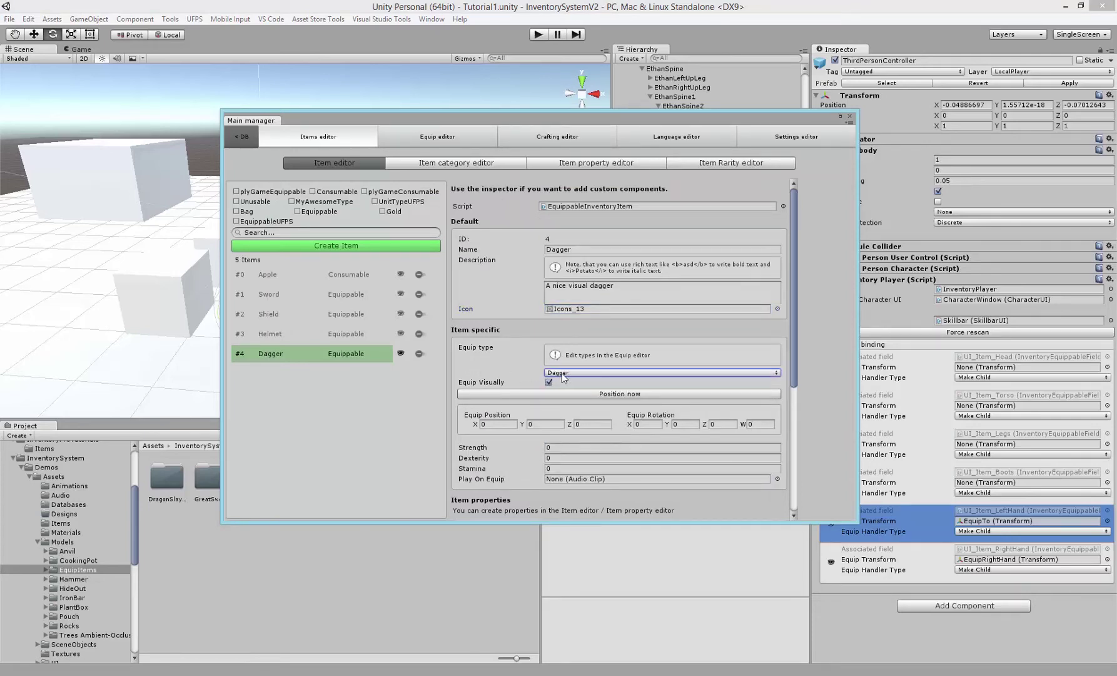
Inspect CharacterWindow and its left-hand and right-hand item fields to check which equip types they accept
drag(576, 119, 372, 105)
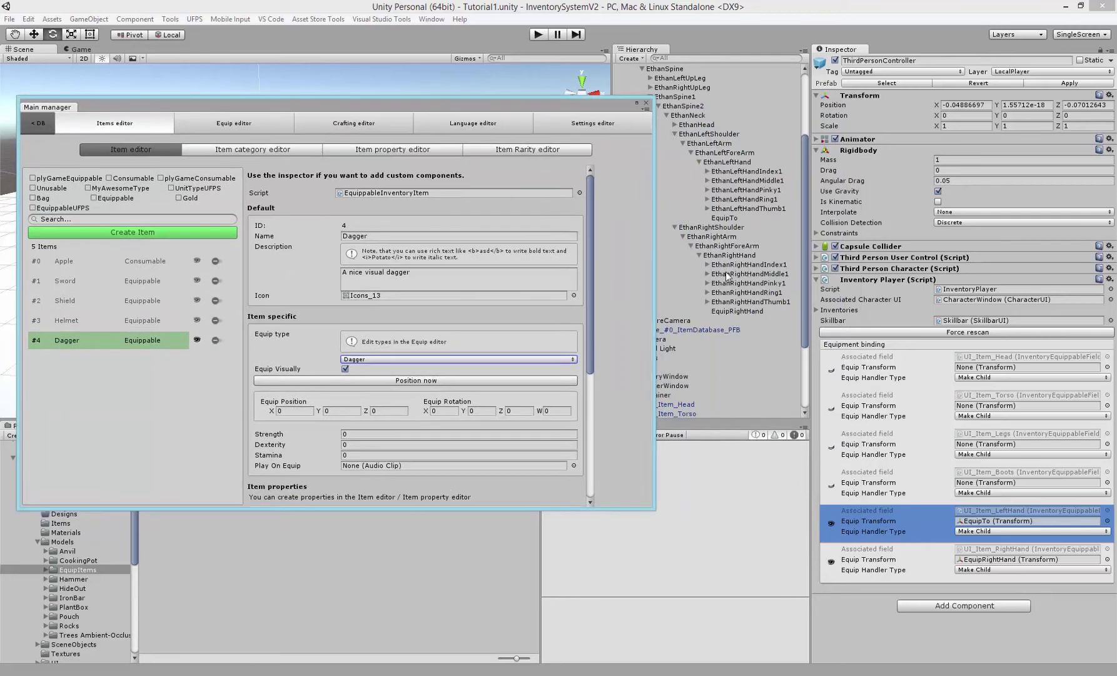
drag(469, 103, 358, 87)
scroll(673, 312, down, 3)
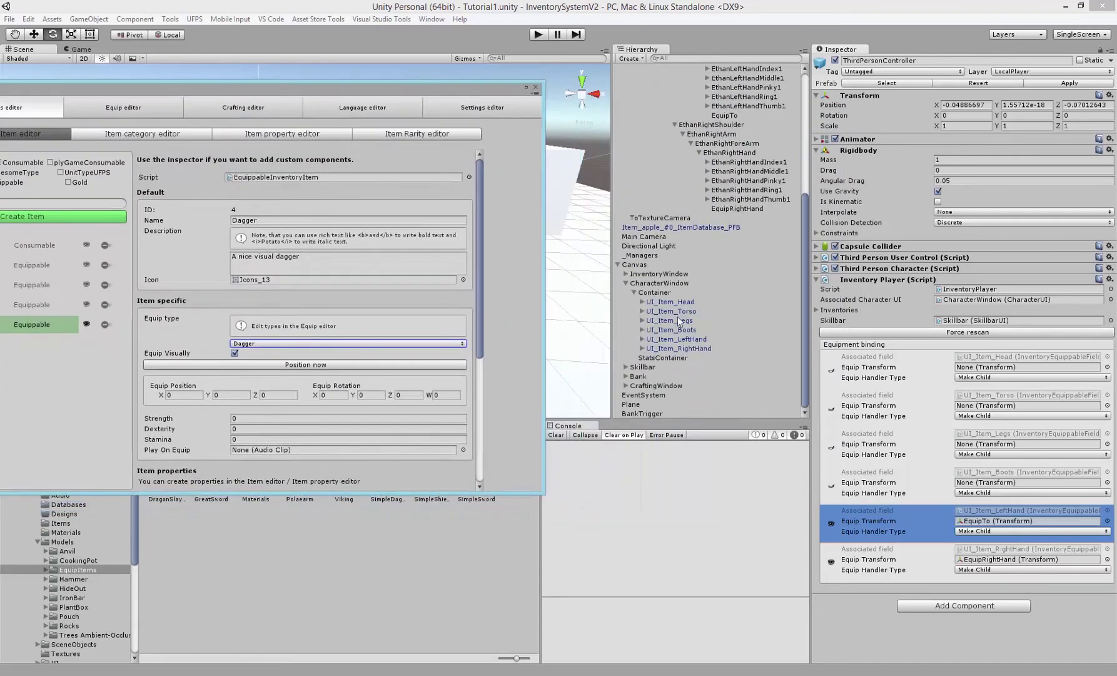
click(661, 284)
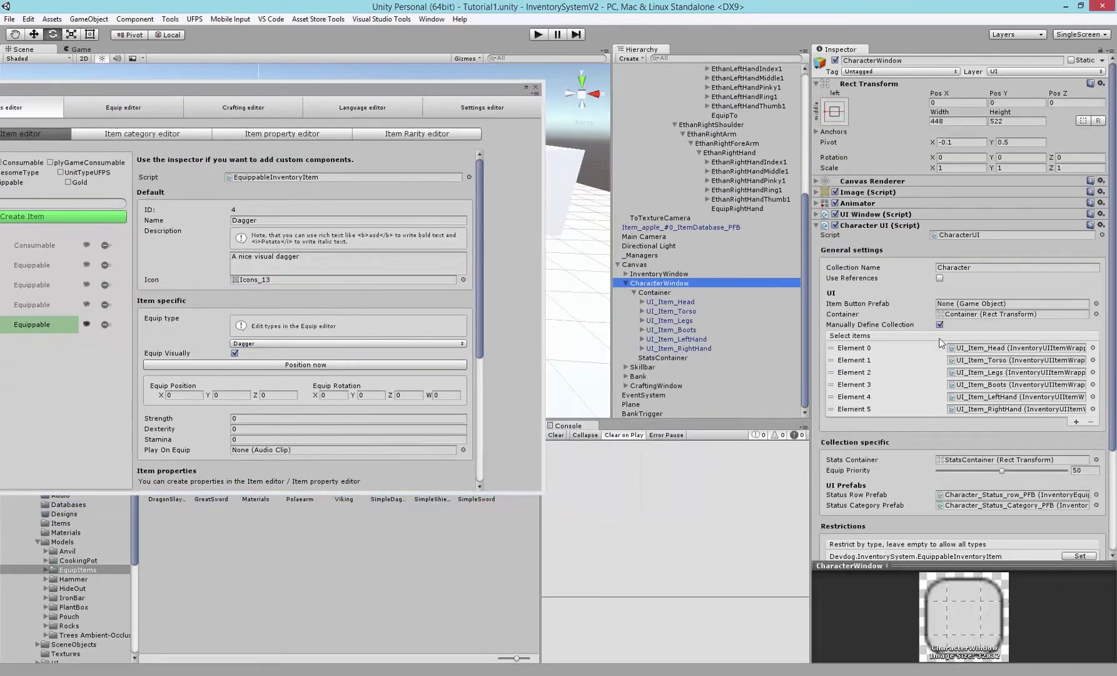
scroll(940, 342, down, 3)
click(685, 338)
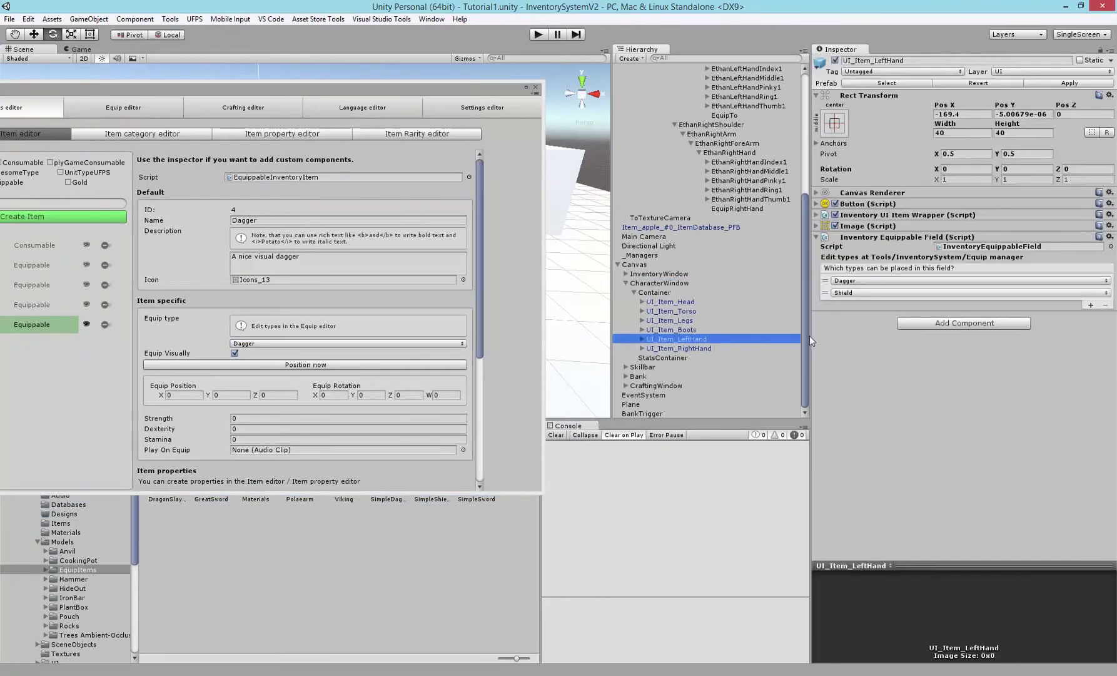
click(688, 349)
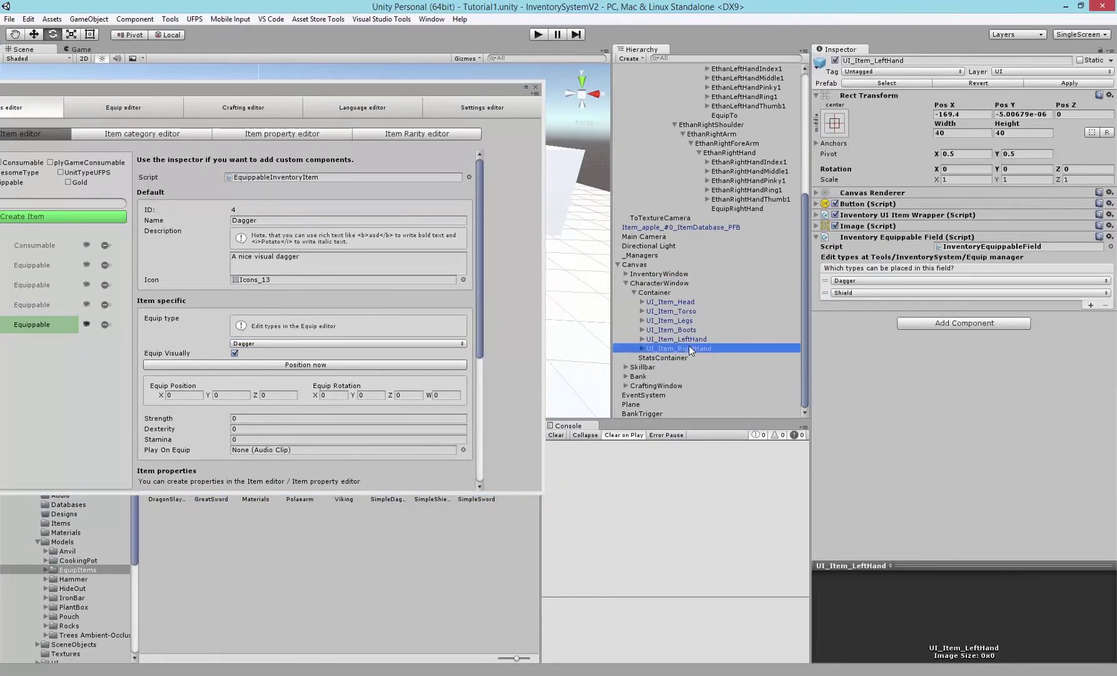
Check the Dagger type in the right-hand field and start visually positioning the Dagger item on the character
click(825, 293)
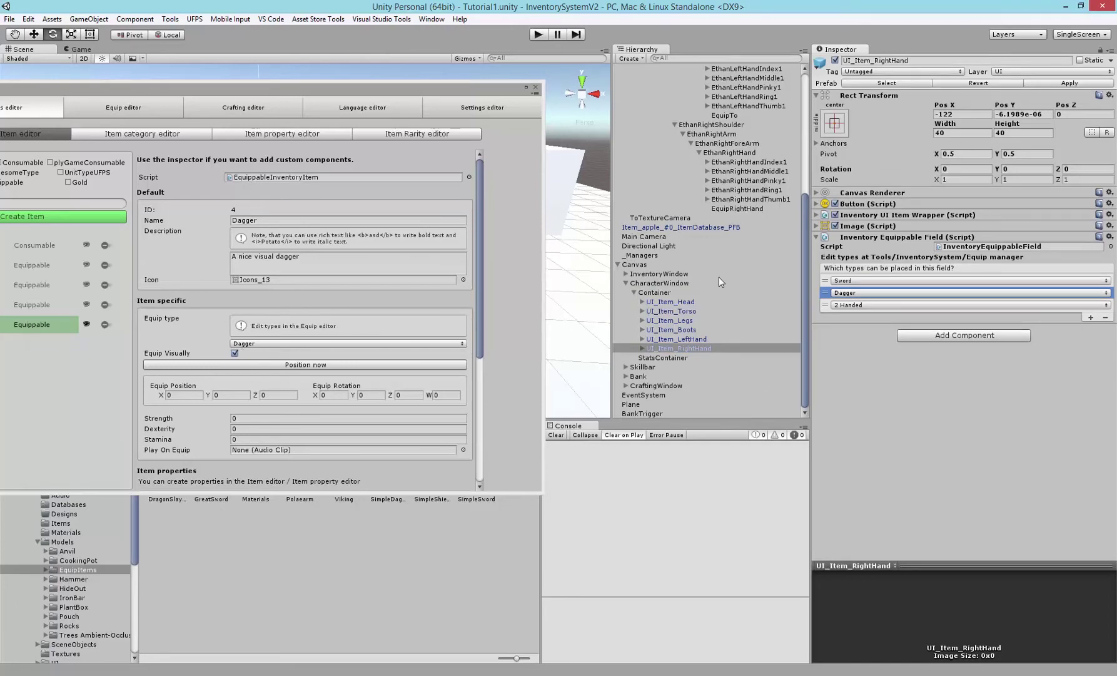
drag(177, 88, 676, 104)
click(653, 370)
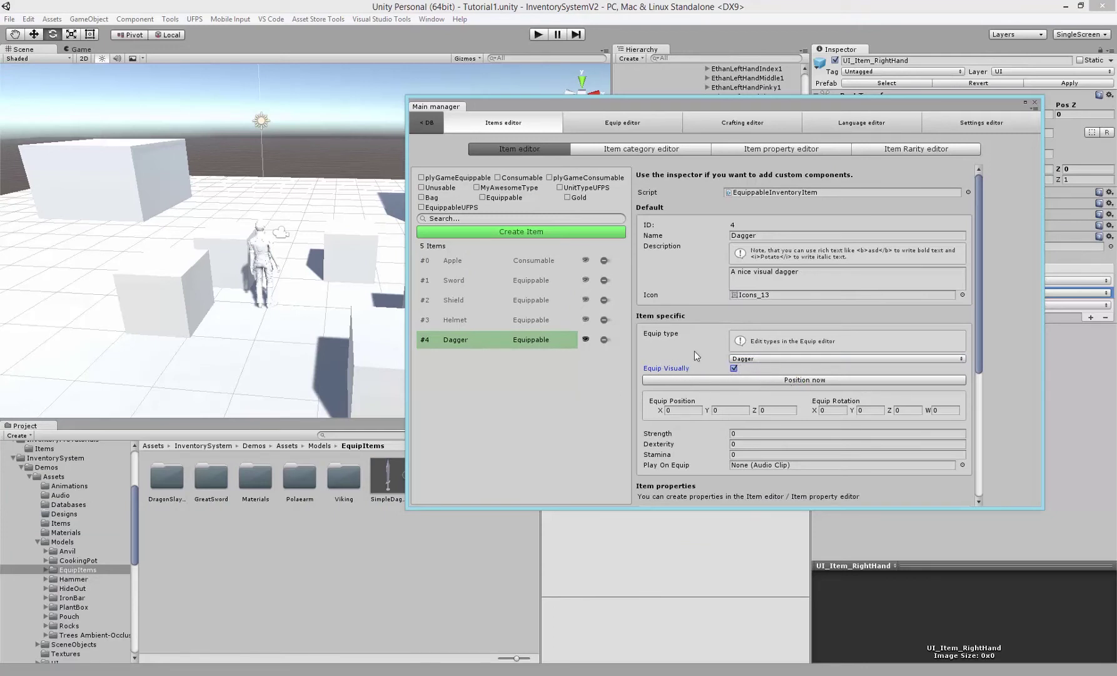
click(782, 380)
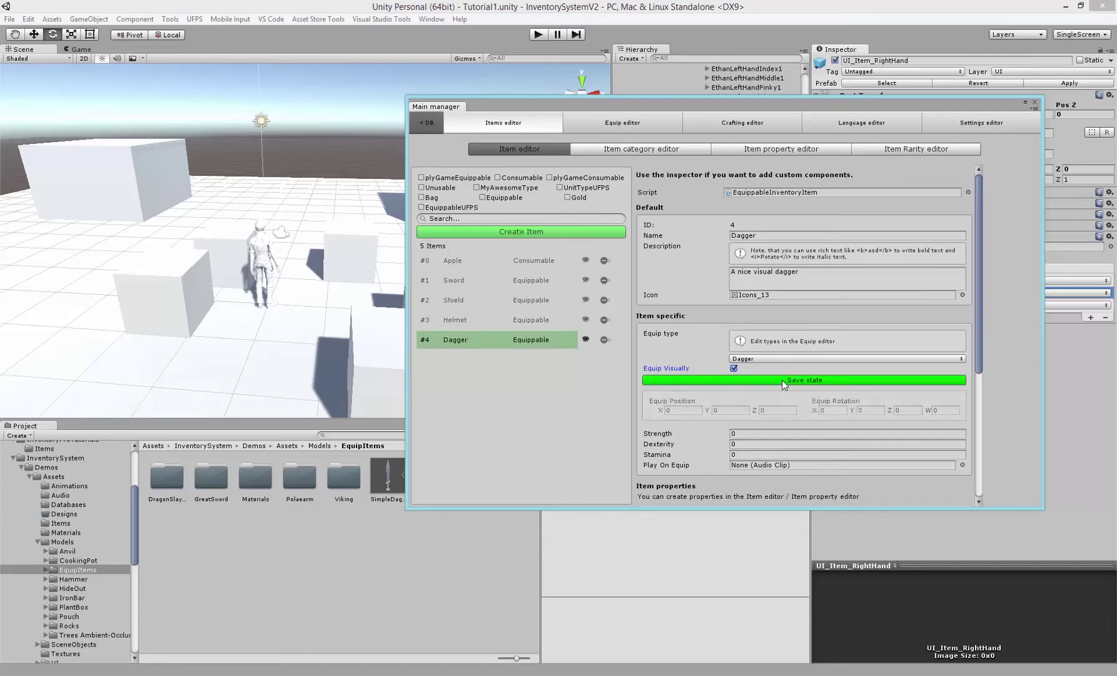
Rotate the dagger so it sits naturally in the character's hand and save its equip position and rotation
alt+drag(332, 308, 622, 326)
alt+right_drag(188, 152, 319, 205)
alt+drag(319, 206, 306, 298)
drag(272, 256, 464, 226)
scroll(143, 162, up, 10)
alt+drag(143, 161, 356, 179)
drag(370, 248, 425, 377)
alt+drag(331, 182, 241, 181)
middle_drag(250, 219, 278, 244)
drag(263, 270, 328, 254)
alt+drag(347, 214, 168, 166)
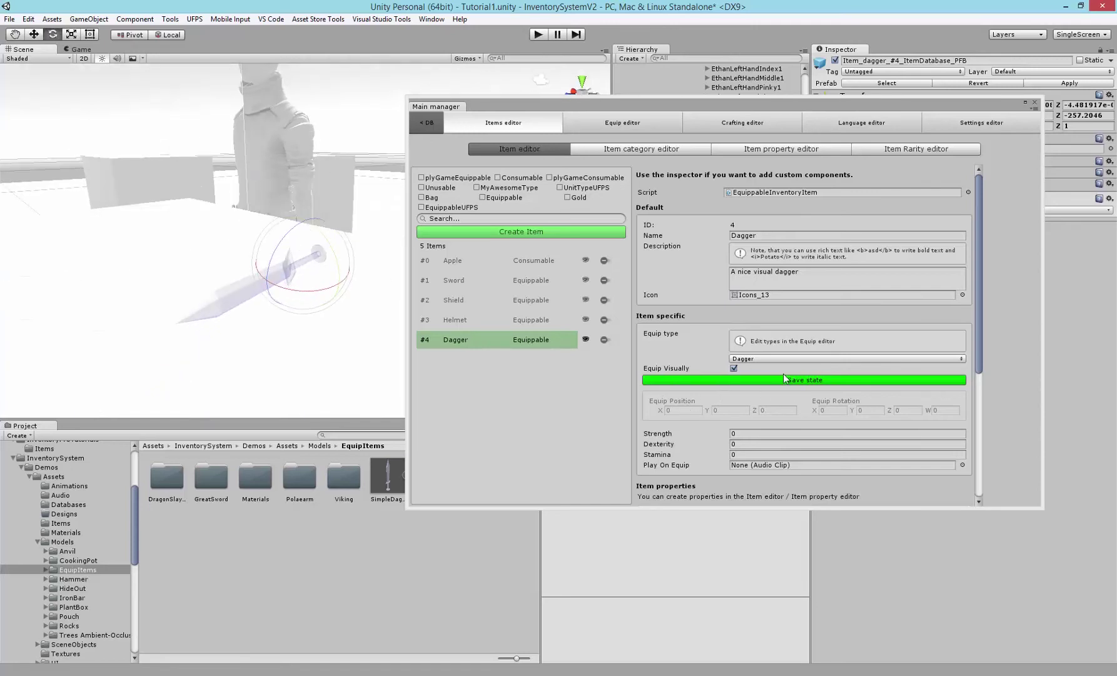
click(803, 380)
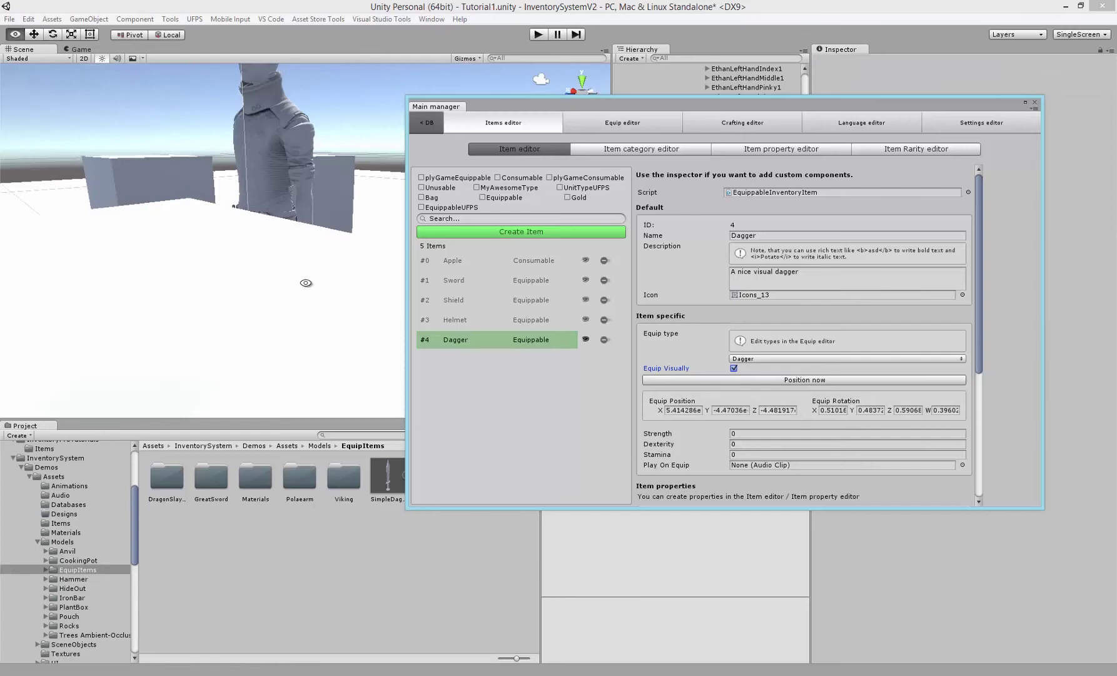
Preview the saved dagger placement on the character from other angles and save the state again
alt+drag(262, 323, 286, 290)
alt+right_drag(311, 263, 240, 304)
alt+drag(240, 304, 293, 250)
scroll(767, 341, down, 5)
click(851, 205)
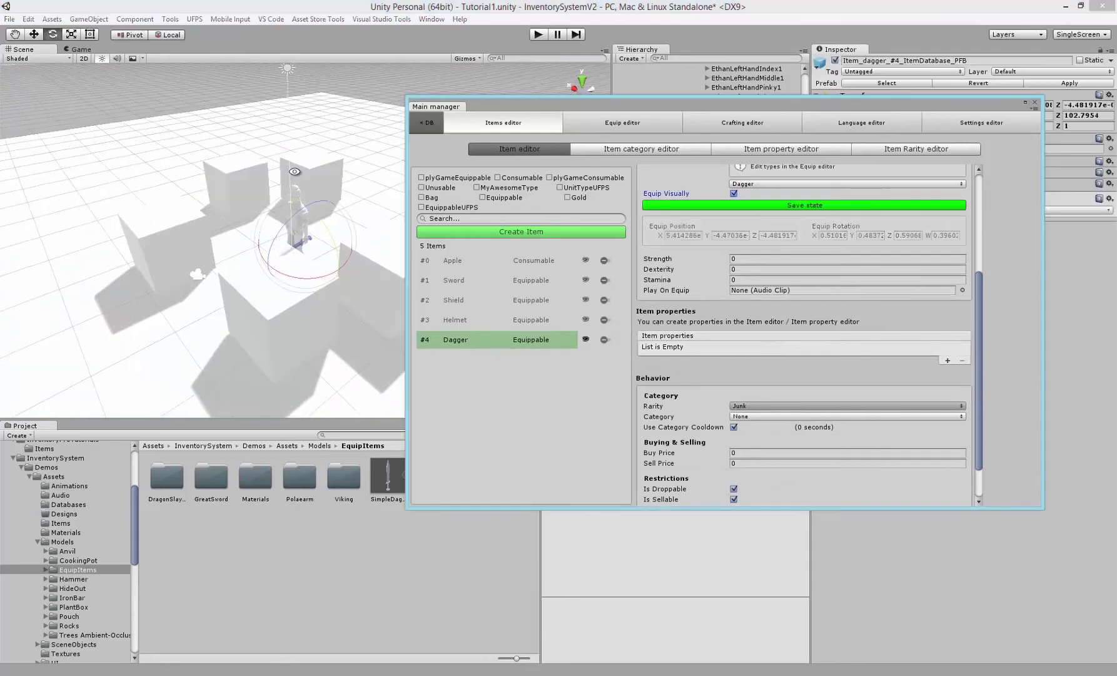
click(688, 203)
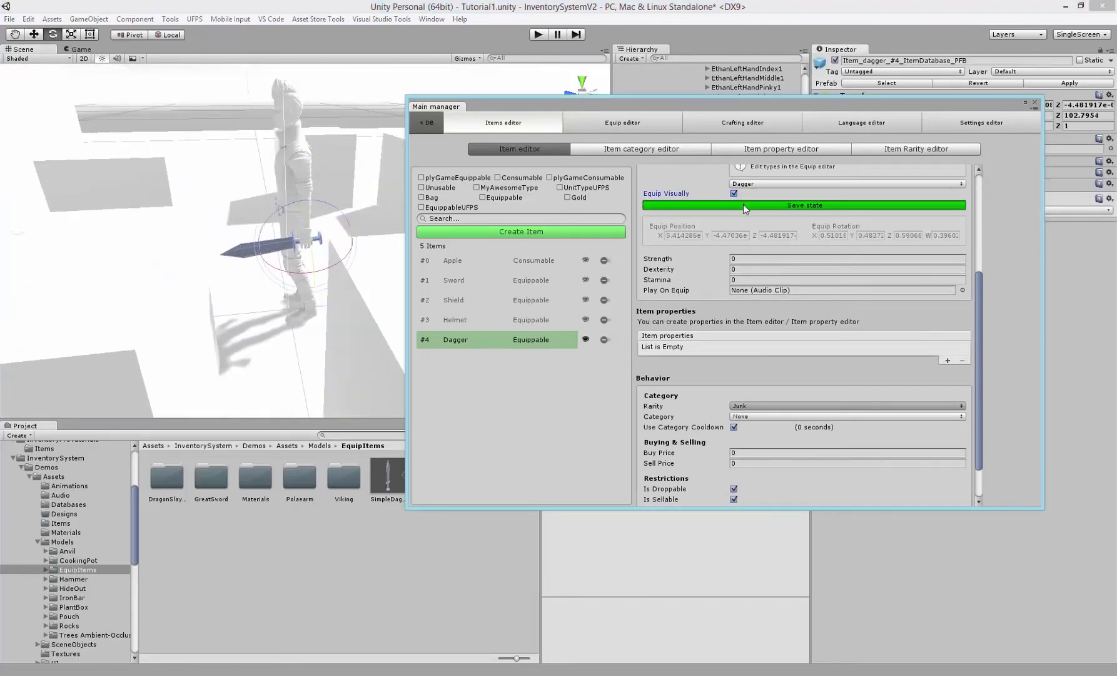
Set the Dagger's strength to 88, dexterity to 24 and stamina to 27, with equip_armor as its equip sound
scroll(798, 251, down, 3)
scroll(798, 252, up, 2)
scroll(797, 251, up, 2)
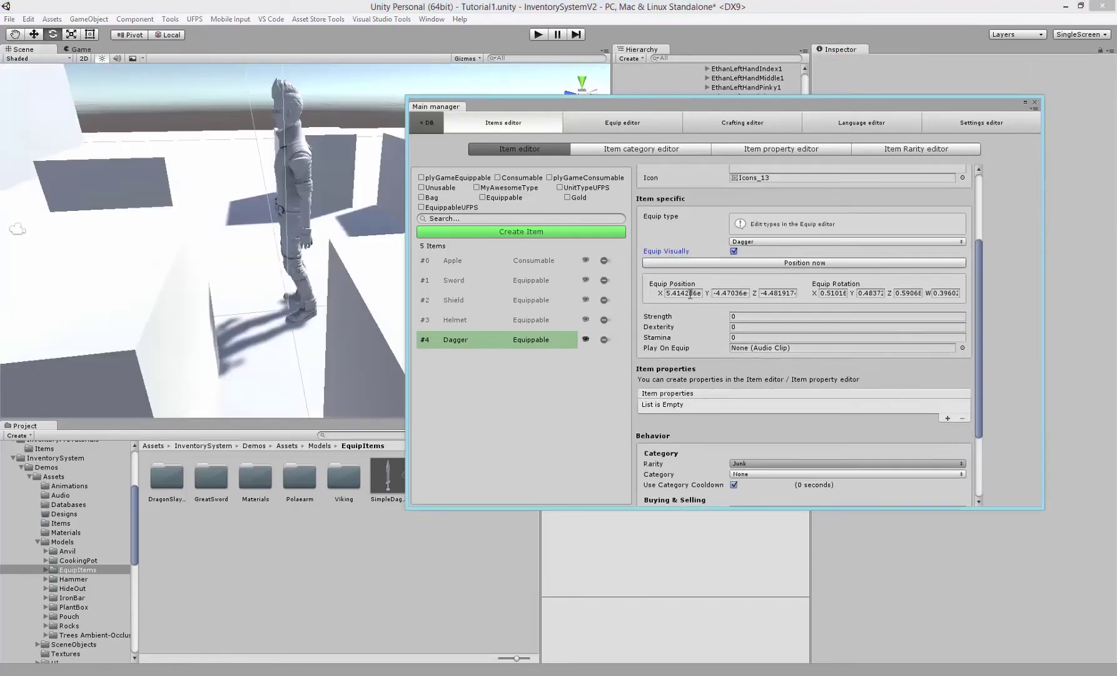
click(672, 317)
key(Tab)
text(24)
key(Tab)
text(27)
click(962, 348)
text(eq)
double_click(437, 254)
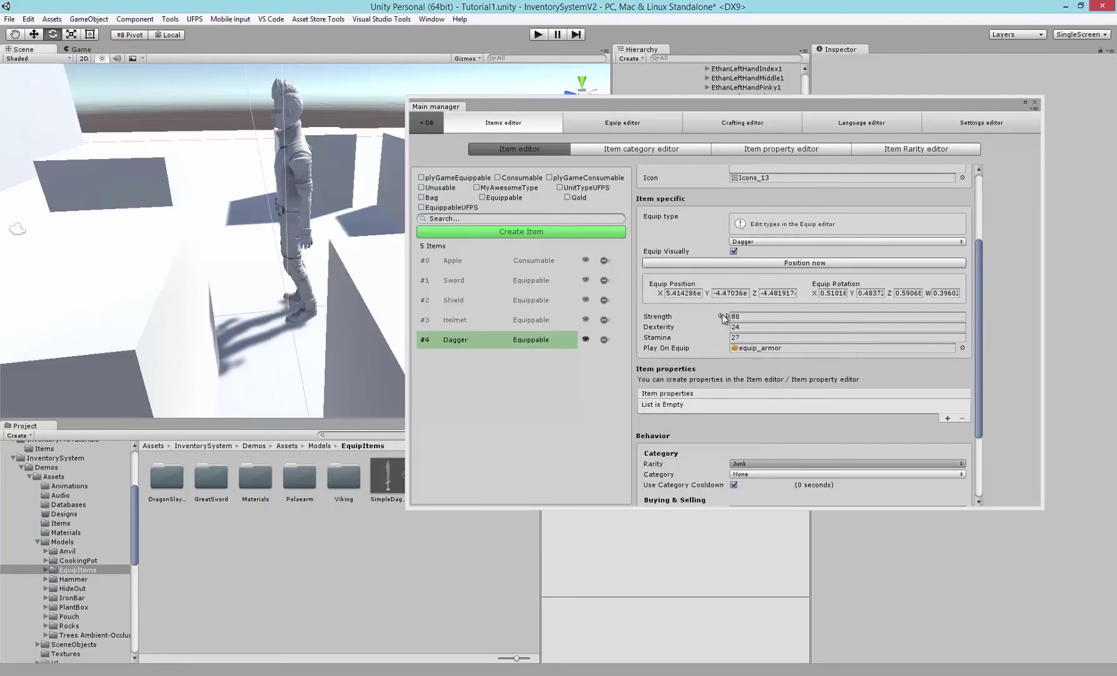
Set the Dagger's rarity to Normal, buy price to 66, sell price to 37 and weight to 15, and save the scene
scroll(709, 325, down, 3)
click(744, 360)
click(754, 378)
drag(667, 406, 741, 405)
drag(666, 415, 700, 415)
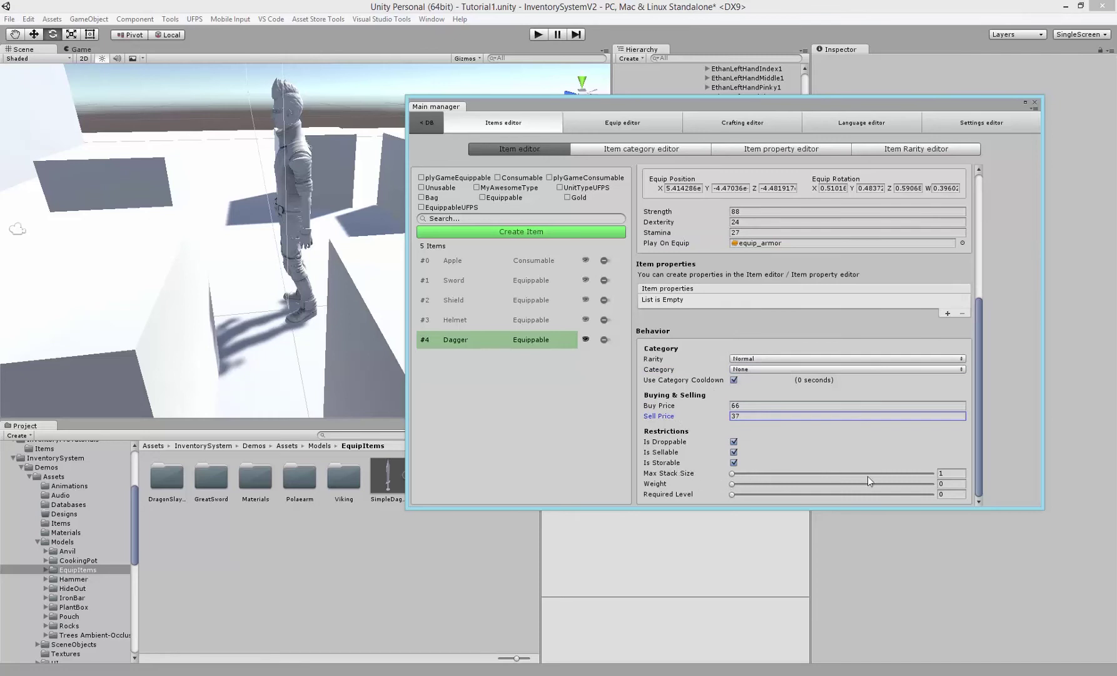
click(733, 482)
key(ctrl+s)
Create a new EquippableInventoryItem that uses SimpleShield as its model
drag(790, 106, 836, 106)
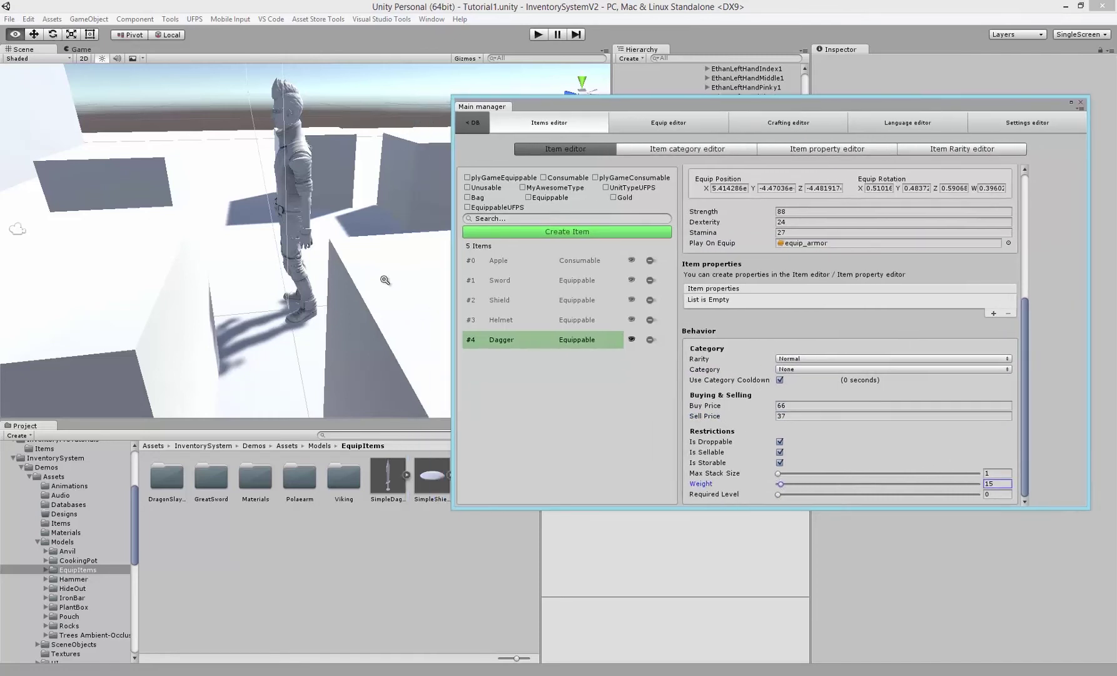
scroll(351, 232, down, 8)
middle_drag(351, 232, 269, 262)
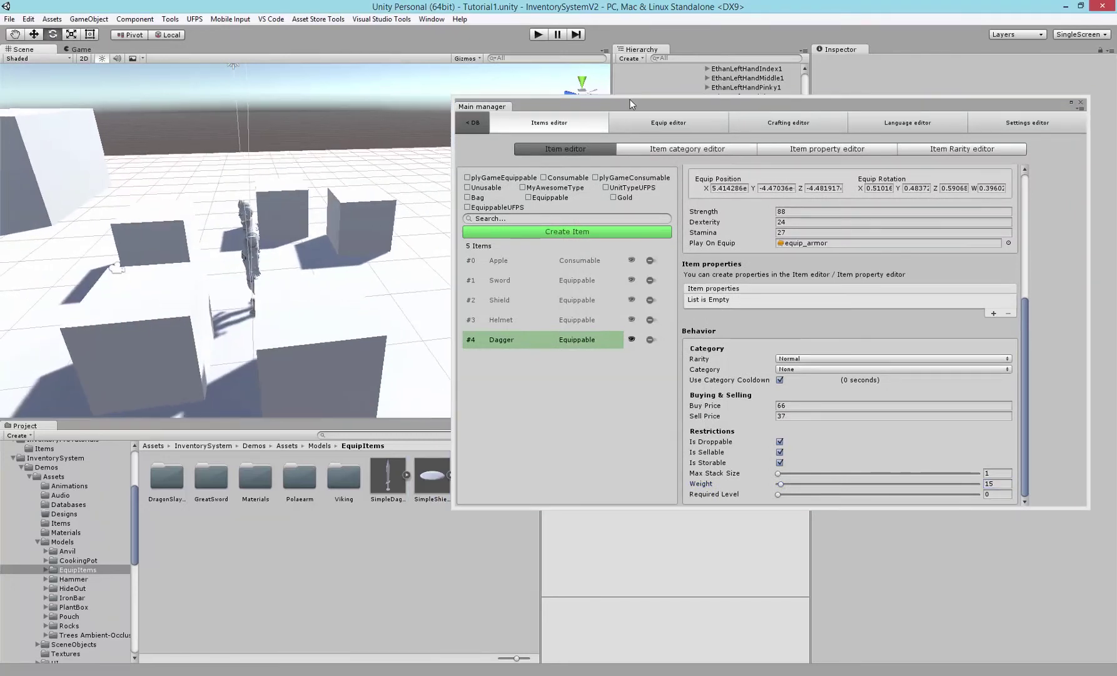
drag(614, 113, 633, 88)
click(604, 206)
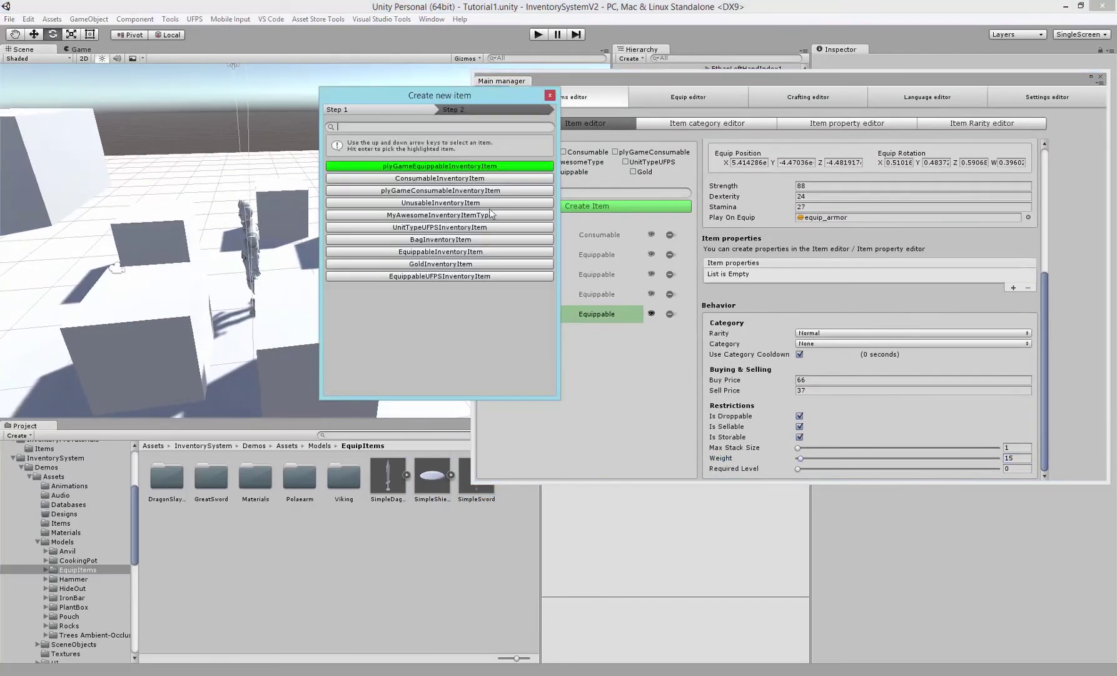
text(eq)
click(411, 181)
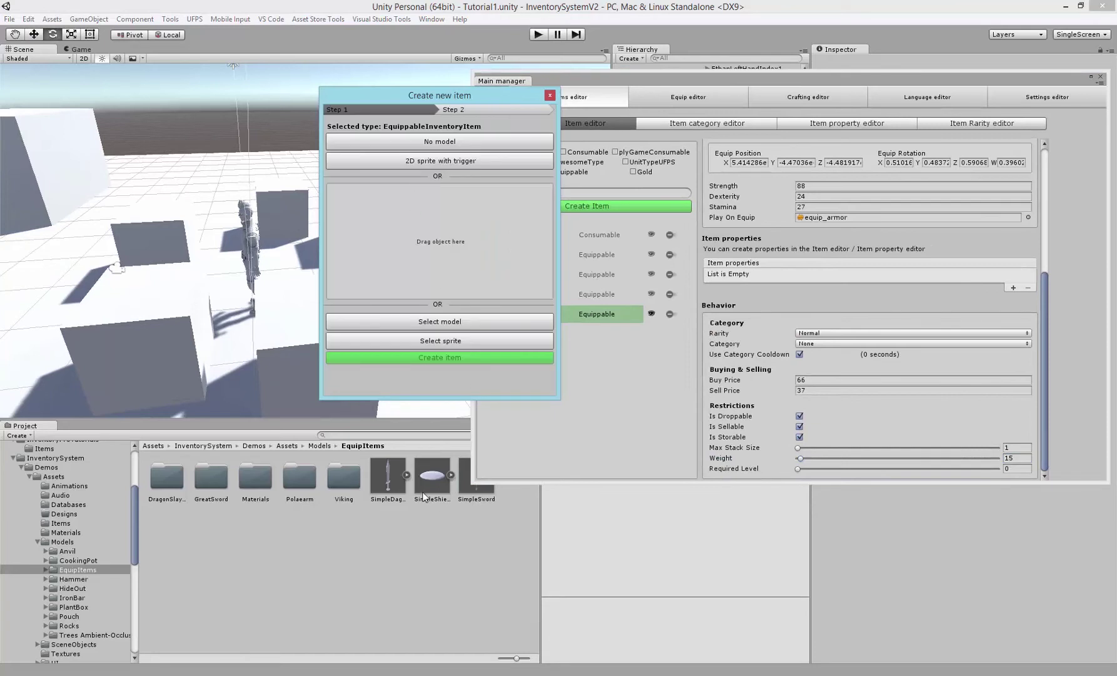
drag(423, 496, 419, 222)
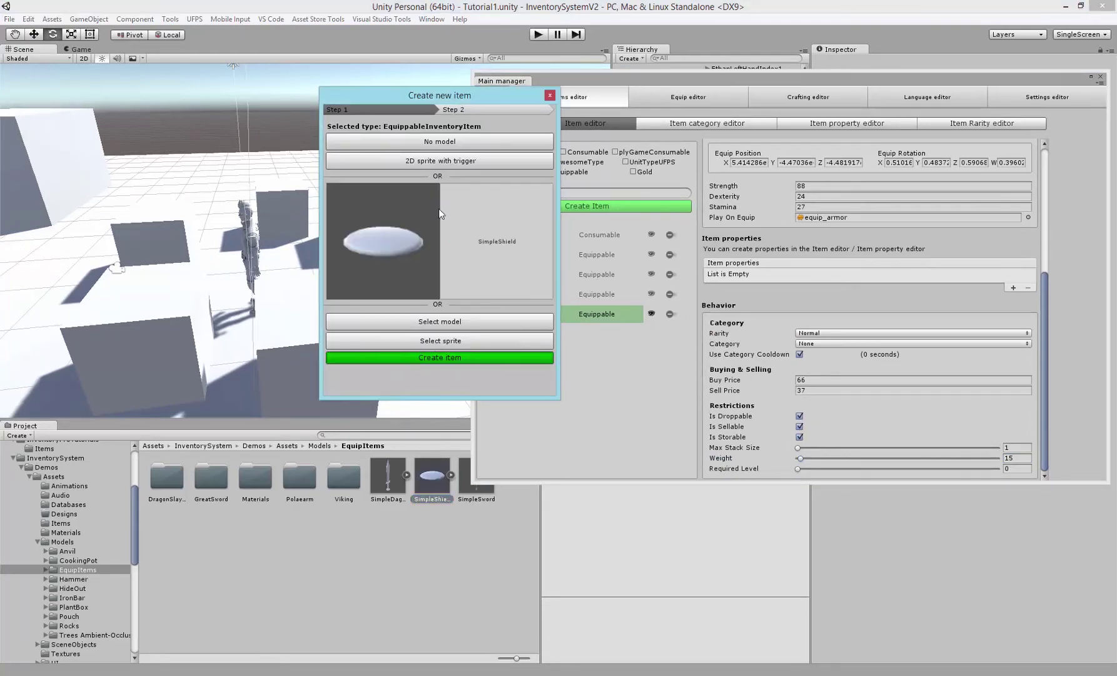
click(415, 357)
Name the new item Shield and enter the description "A nice visual shield"
scroll(786, 311, up, 8)
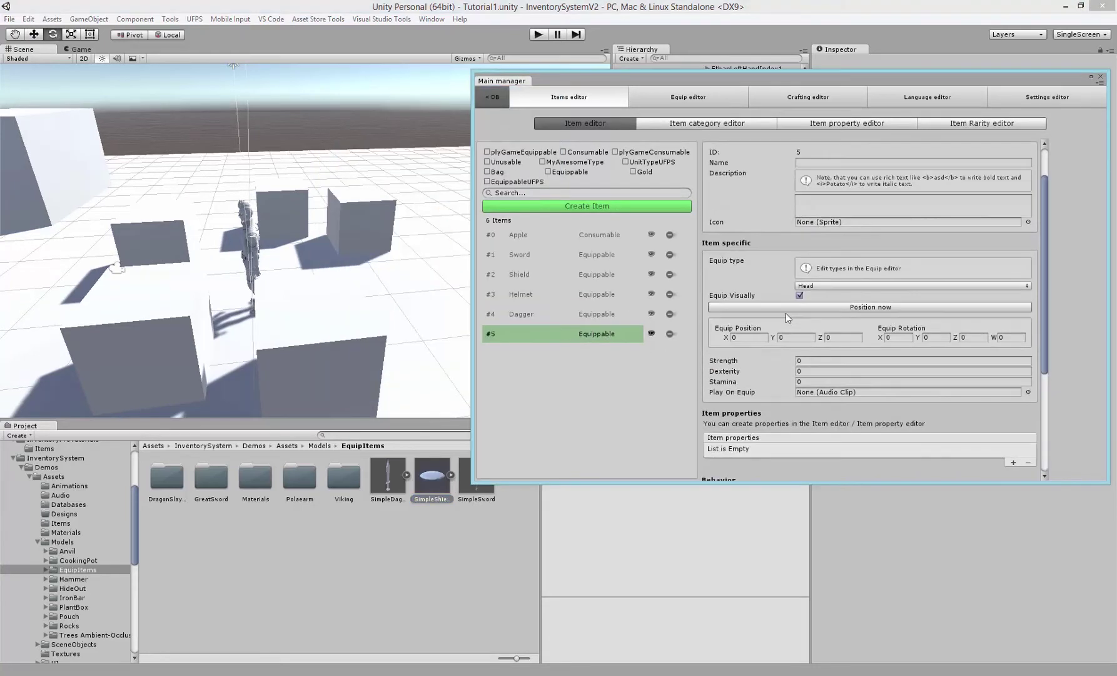
click(858, 208)
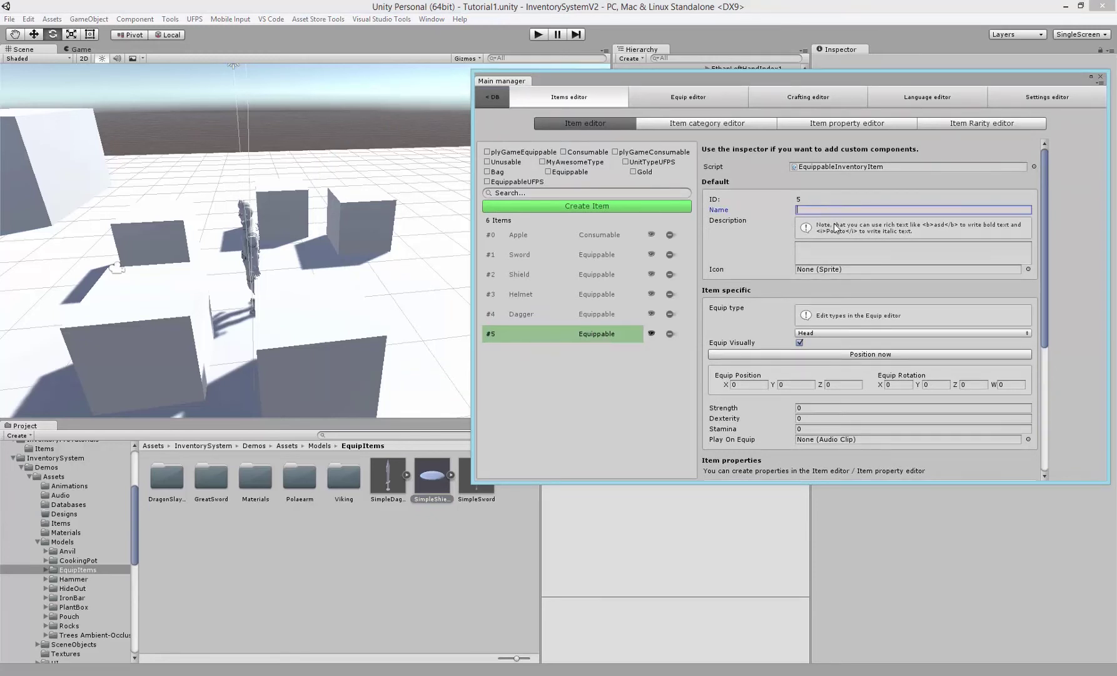
text(Sghield)
key(BackSpace)
click(874, 256)
text(A nice visual)
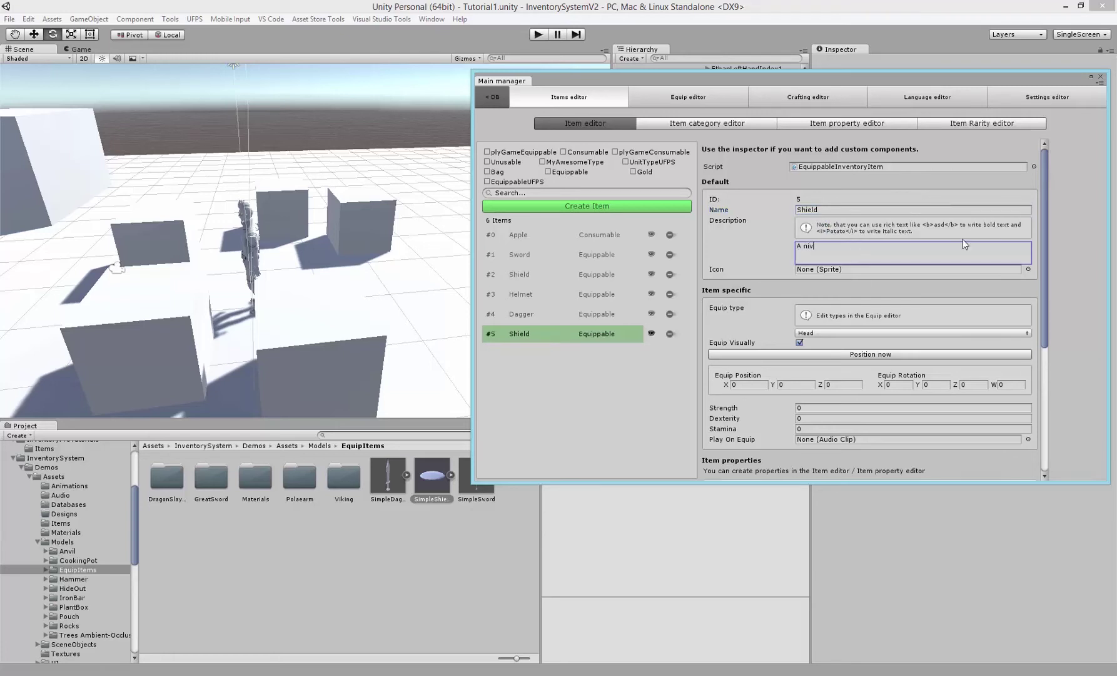
text( shield)
Assign the Icons_16 sprite as the Shield item's icon and set its equip type to Shield
click(1028, 269)
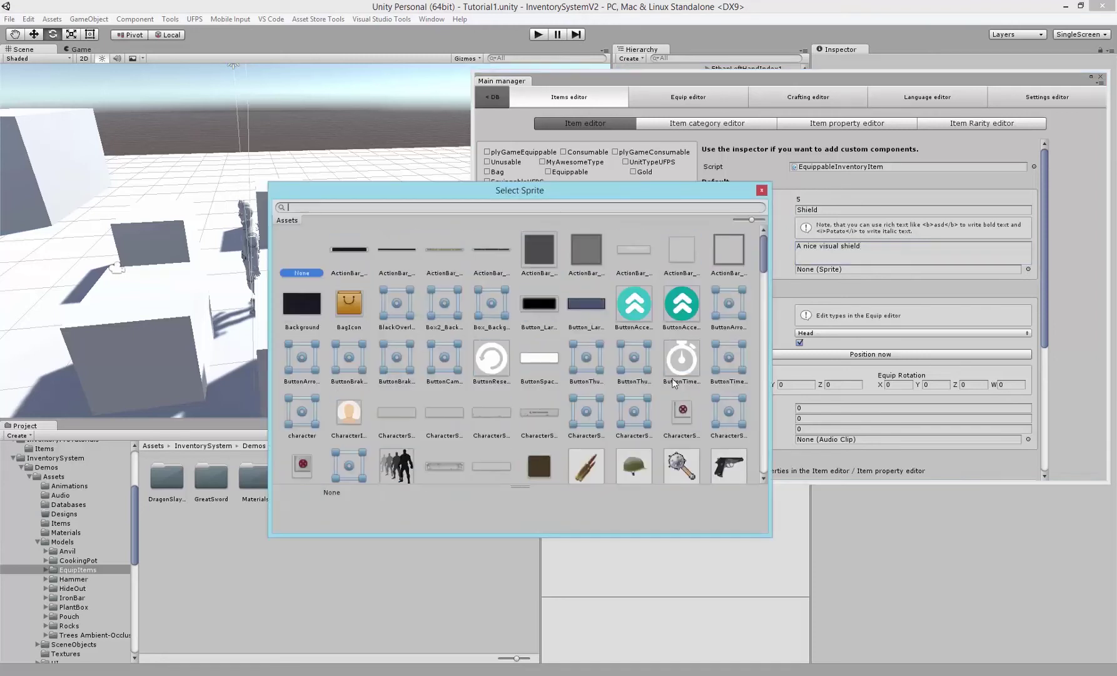
scroll(482, 324, down, 5)
scroll(488, 331, down, 4)
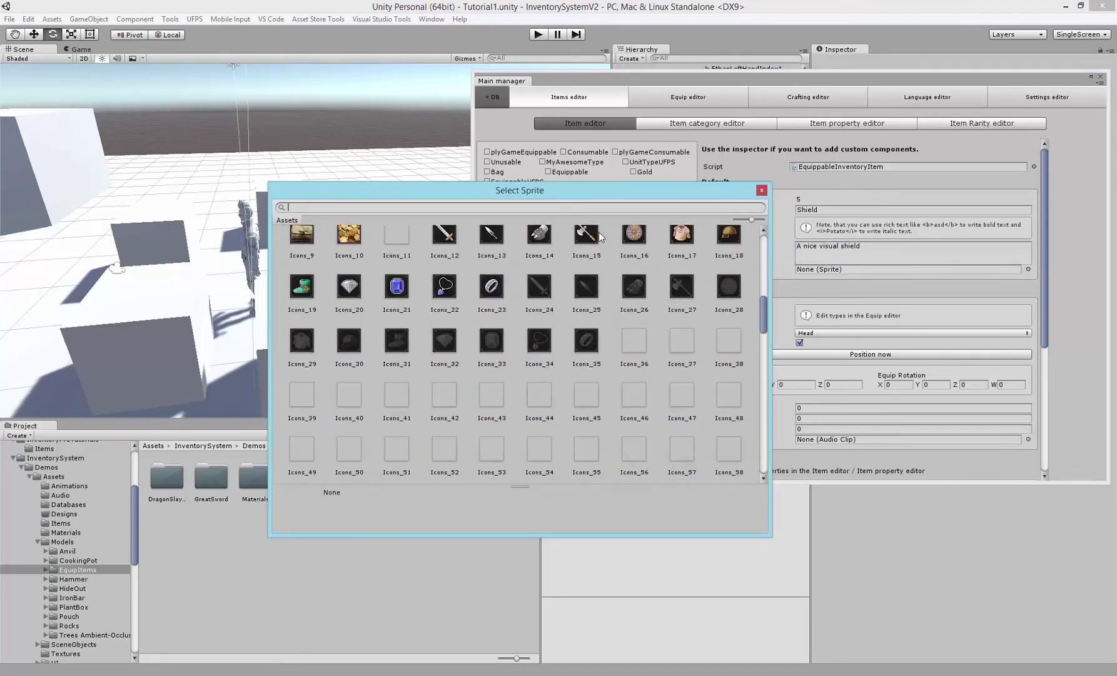
scroll(614, 262, up, 1)
double_click(635, 305)
click(817, 333)
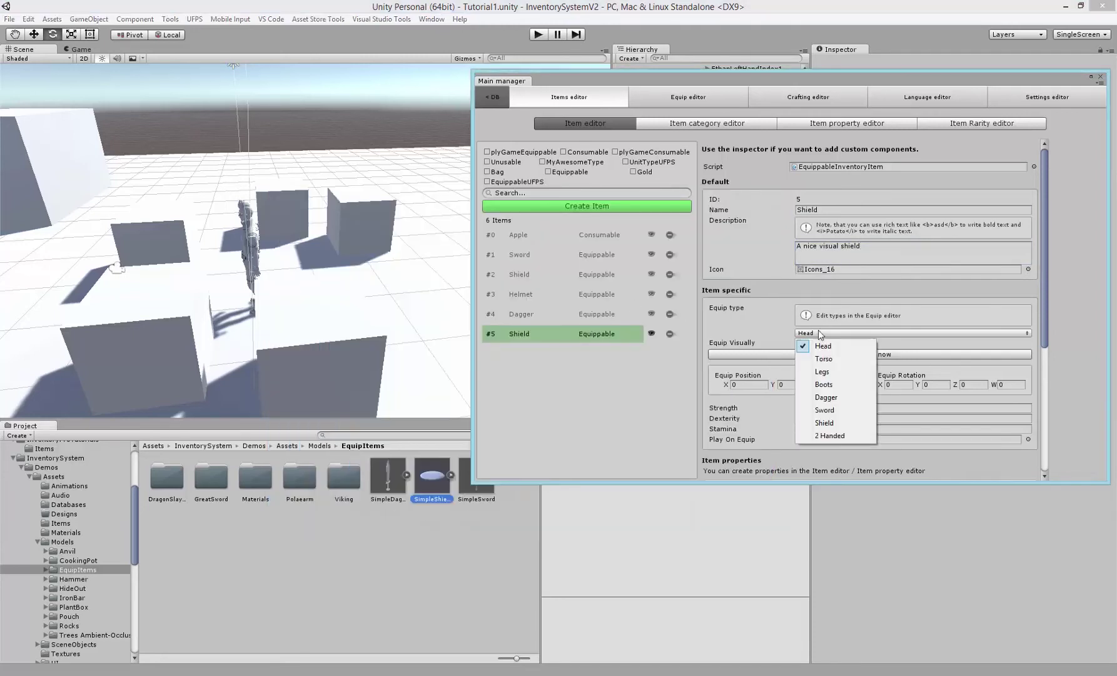
click(831, 428)
Move and rotate the shield onto the character's arm, at about X 0.063, Y -0.092, Z 0, and save the state
click(854, 358)
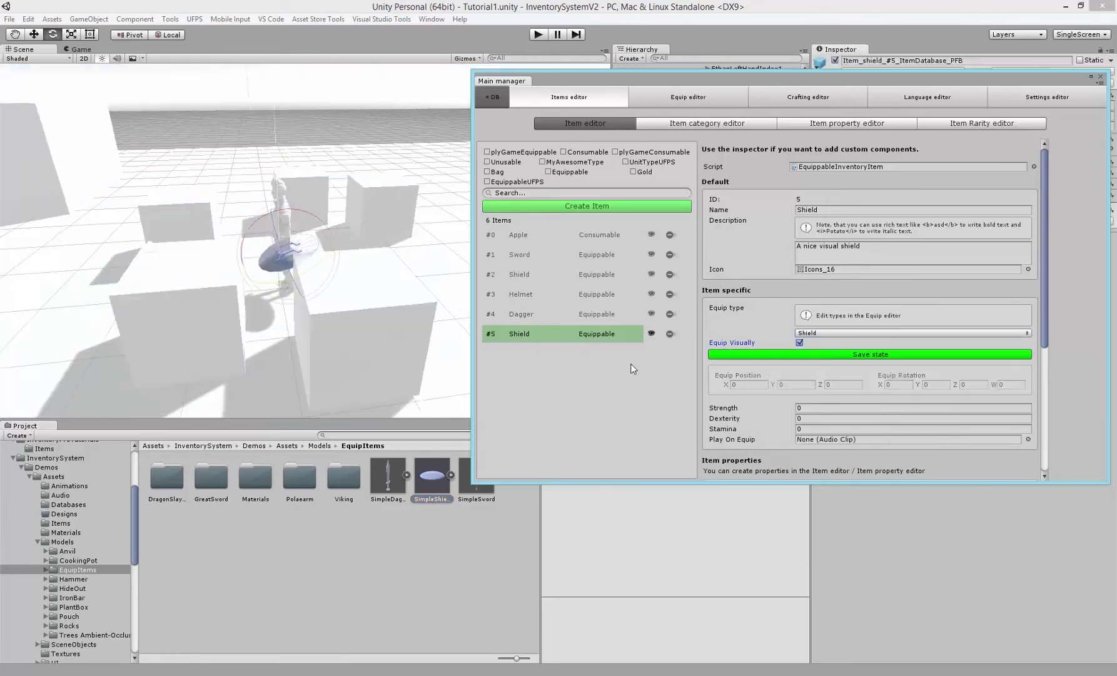
alt+drag(399, 372, 350, 393)
scroll(351, 375, up, 5)
drag(473, 209, 507, 247)
scroll(345, 157, up, 3)
alt+drag(187, 147, 393, 286)
key(w)
key(e)
key(w)
middle_drag(393, 285, 390, 369)
click(862, 354)
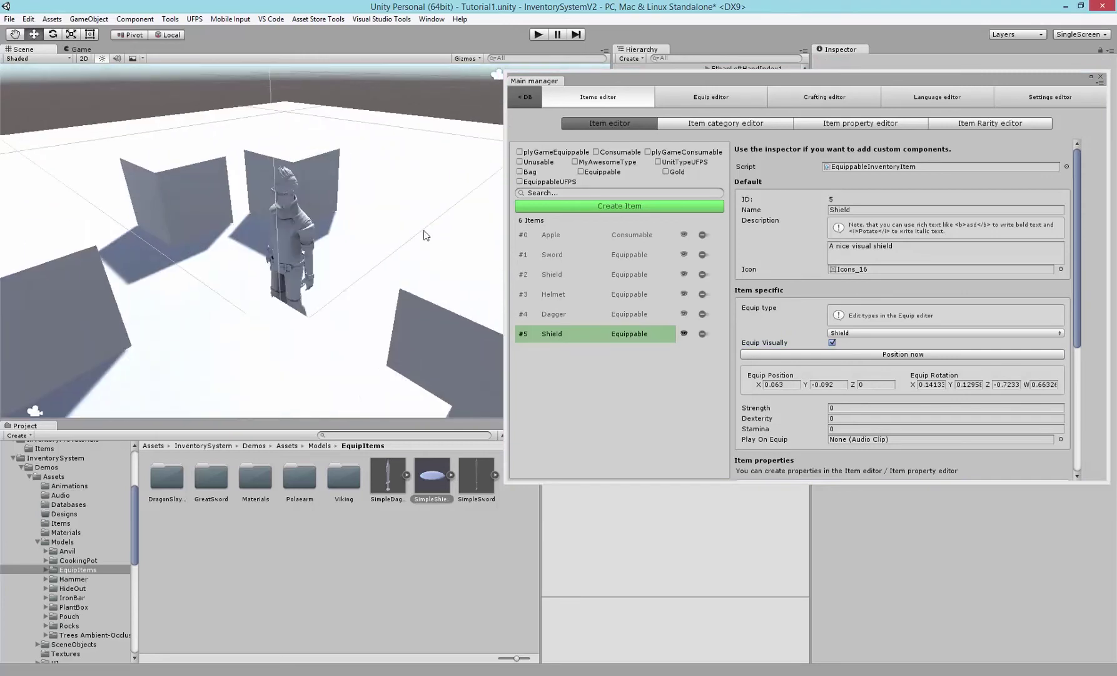
Set the Shield's strength to 18, dexterity to 13 and stamina to 12, with equip_armor as its equip sound
scroll(923, 294, down, 5)
drag(748, 233, 774, 244)
click(778, 253)
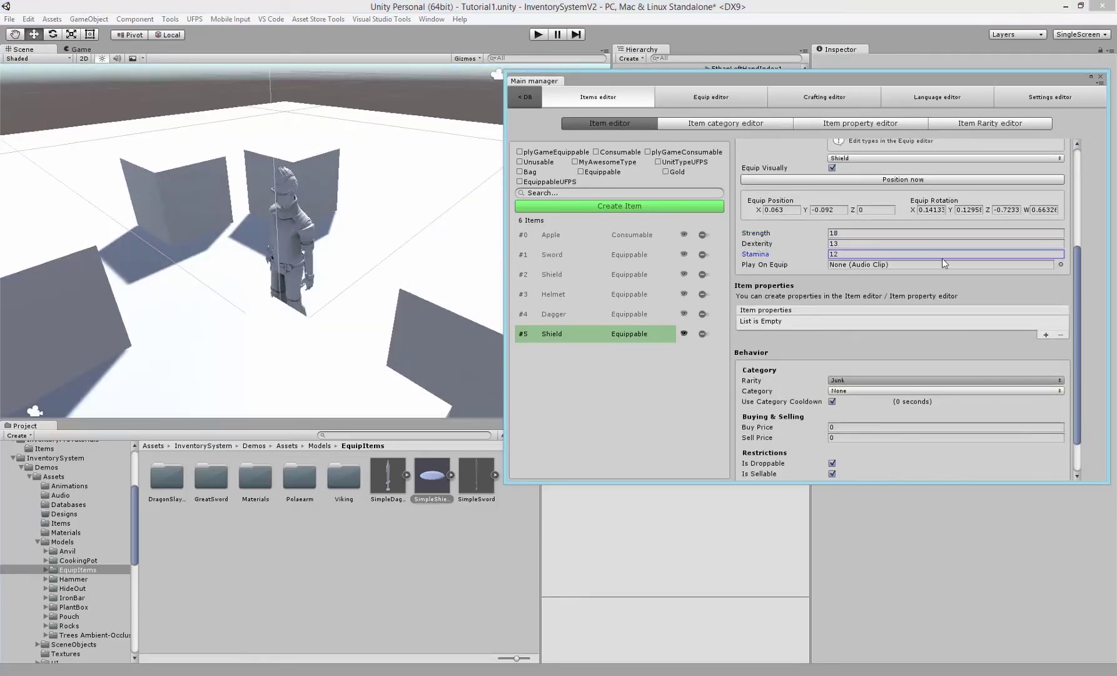
click(1059, 263)
text(equ)
double_click(442, 247)
scroll(905, 330, down, 2)
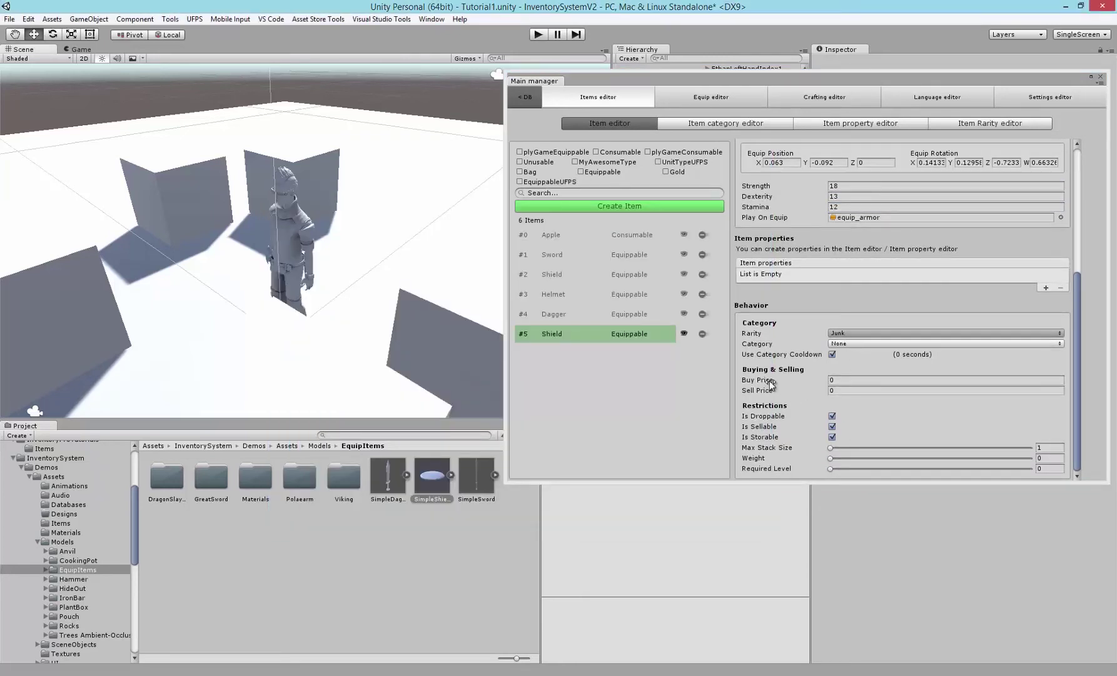
Set the Shield's buy price, sell price and weight
drag(767, 381, 787, 381)
drag(790, 392, 795, 394)
drag(830, 459, 834, 459)
scroll(866, 349, up, 6)
scroll(901, 234, down, 5)
click(852, 357)
click(777, 357)
scroll(876, 263, up, 5)
Locate the new Shield item's prefab and place it in the scene near the character, at about X 0.377, Y 0.312, Z 1.358
drag(1019, 82, 817, 96)
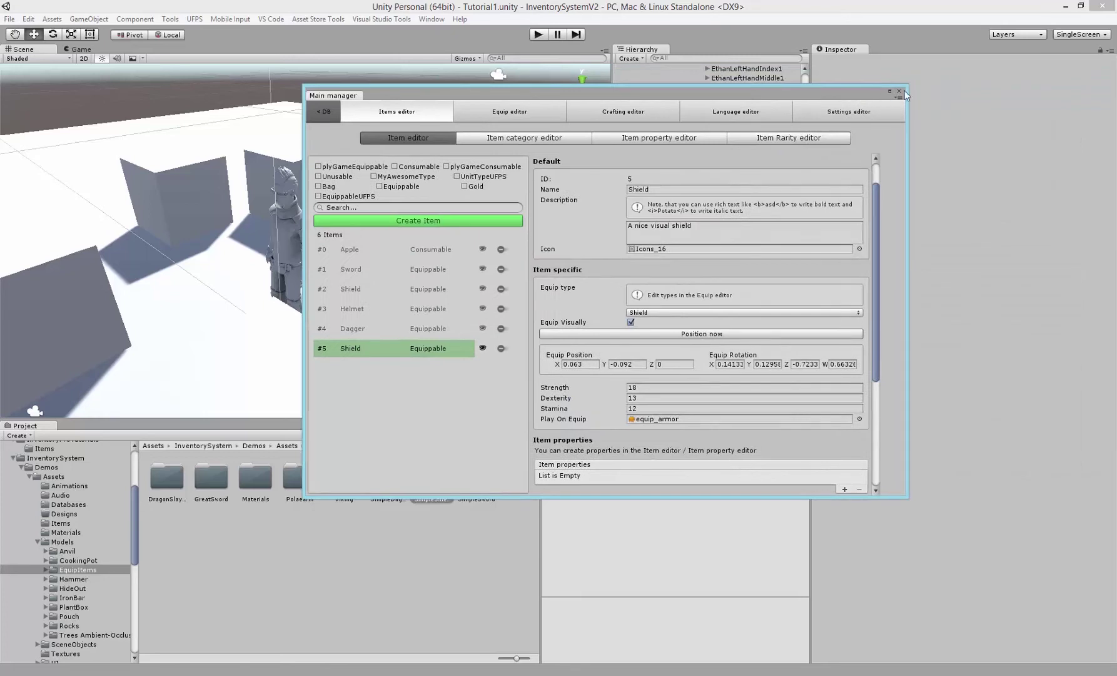
click(481, 348)
drag(547, 95, 887, 131)
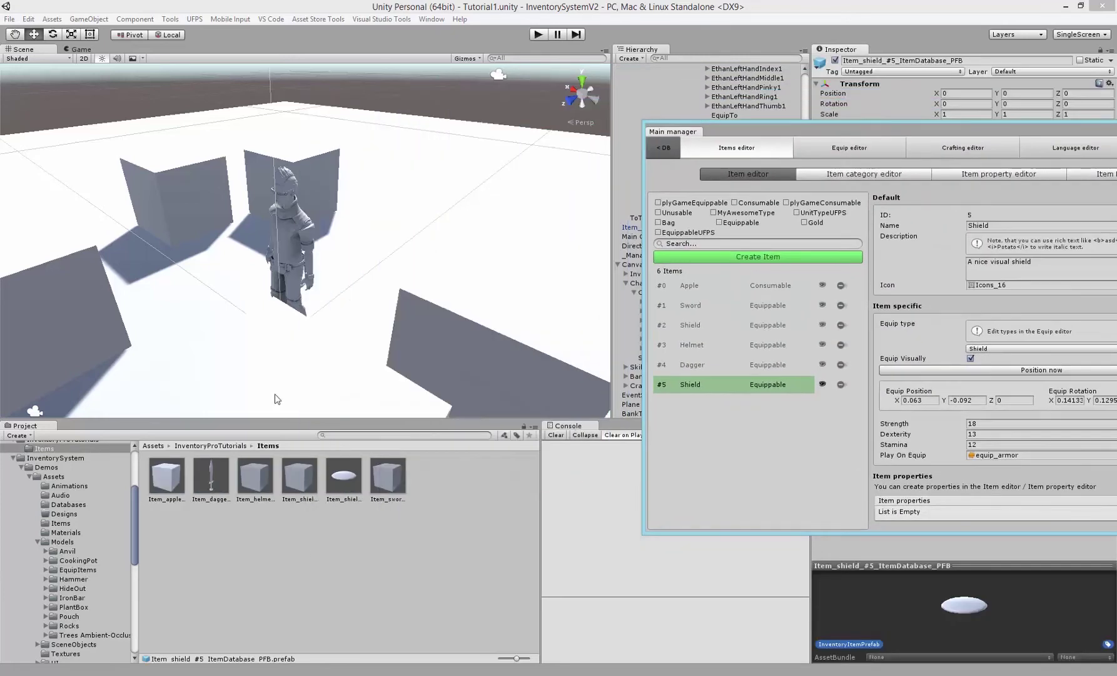
right_click(331, 294)
scroll(341, 250, down, 5)
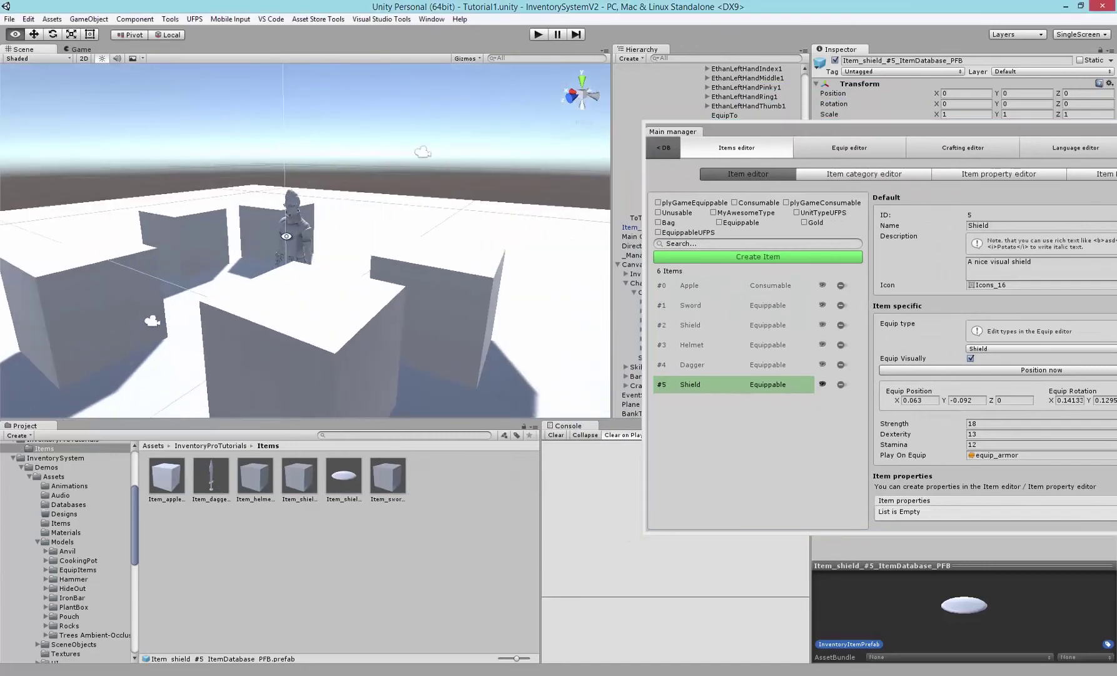
alt+drag(344, 182, 376, 233)
drag(344, 477, 231, 286)
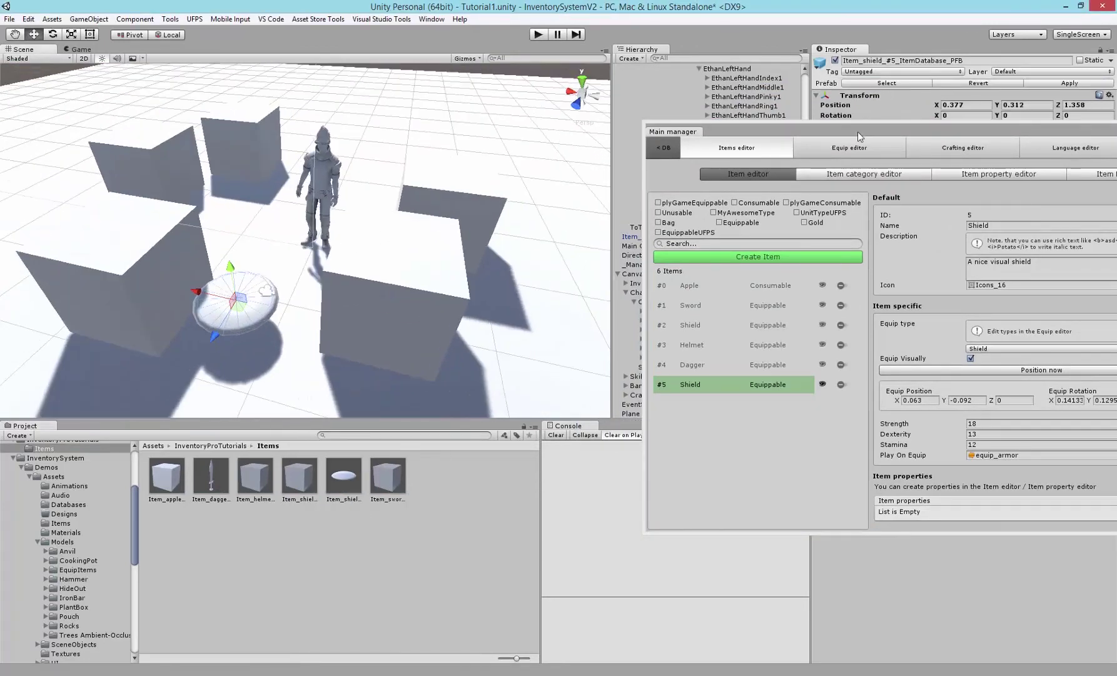
Add a Box Collider and a Rigidbody component to the Item_shield_#5_ItemDatabase_PFB prefab
drag(858, 132, 645, 440)
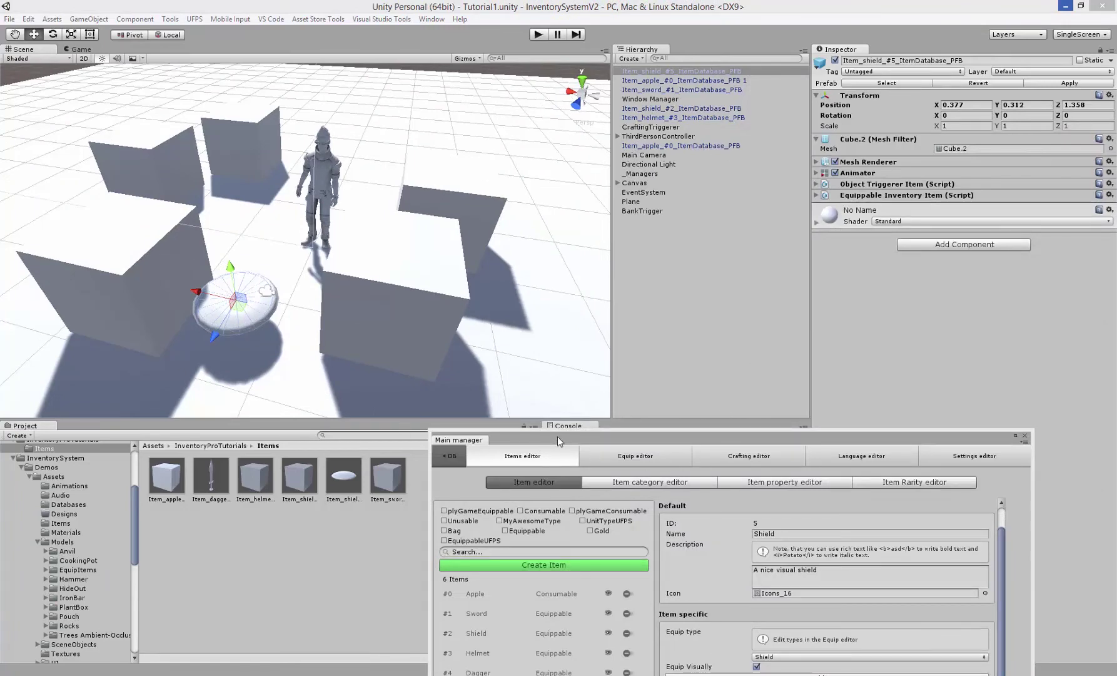
drag(653, 425, 734, 413)
alt+drag(278, 288, 377, 219)
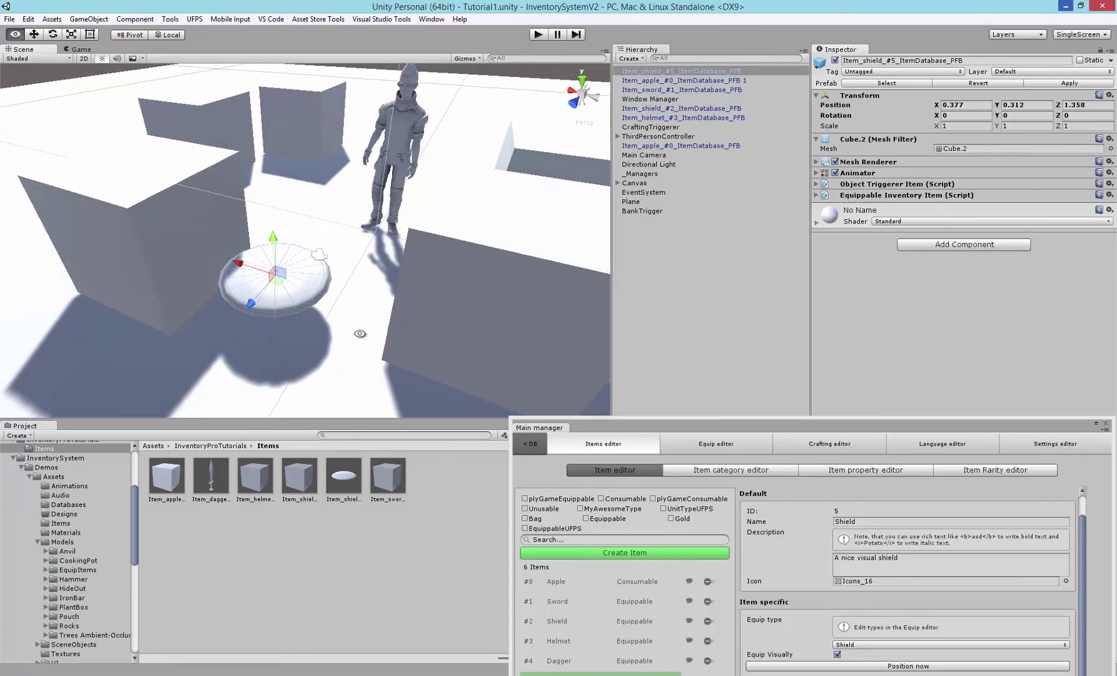
click(343, 477)
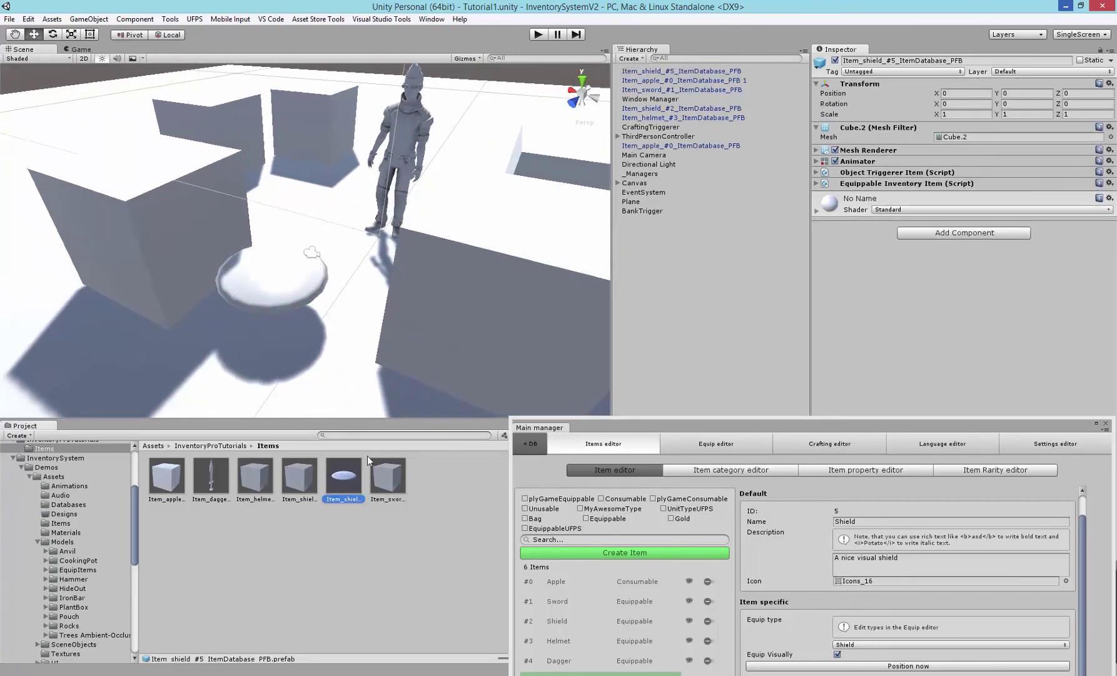
click(957, 233)
text(box)
key(Return)
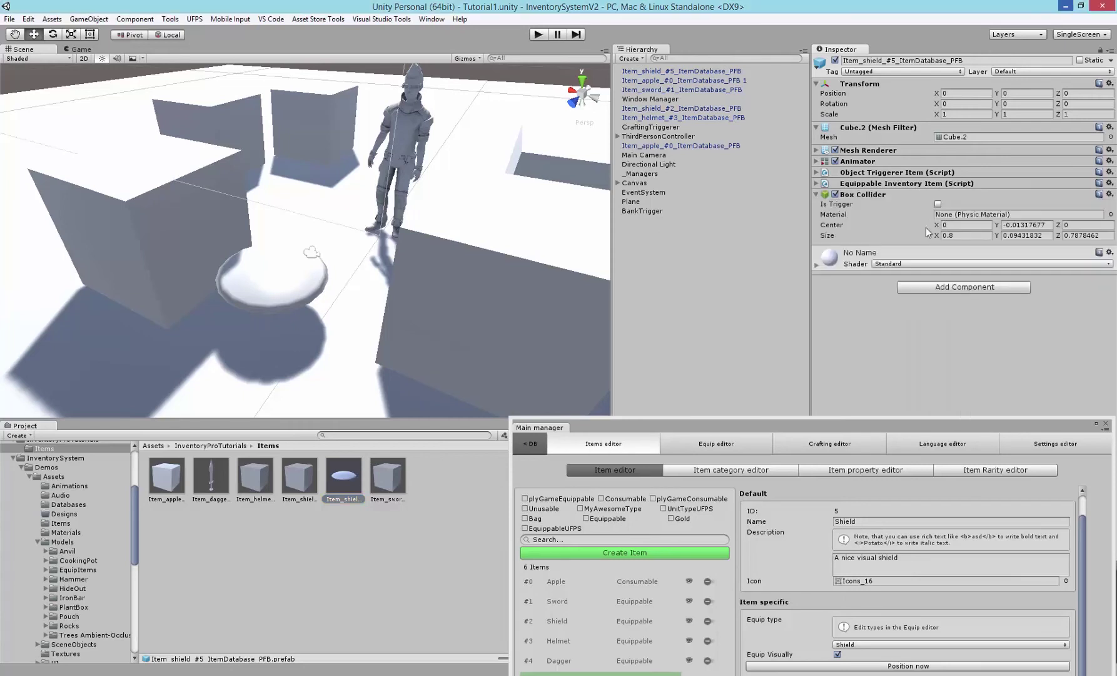
click(929, 287)
text(rigid)
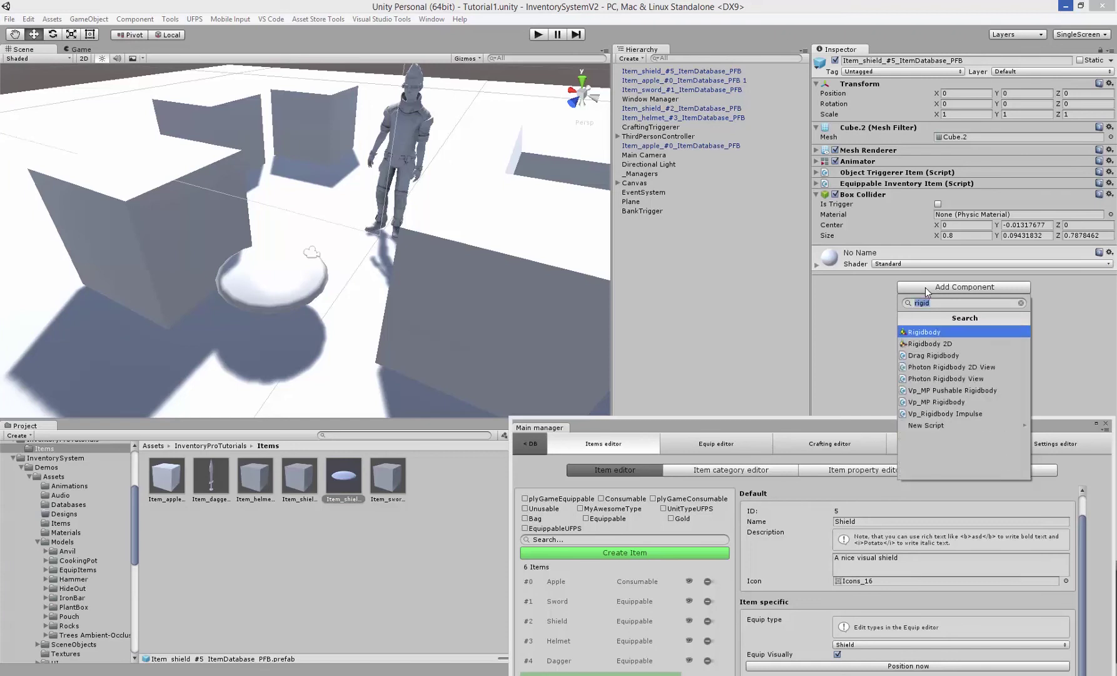
key(Return)
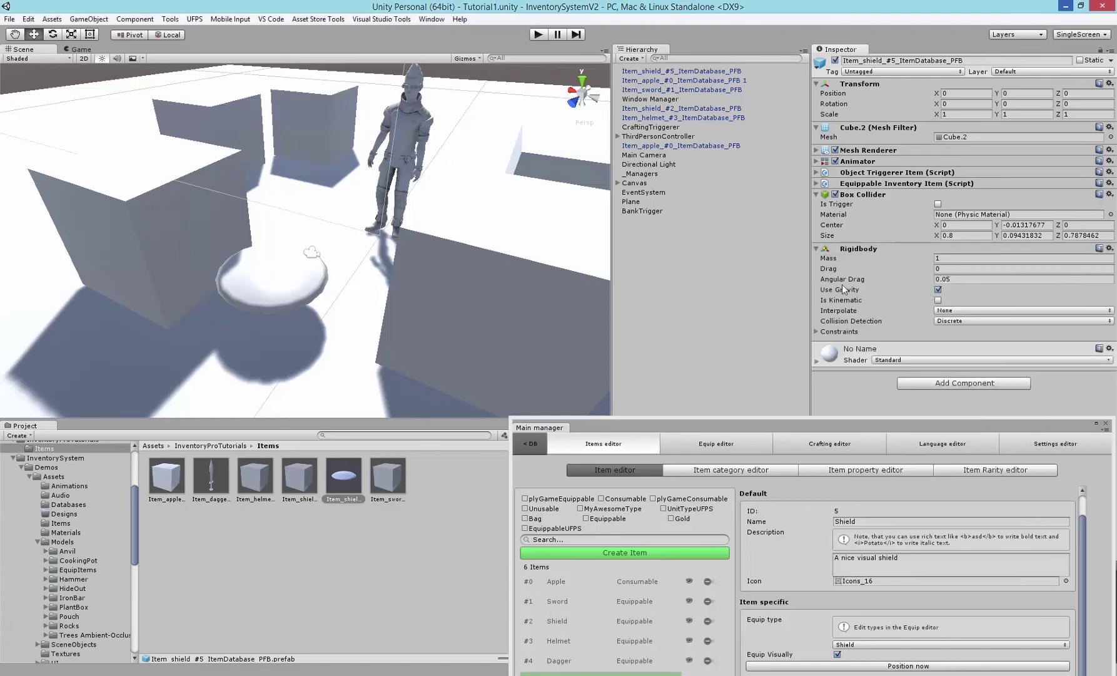
Add a Rigidbody and a Box Collider component to the Item_dagger_#4_ItemDatabase_PFB prefab
click(211, 477)
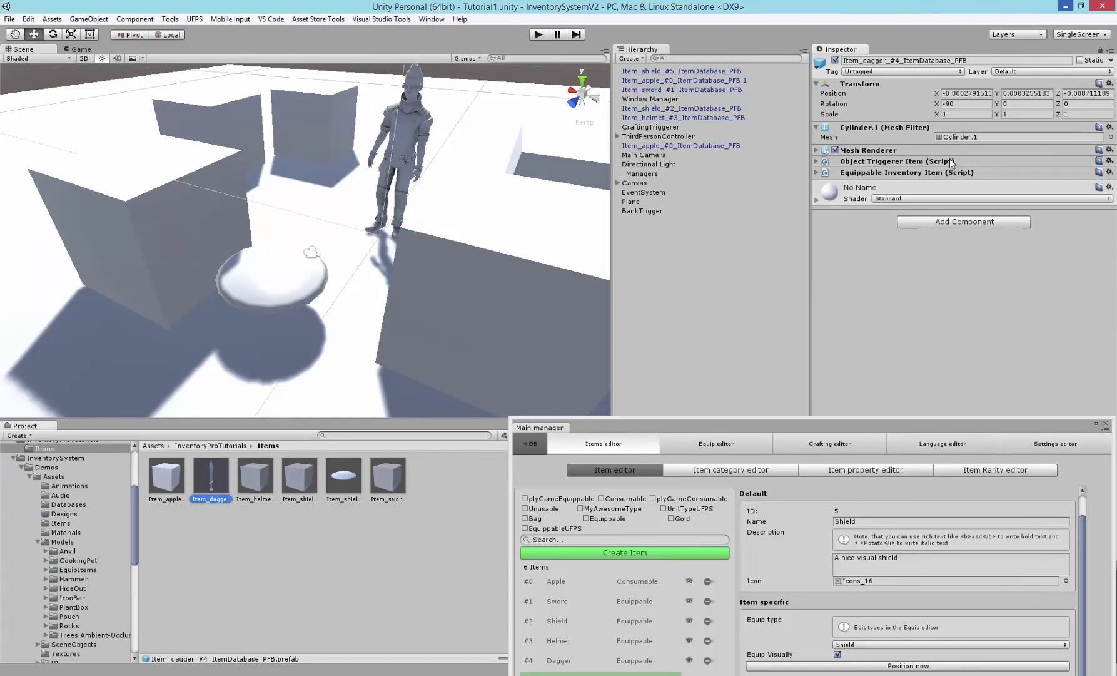
click(934, 222)
key(Escape)
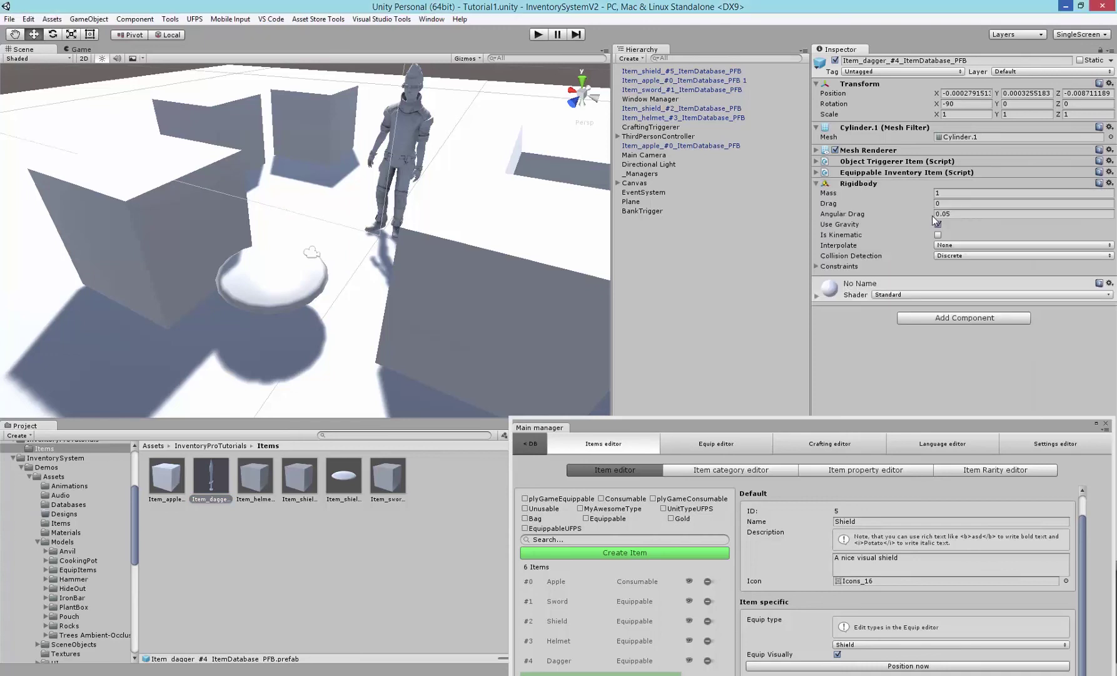
click(941, 319)
text(box)
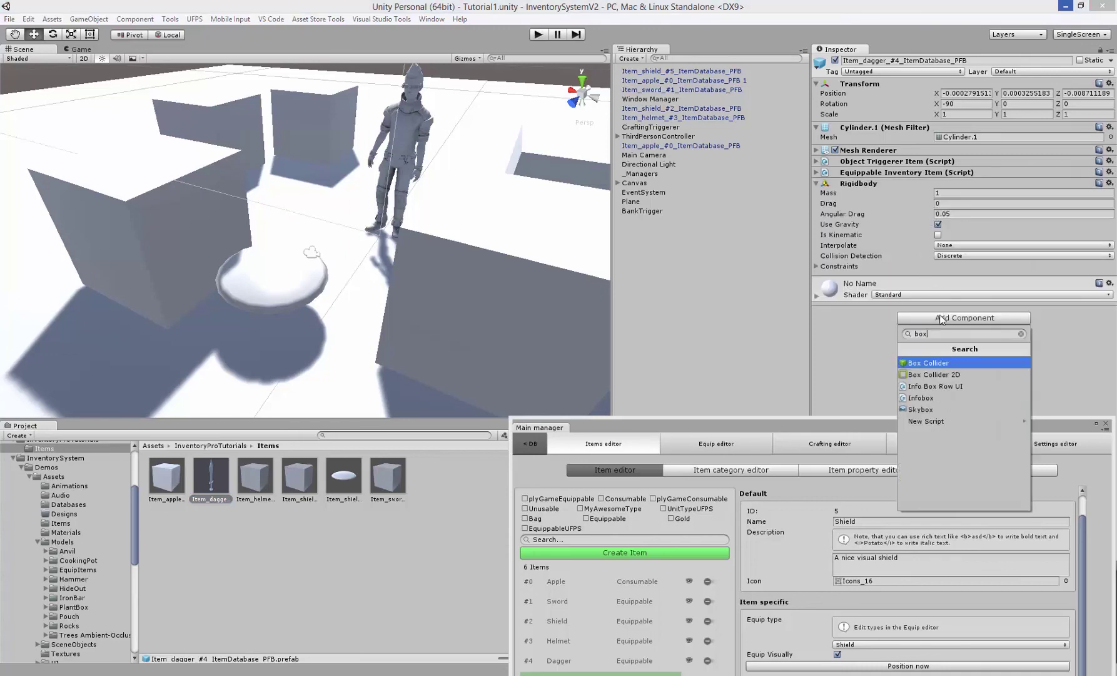
key(Return)
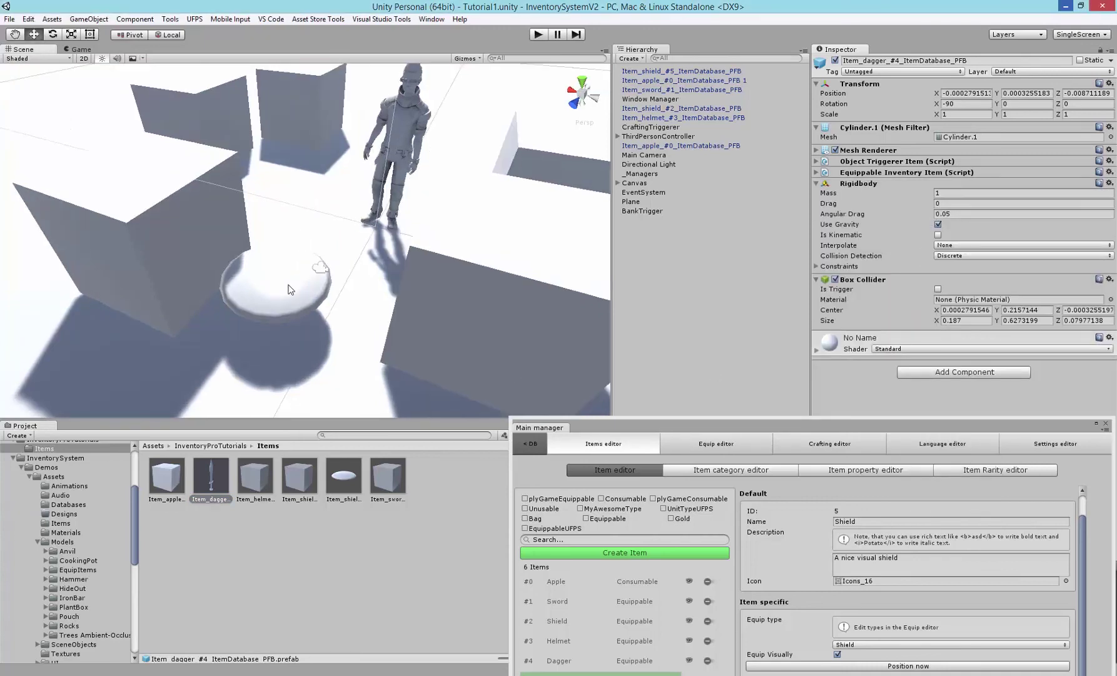
Place the dagger prefab in the scene near the shield and make two duplicates, the last at about X -0.691, Y 0.268, Z 2.195
click(288, 283)
alt+drag(426, 267, 365, 260)
drag(211, 477, 197, 375)
scroll(249, 282, down, 4)
drag(248, 278, 281, 304)
key(ctrl+d)
key(ctrl+d)
Run the game and pick up the apple, the shield and the three daggers around the character
click(535, 35)
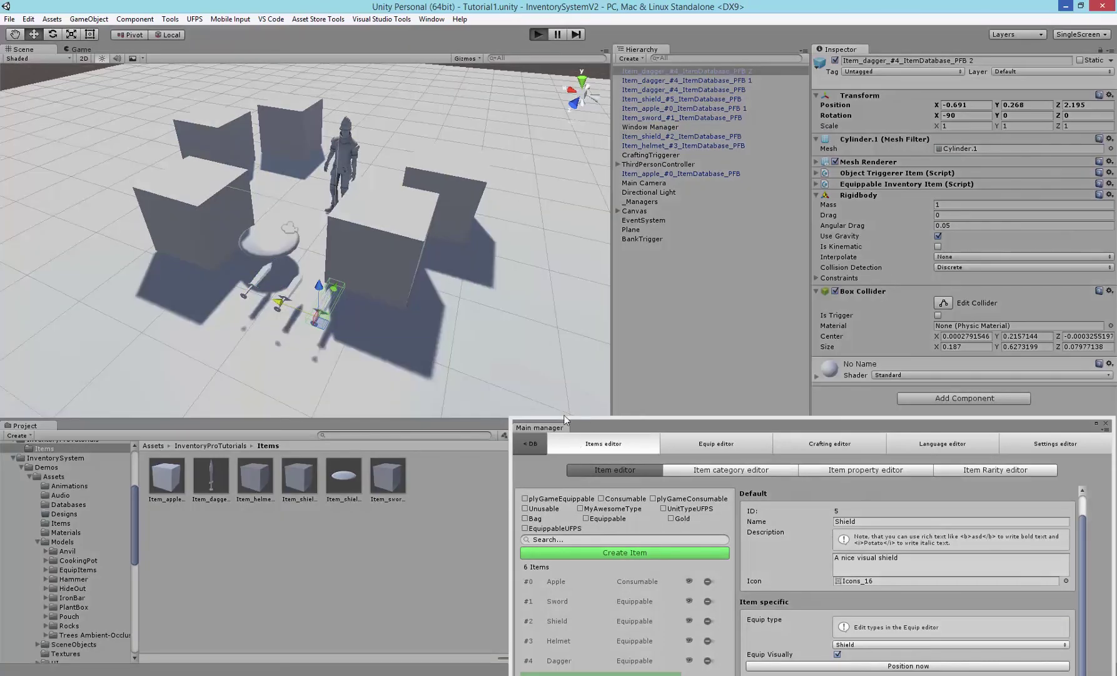
click(229, 276)
click(260, 257)
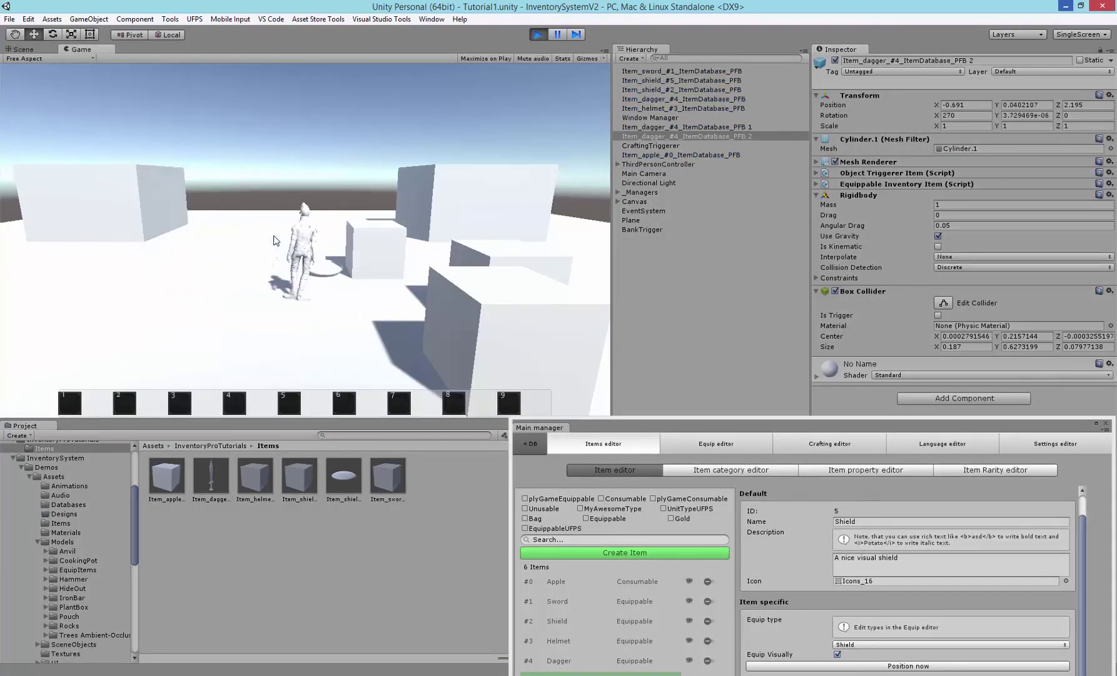
key(a)
click(327, 266)
click(311, 260)
click(293, 260)
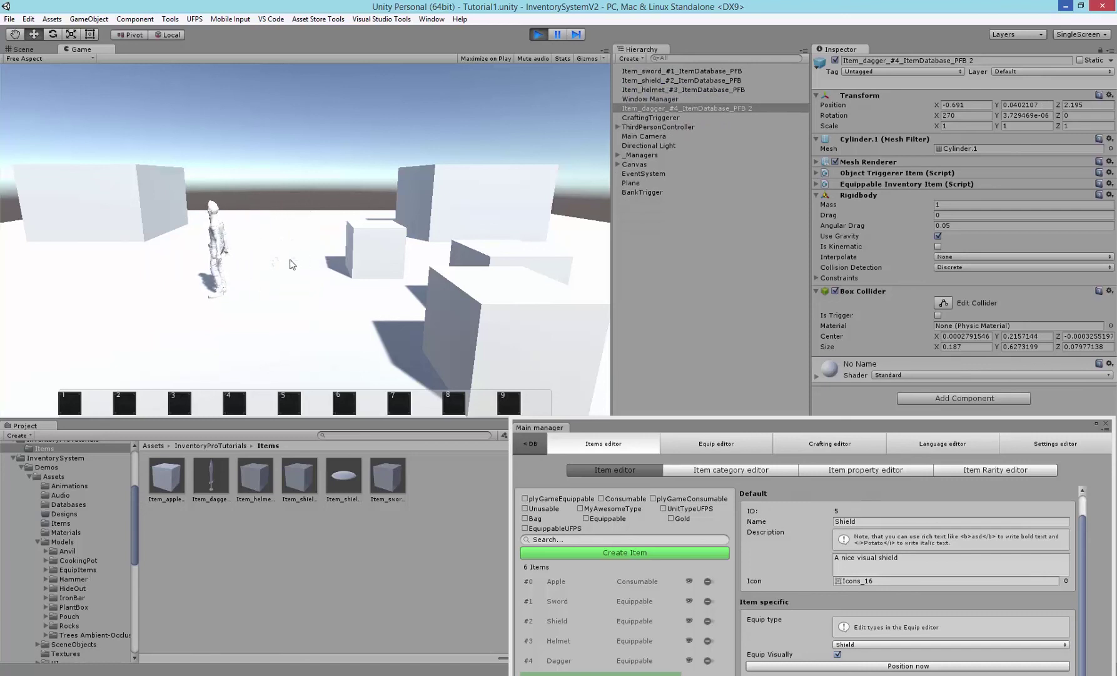
click(275, 260)
Show the inventory and character windows, equip two daggers and walk the character around to check how they are held
key(i)
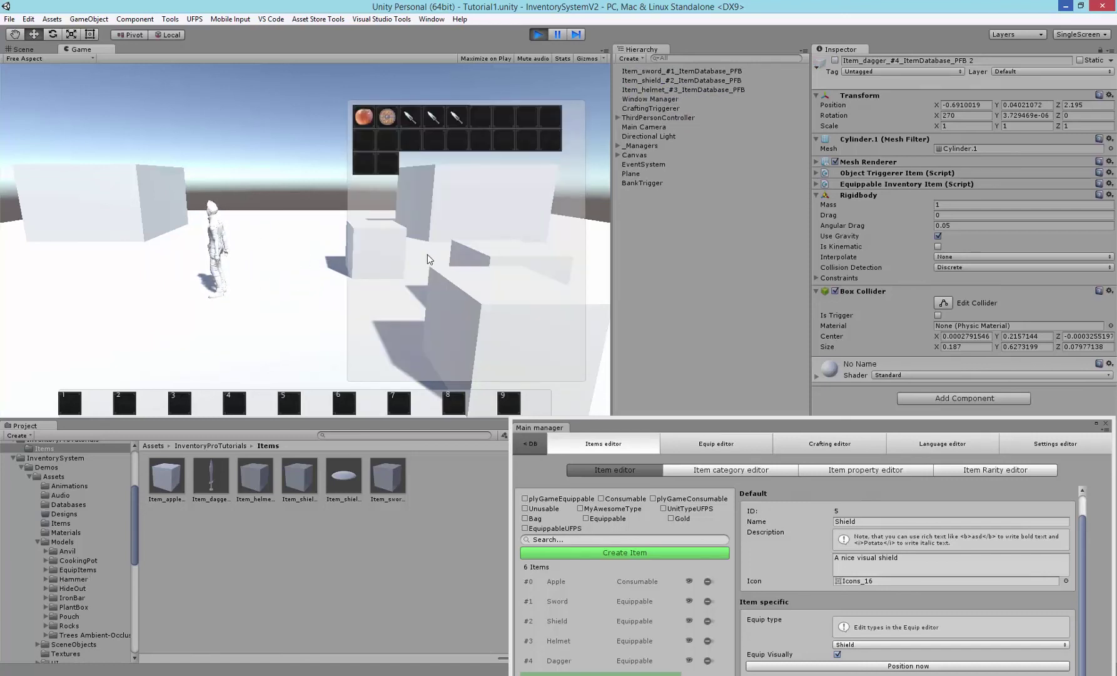
key(c)
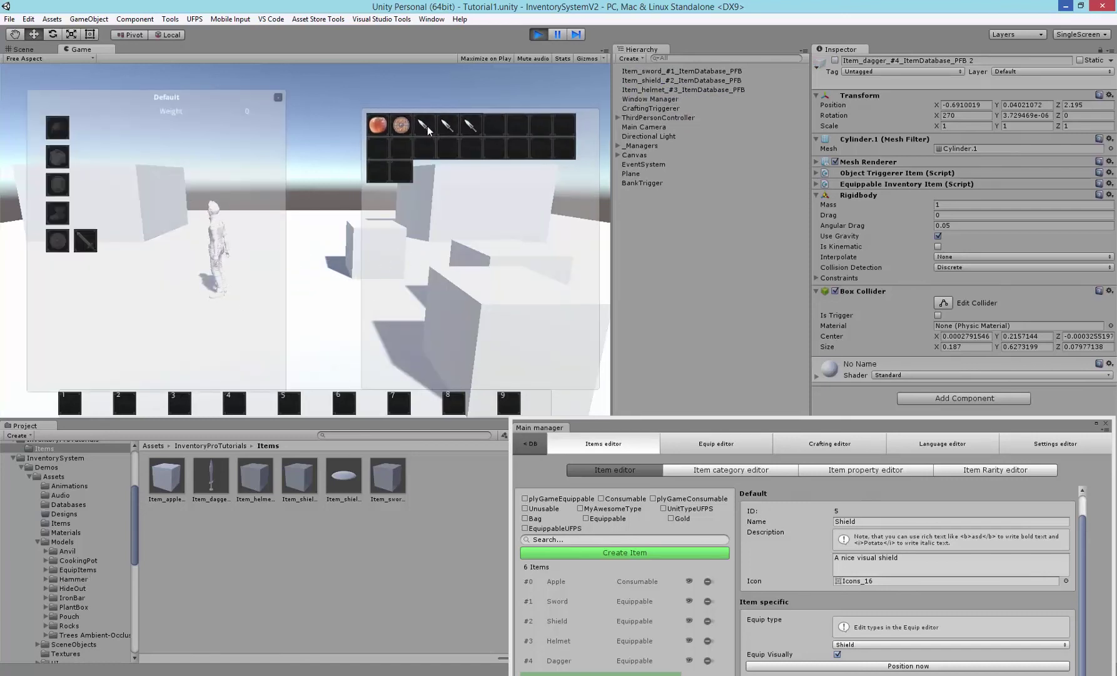
right_click(428, 130)
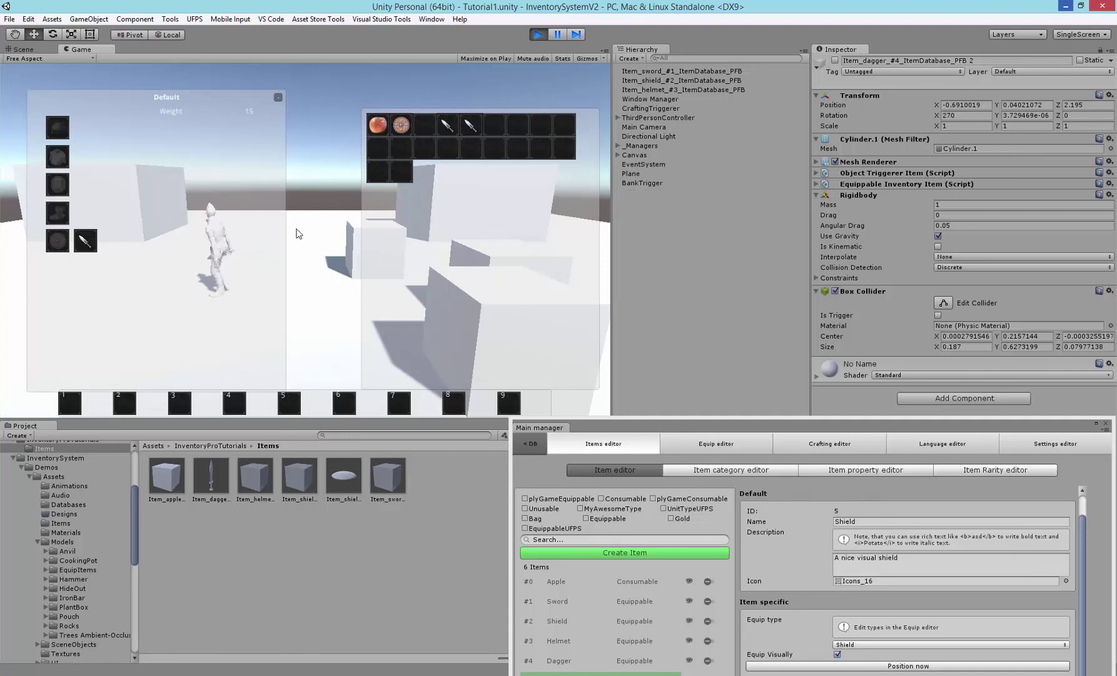
key(d)
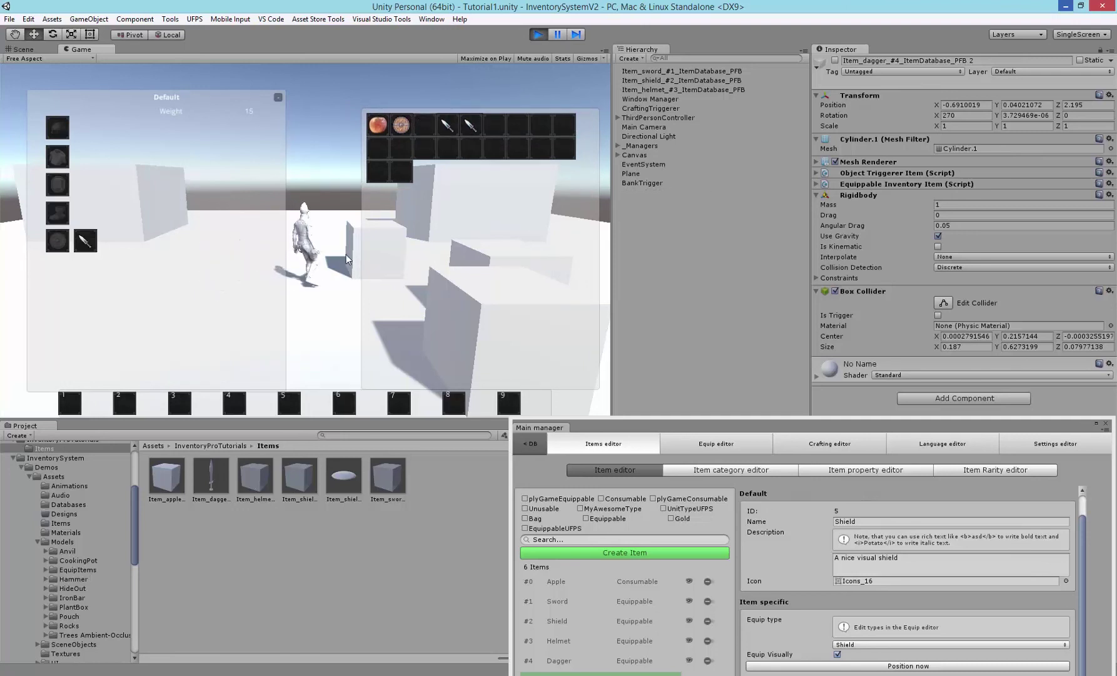
right_click(450, 128)
key(a)
key(d)
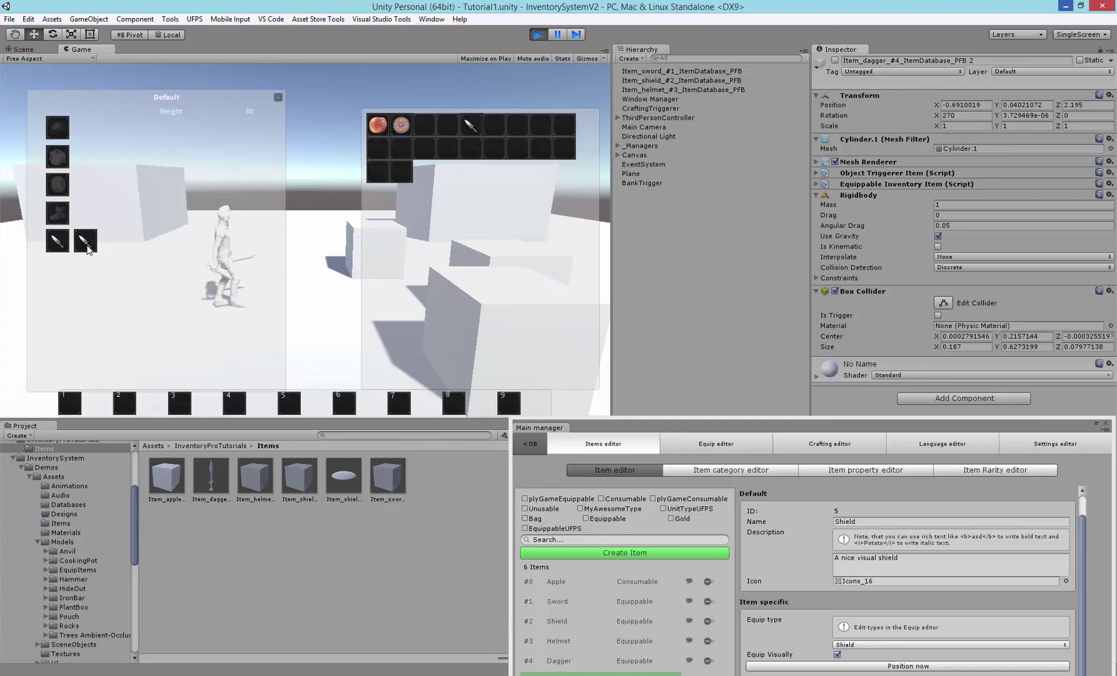
Unequip both daggers, then equip the shield and walk the character around to check its placement
mouse_move(61, 246)
mouse_down()
mouse_move(88, 247)
mouse_move(61, 246)
mouse_up()
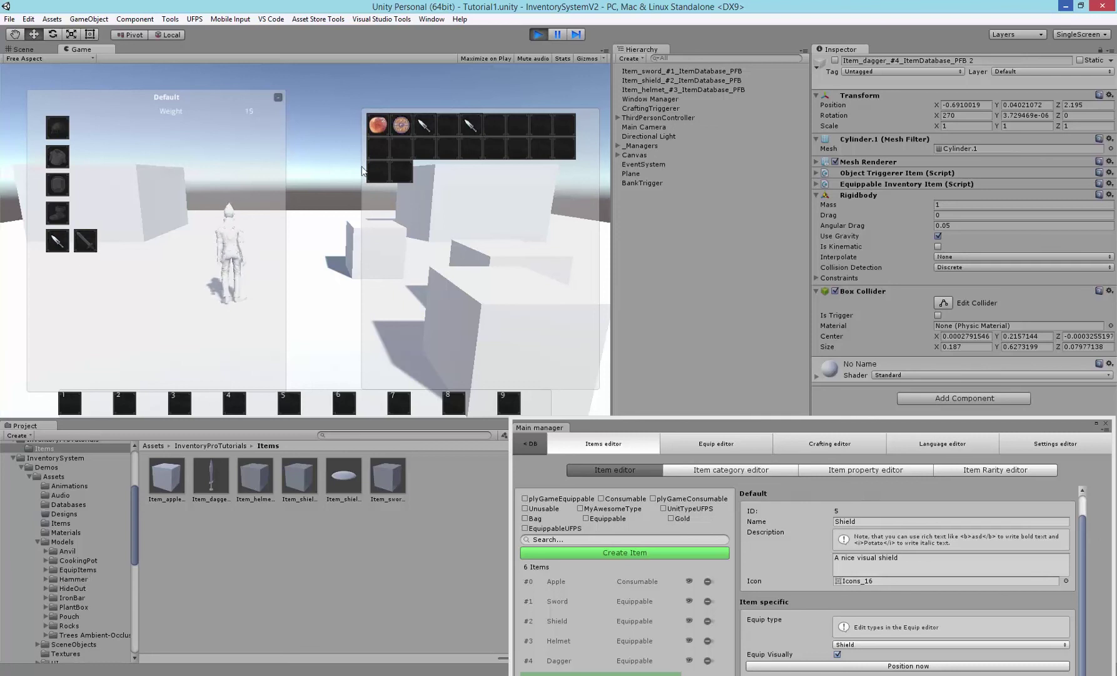
right_click(61, 246)
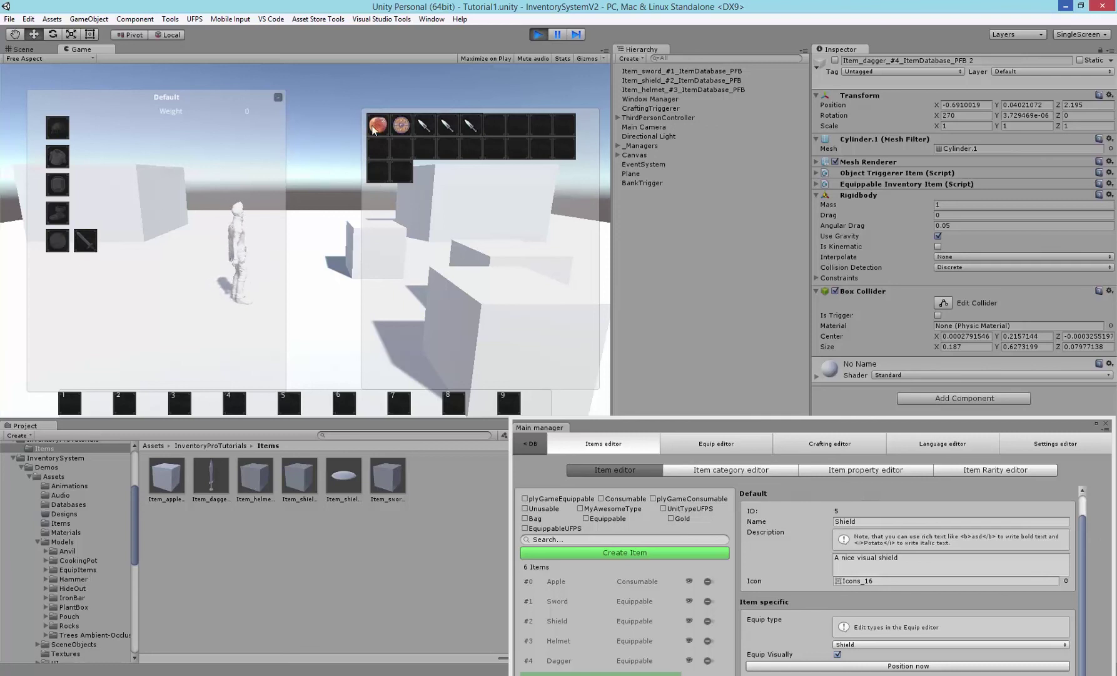
right_click(408, 125)
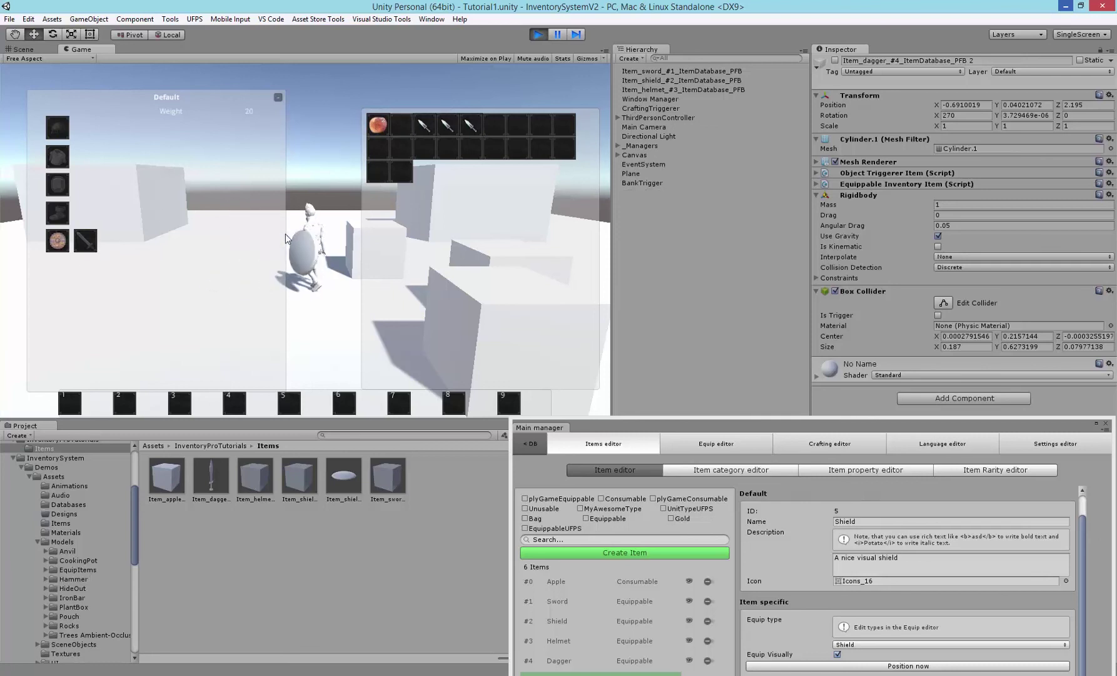
key(a)
key(s)
key(d)
Equip two daggers in place of the shield and walk the character over to pick up the helmet
right_click(426, 128)
right_click(447, 127)
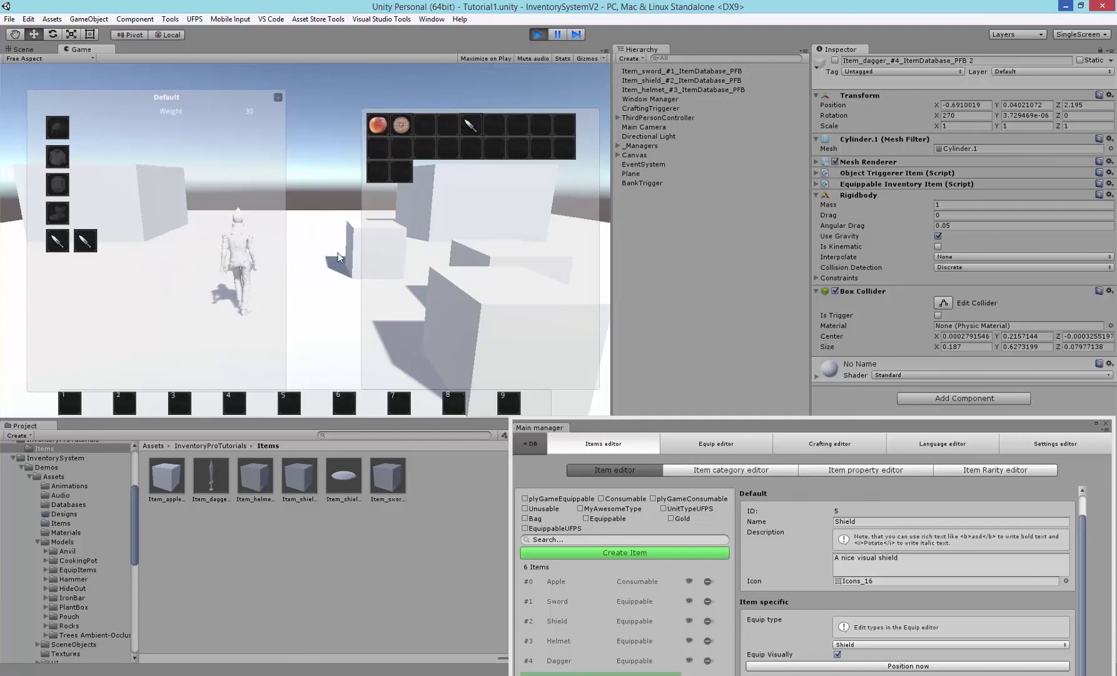
key(w)
click(350, 251)
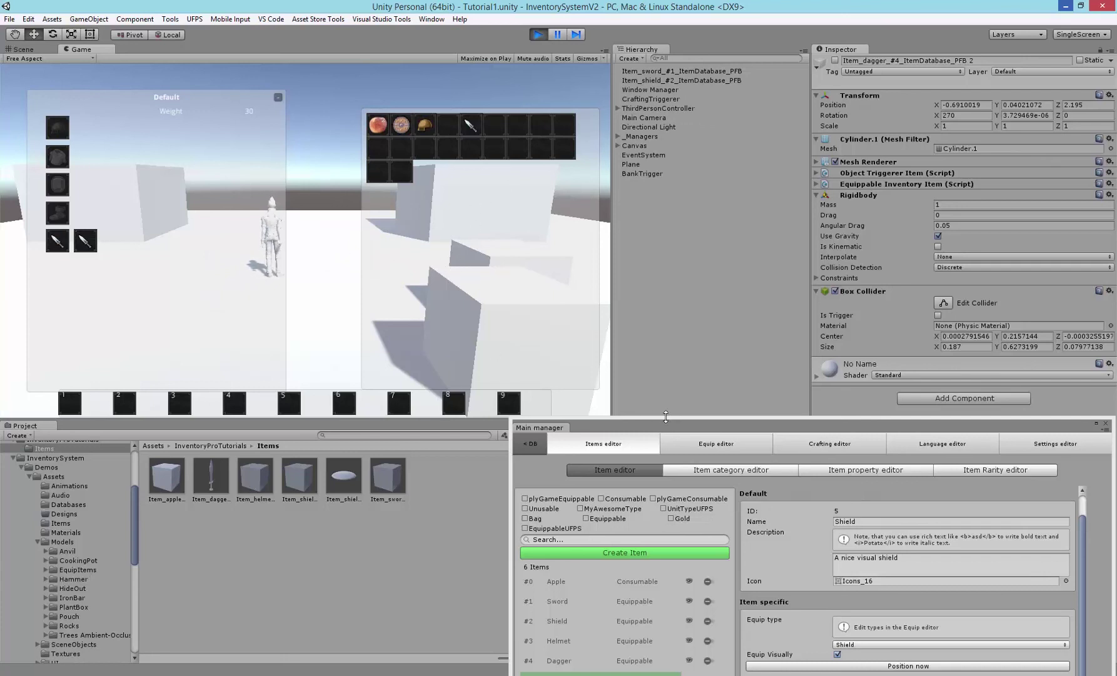
Move the Main manager window up over the game view so its full contents can be used
drag(662, 424, 540, 259)
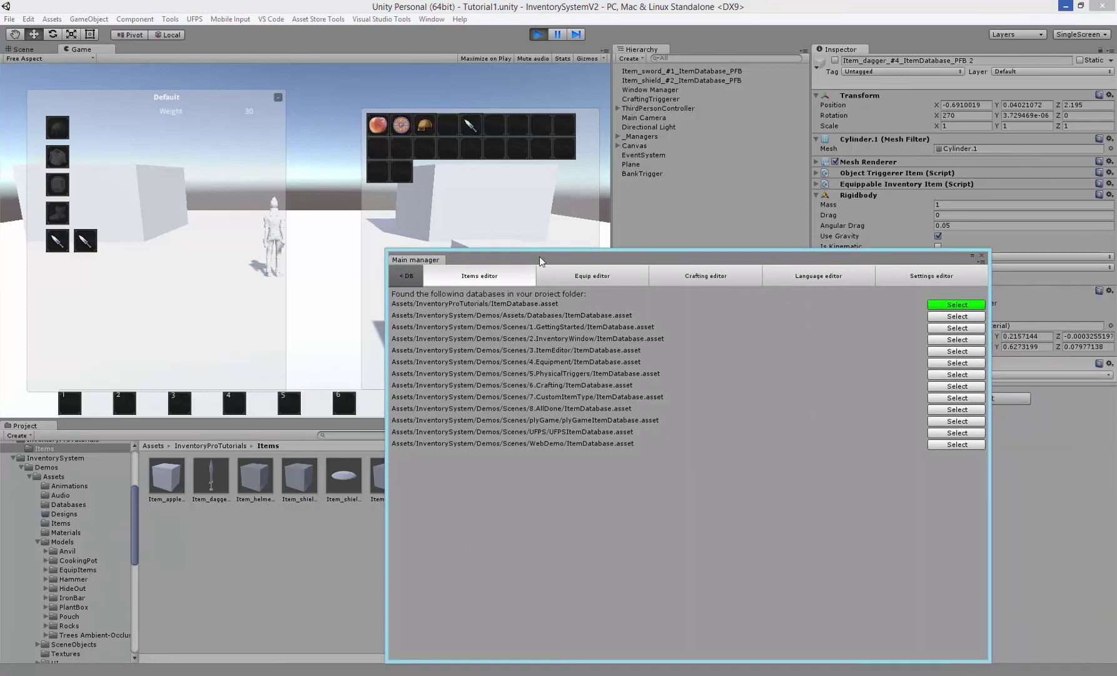